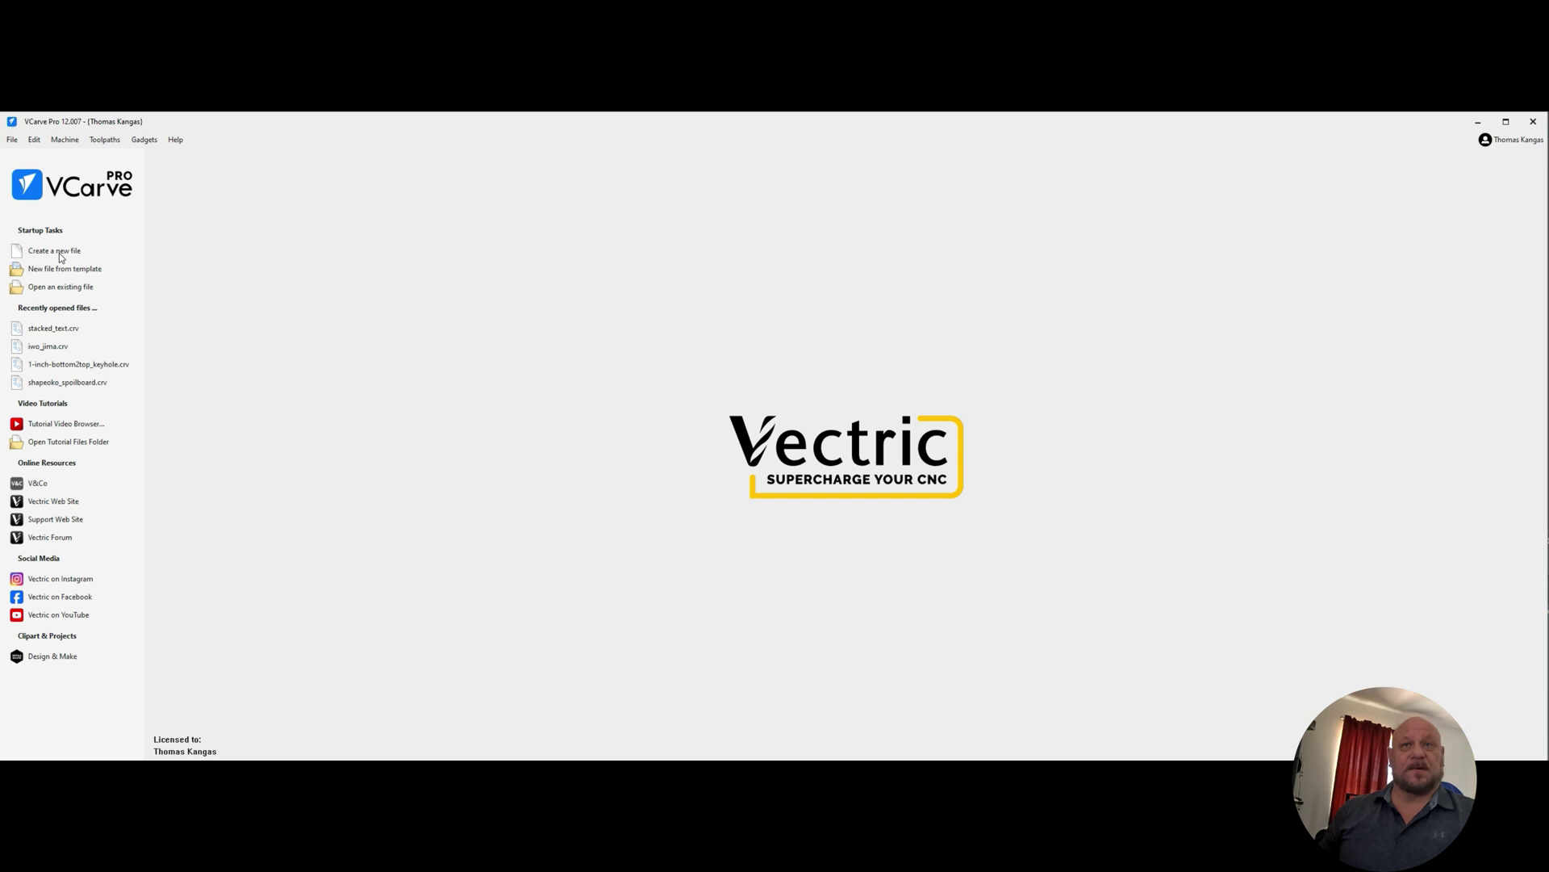
Set up a new job with width 542, height 152 and thickness 26 mm.
click(56, 251)
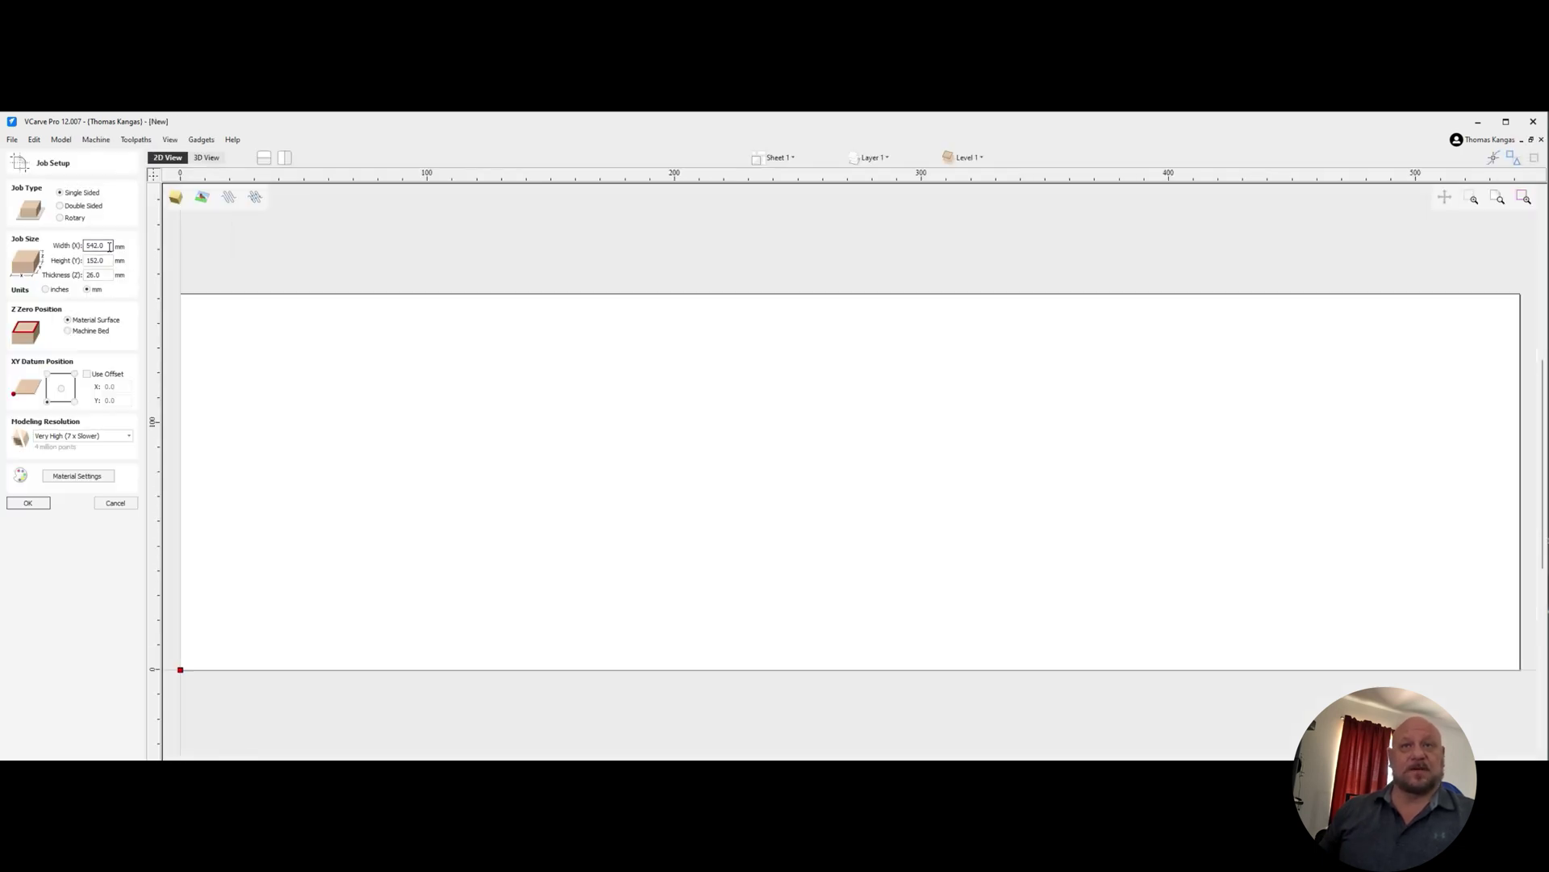
click(109, 245)
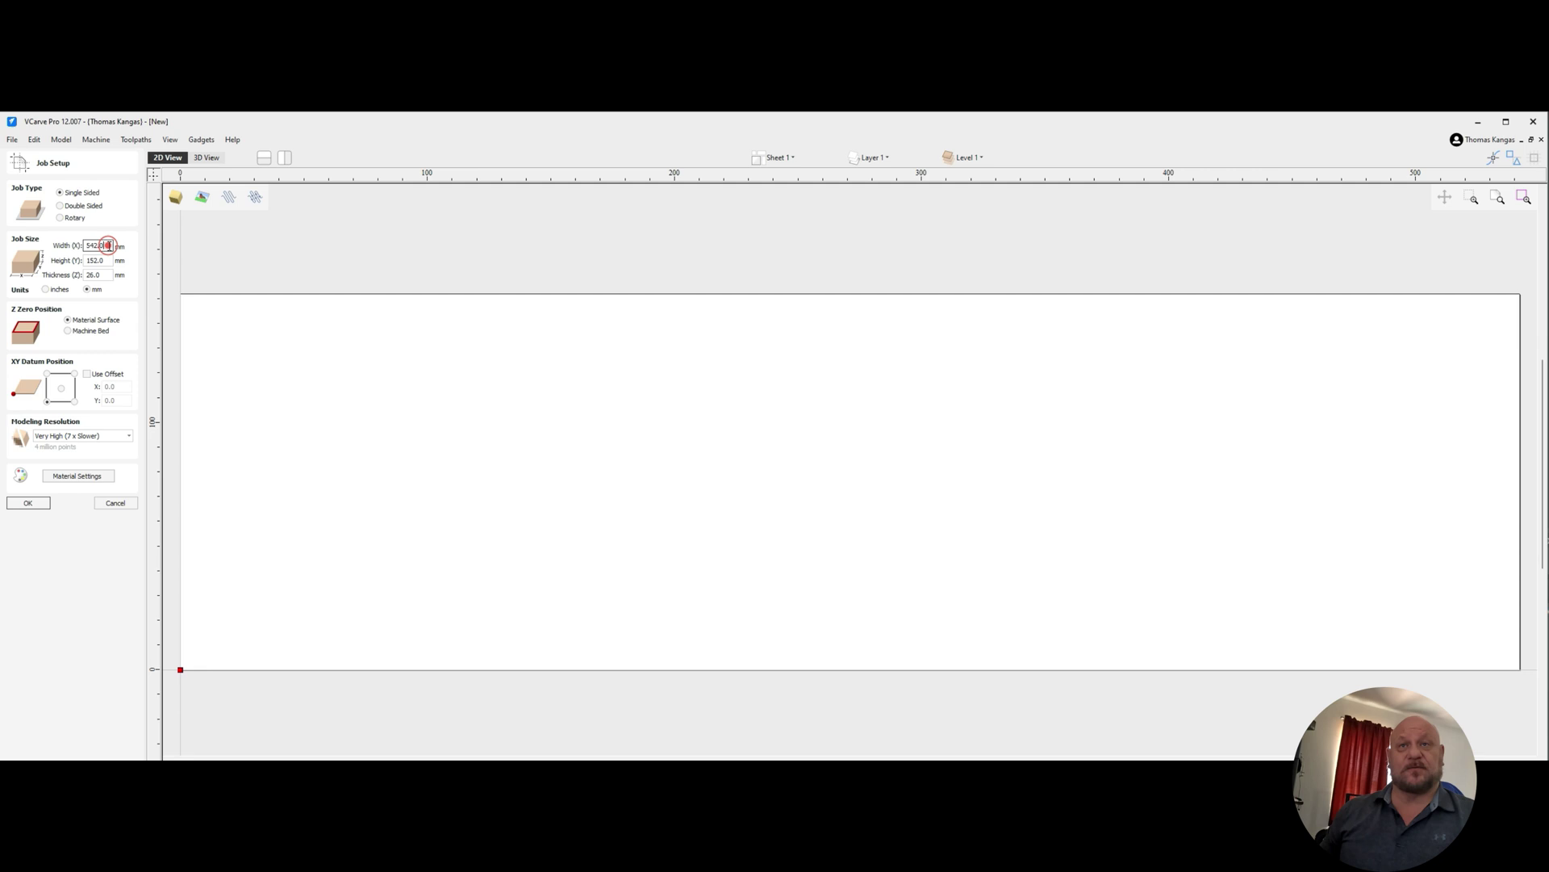
click(112, 260)
click(112, 261)
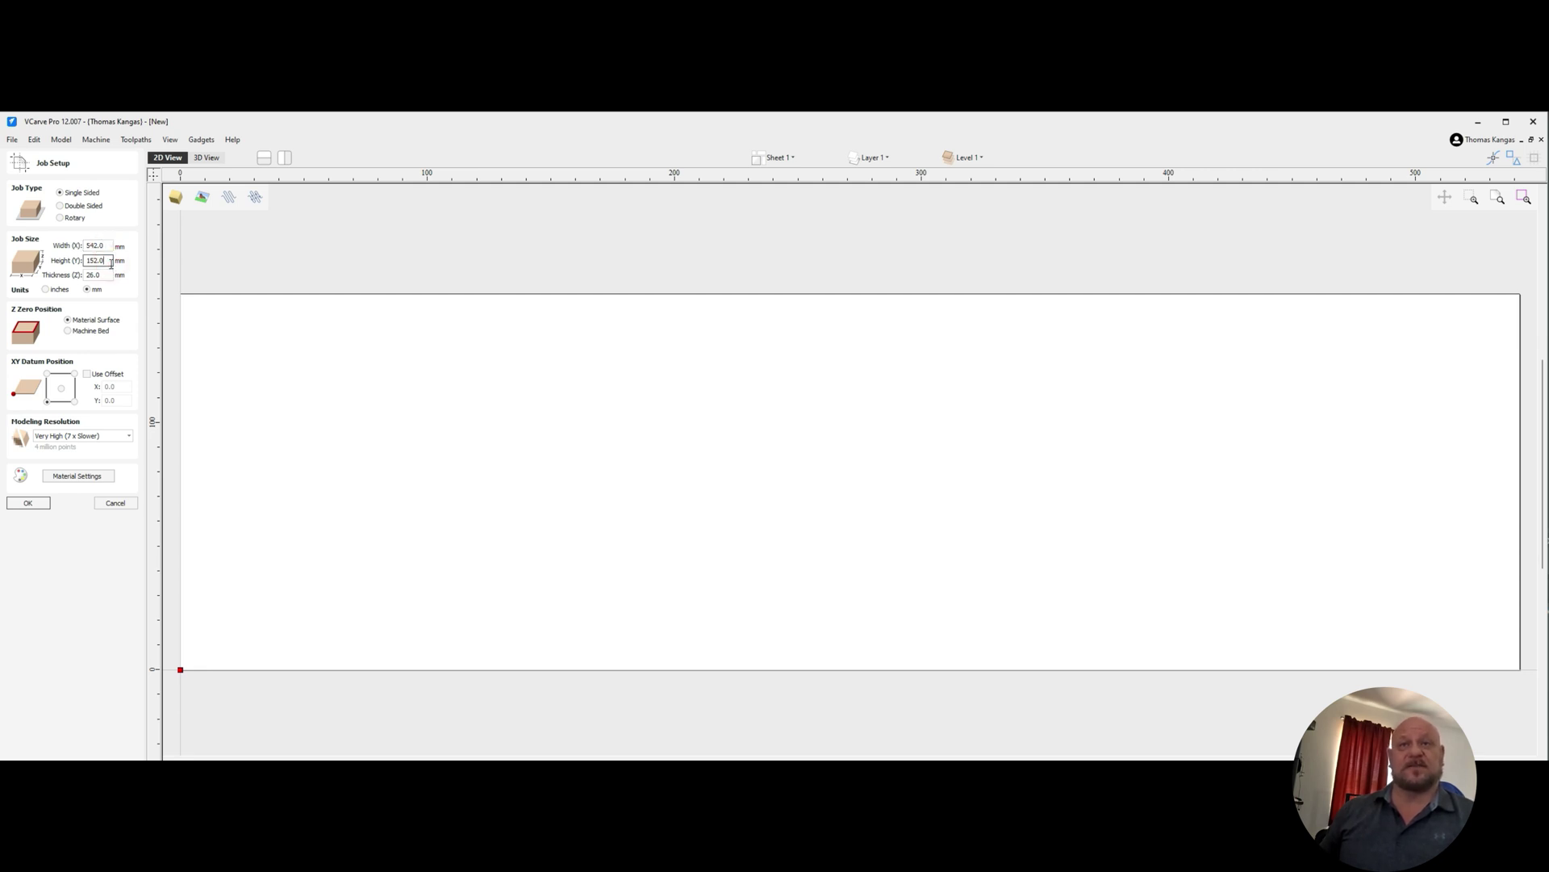
click(108, 275)
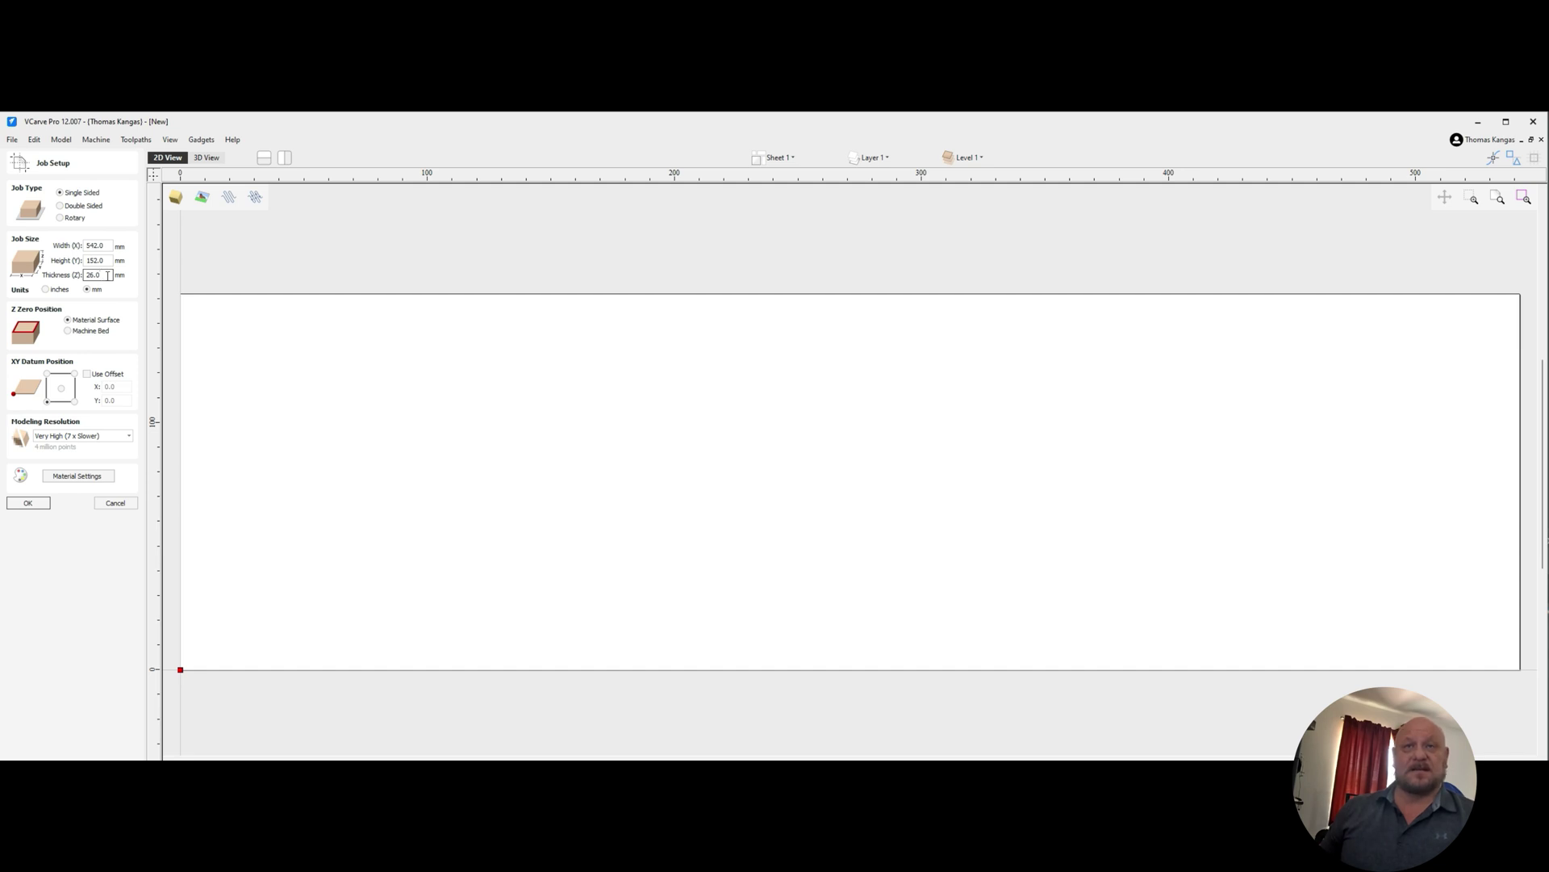
Accept the job size and draw a board-sized rectangle with 15 mm radiused internal corners.
click(28, 503)
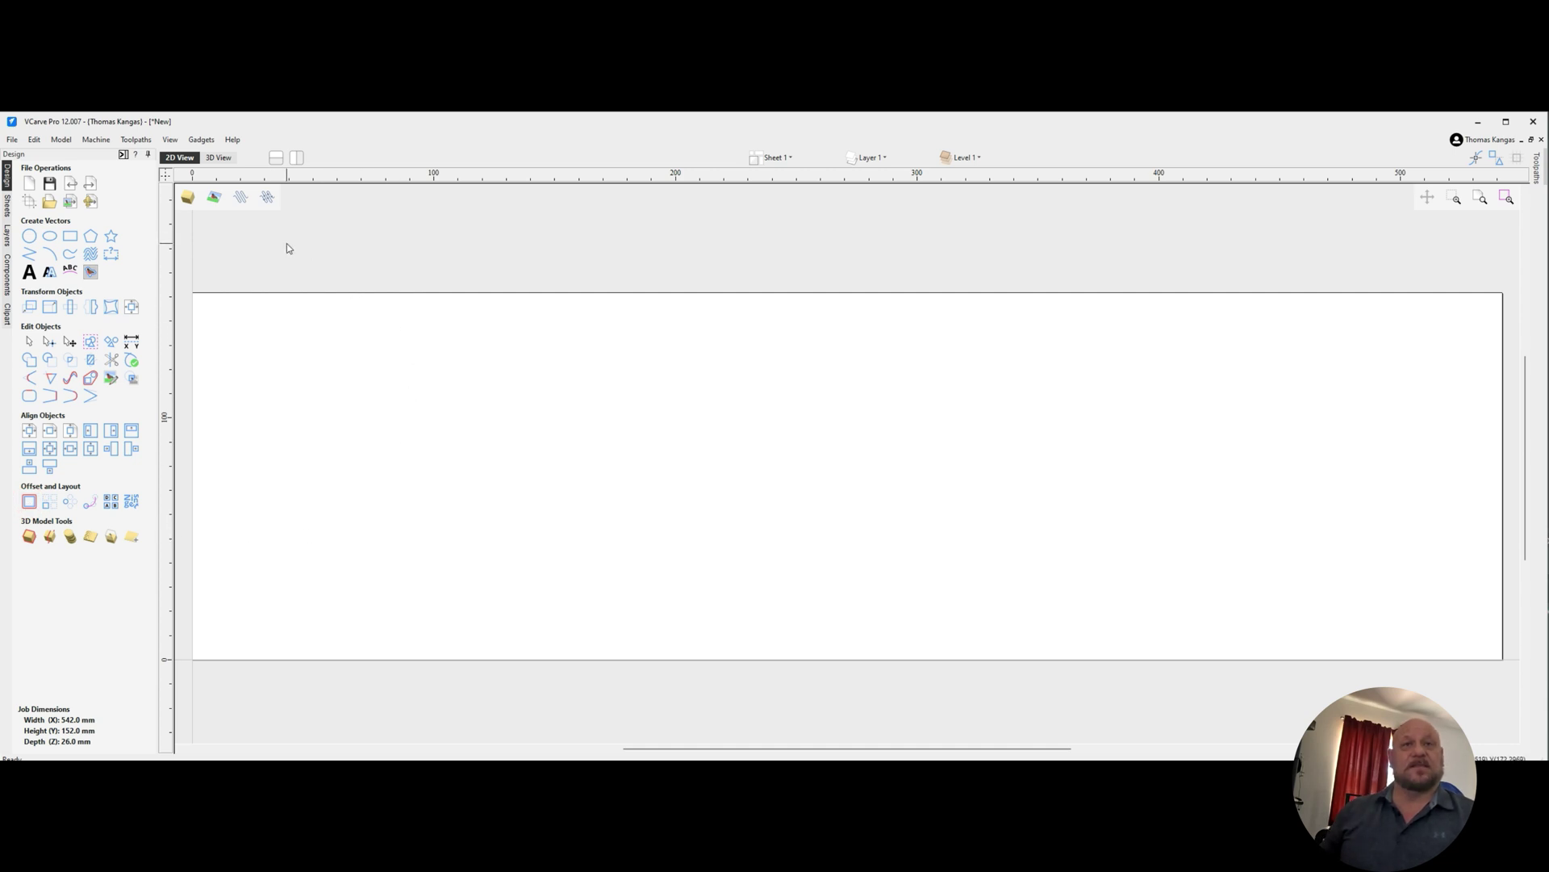
click(70, 238)
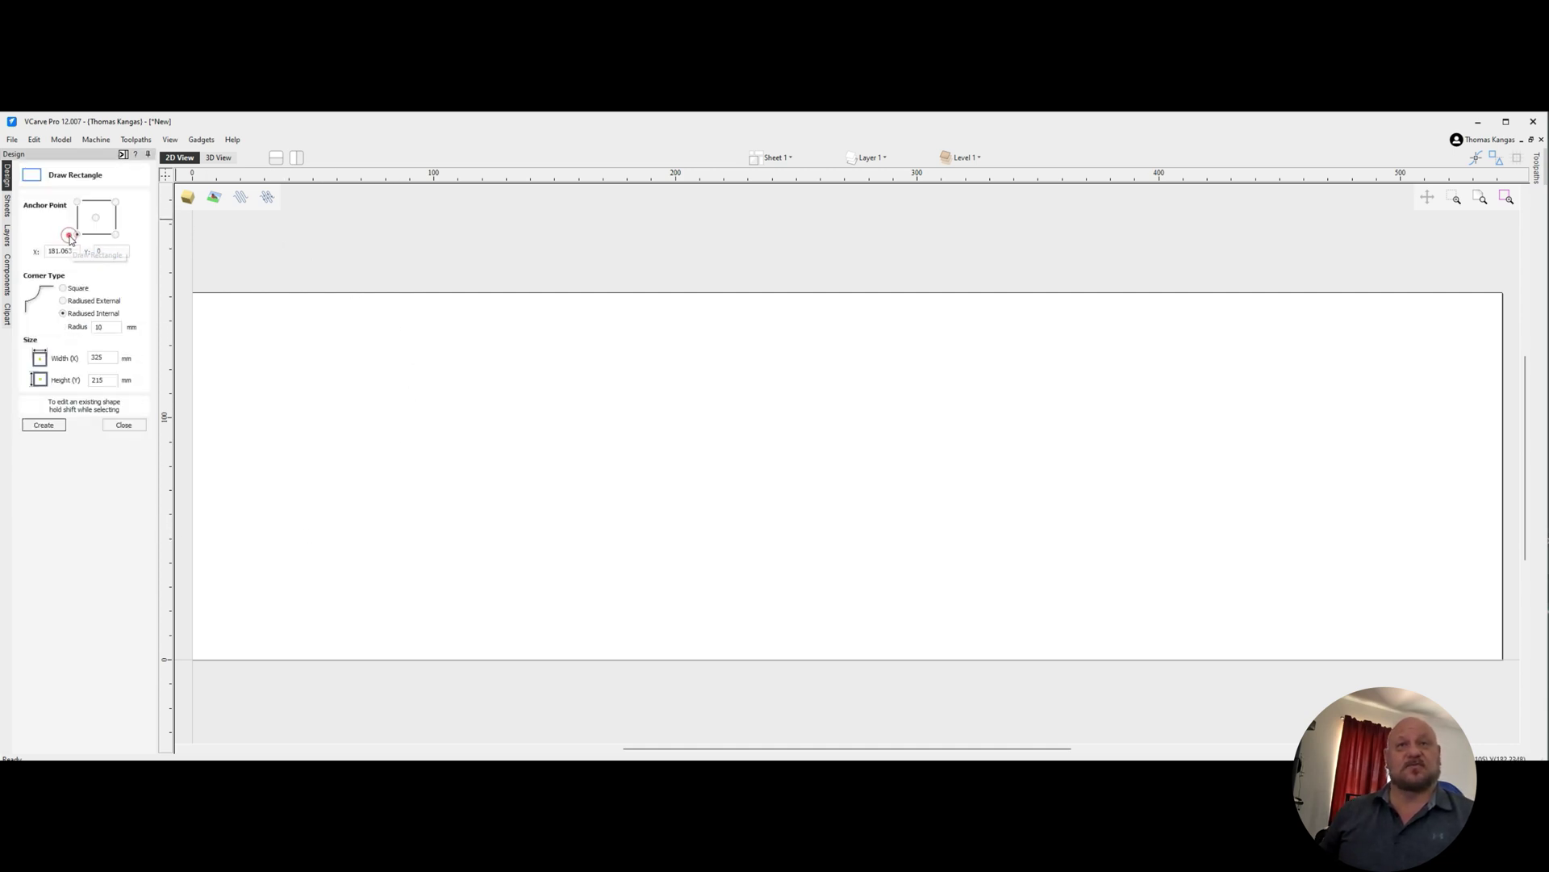
double_click(102, 327)
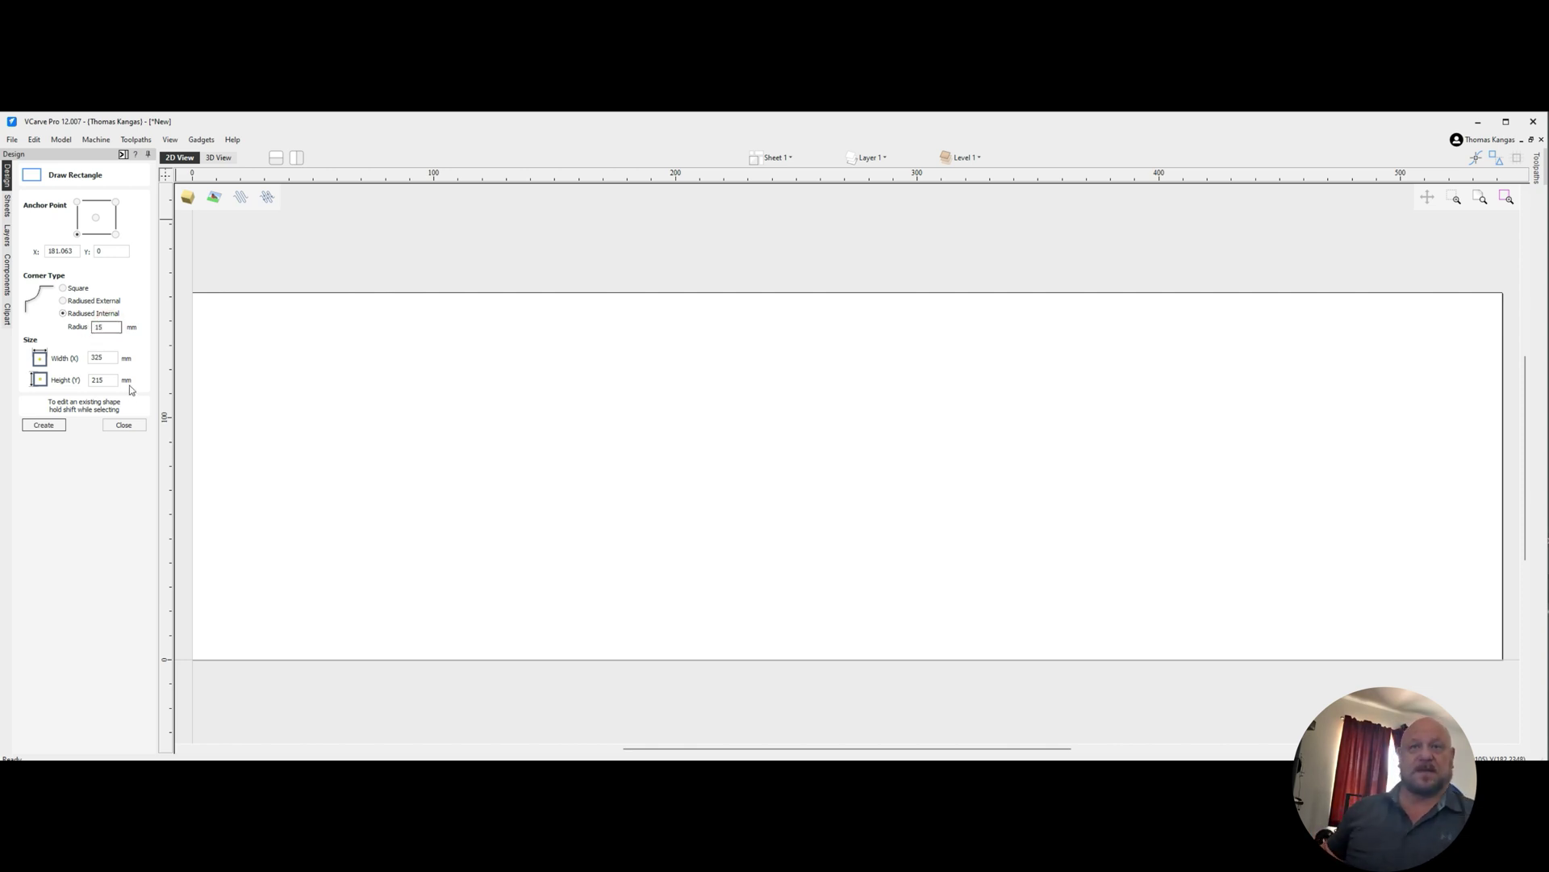
click(192, 659)
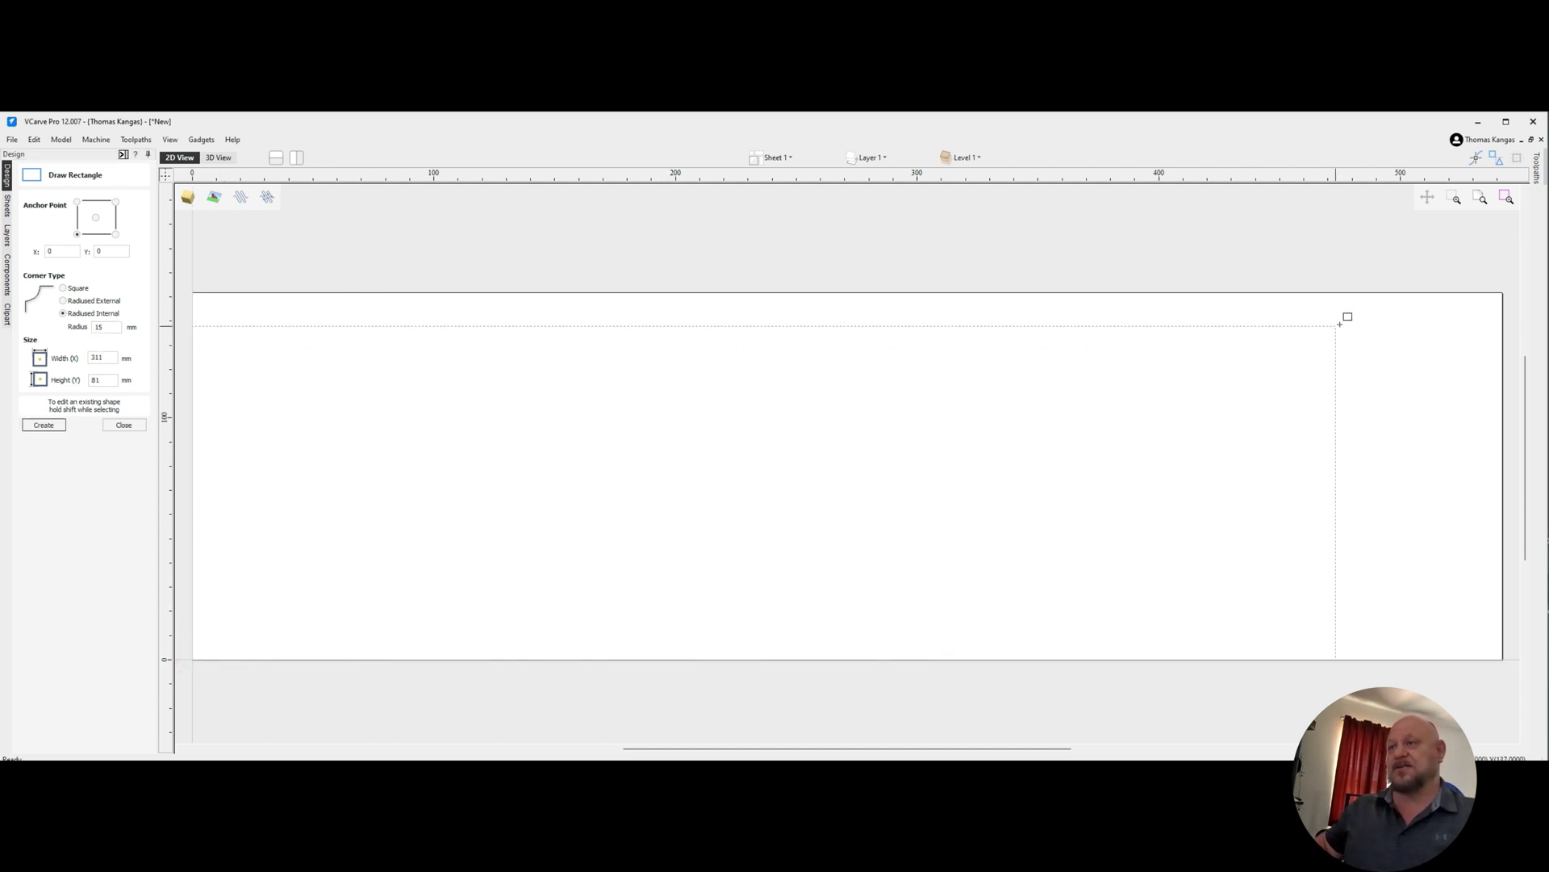
click(1502, 293)
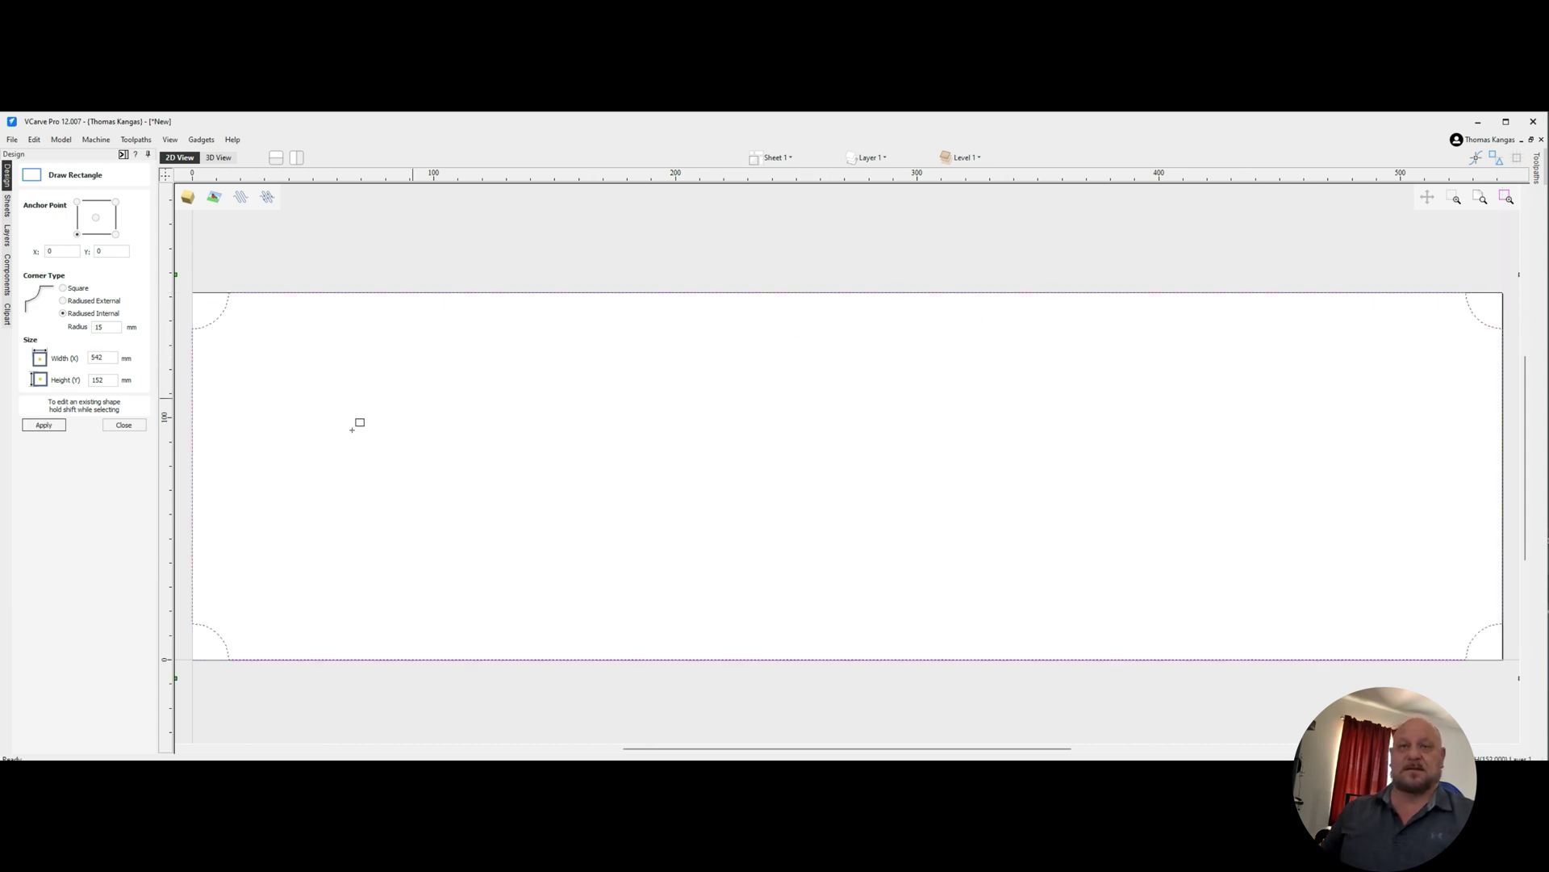
click(124, 426)
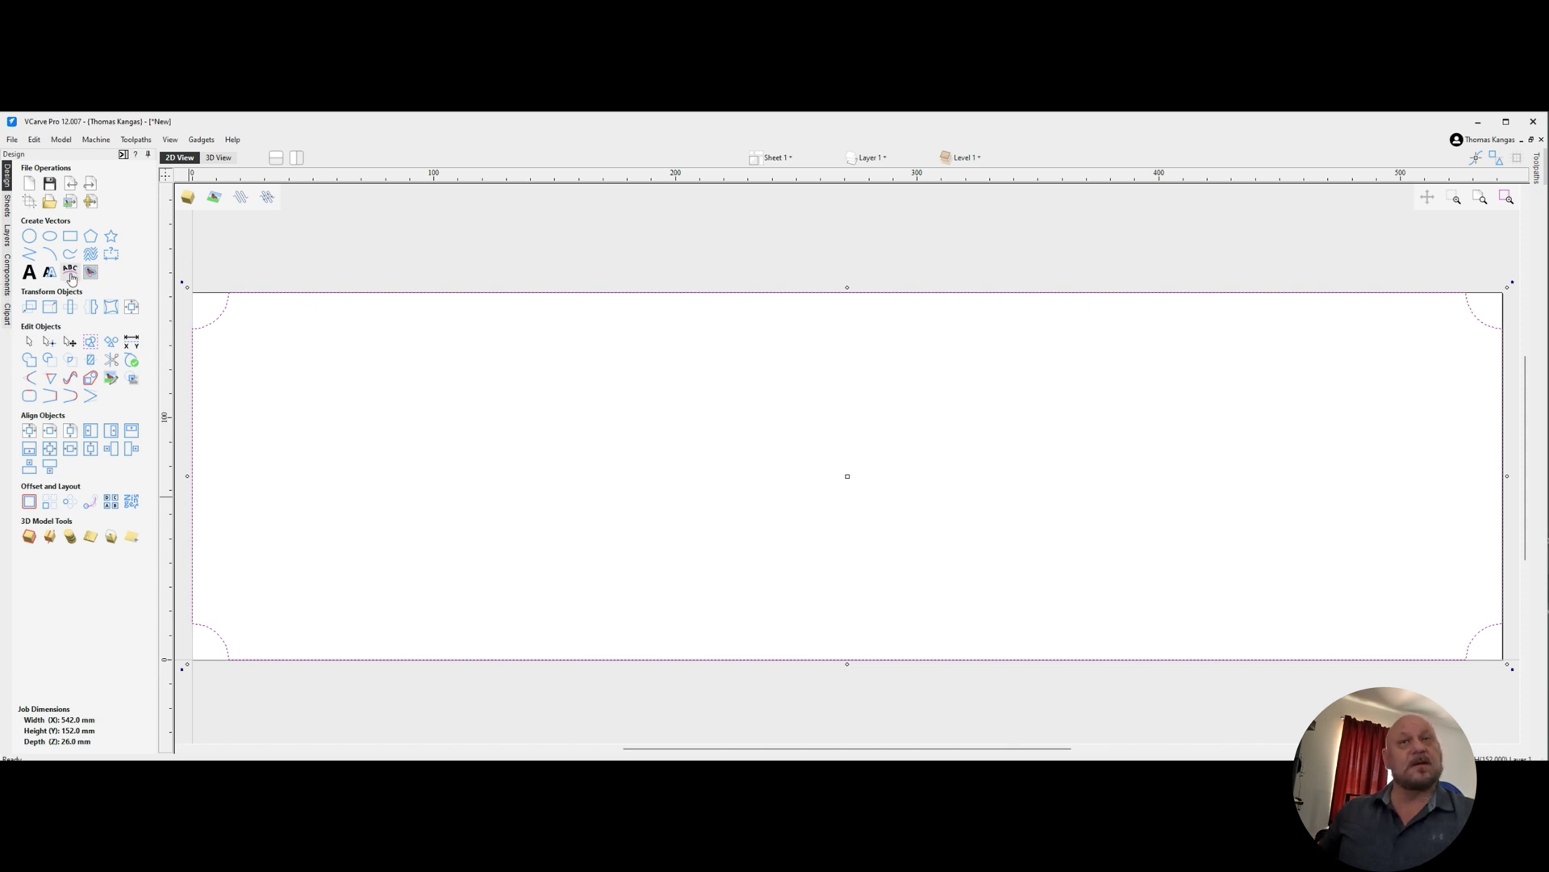
Offset the rectangle 15 mm inwards, deleting the original outline.
click(29, 503)
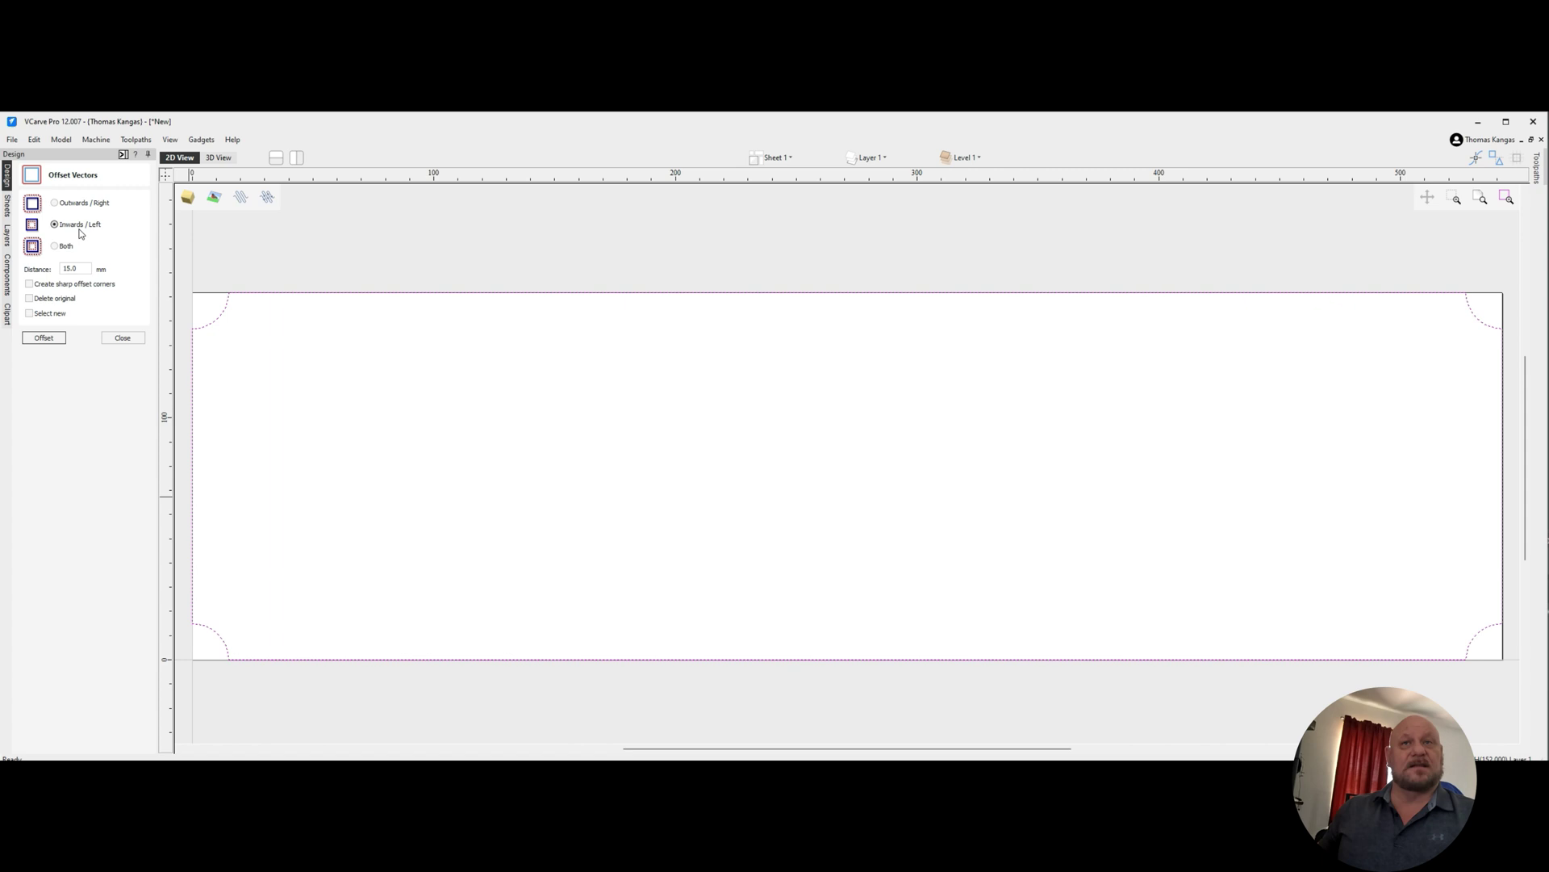
click(54, 224)
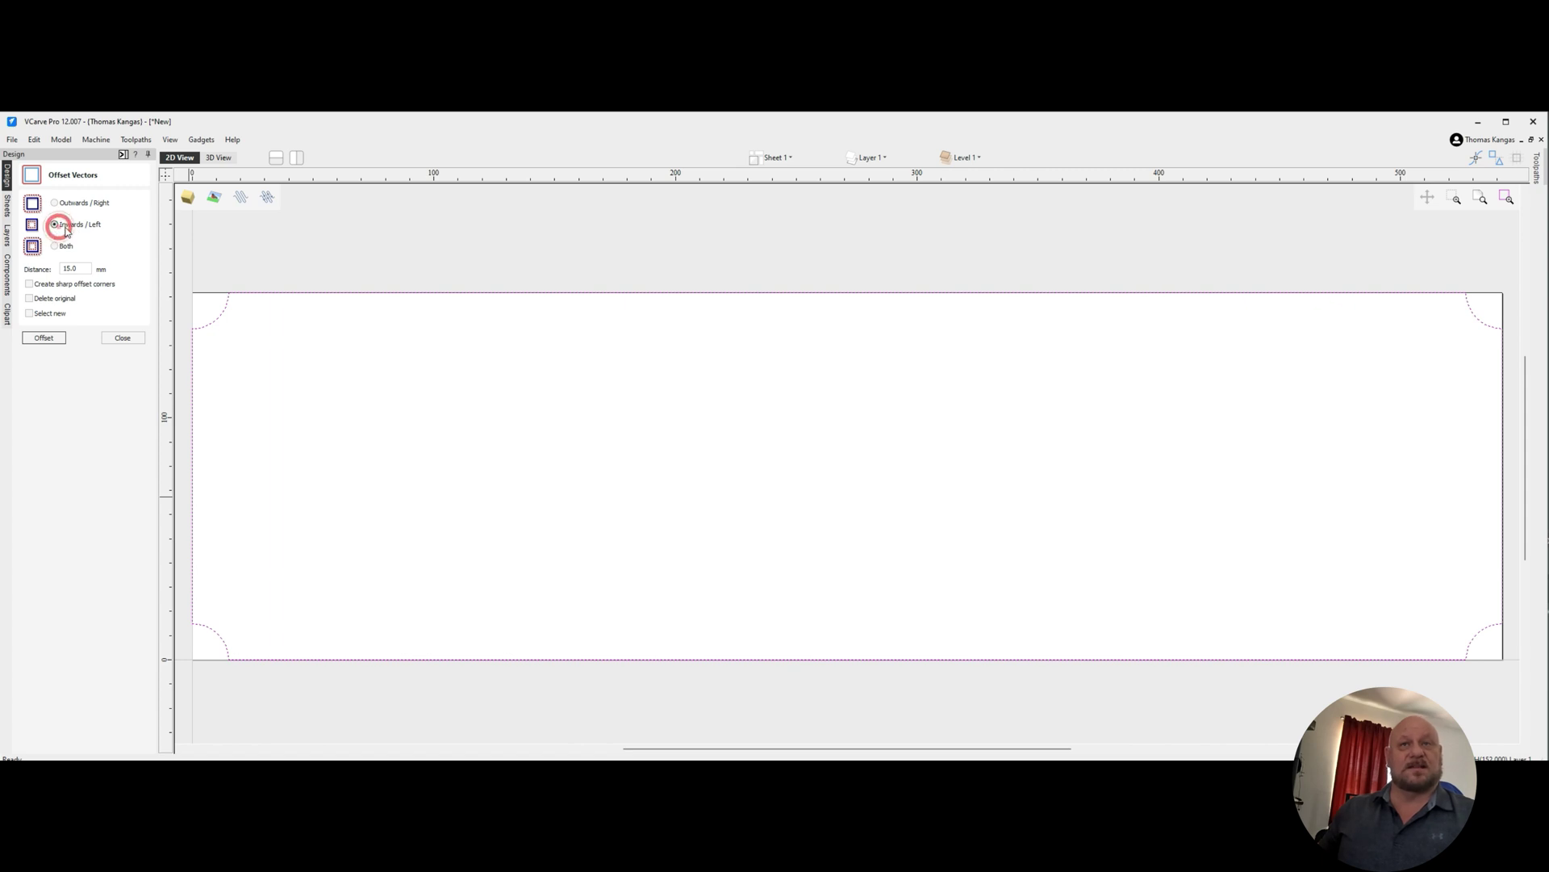
click(85, 269)
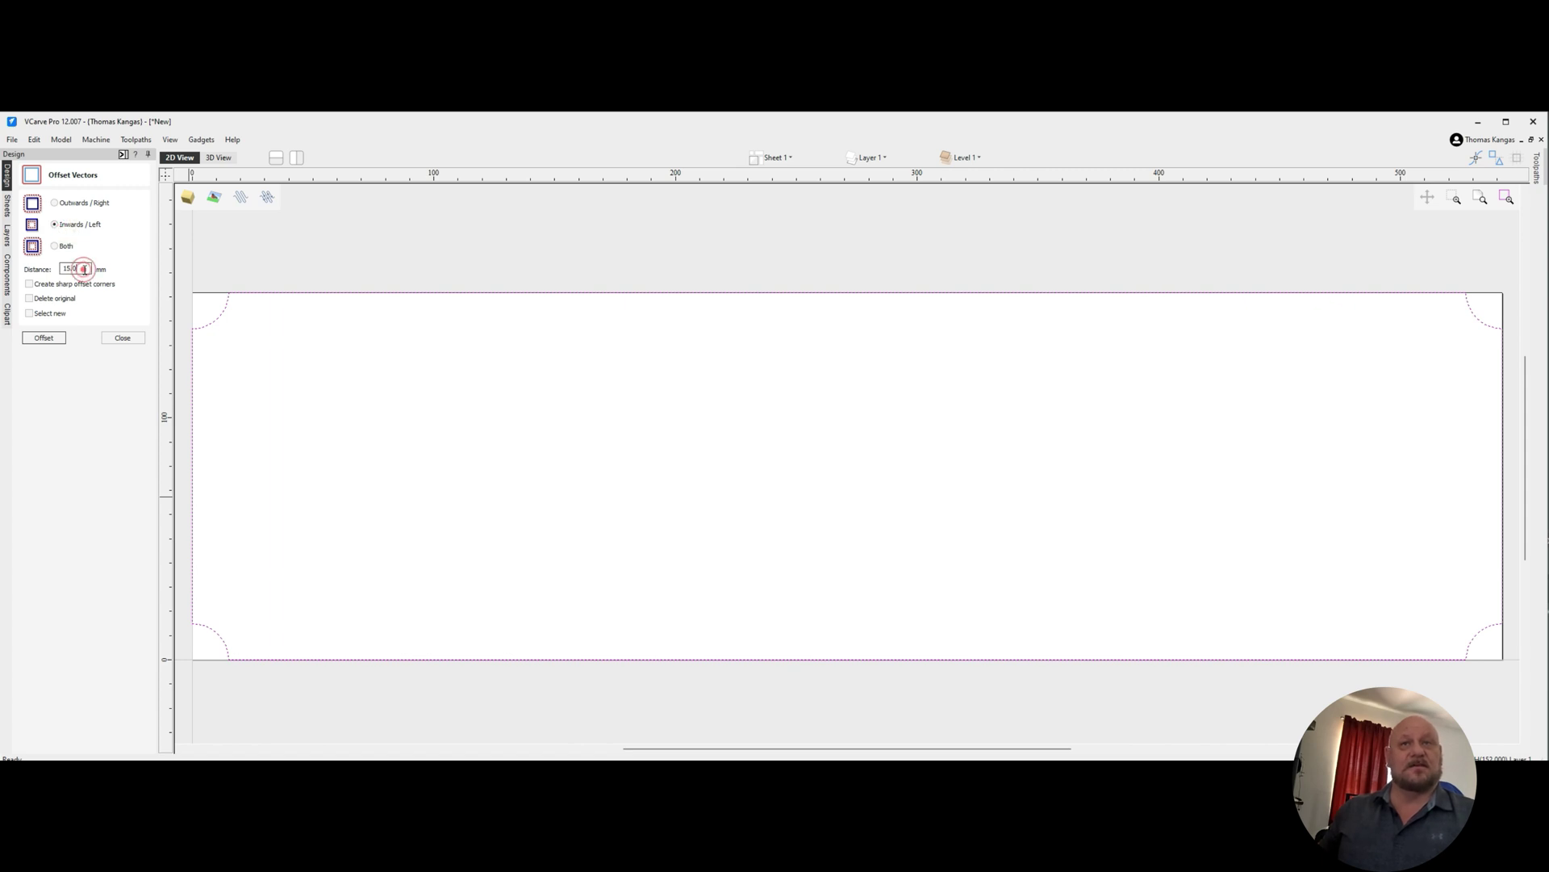
click(29, 299)
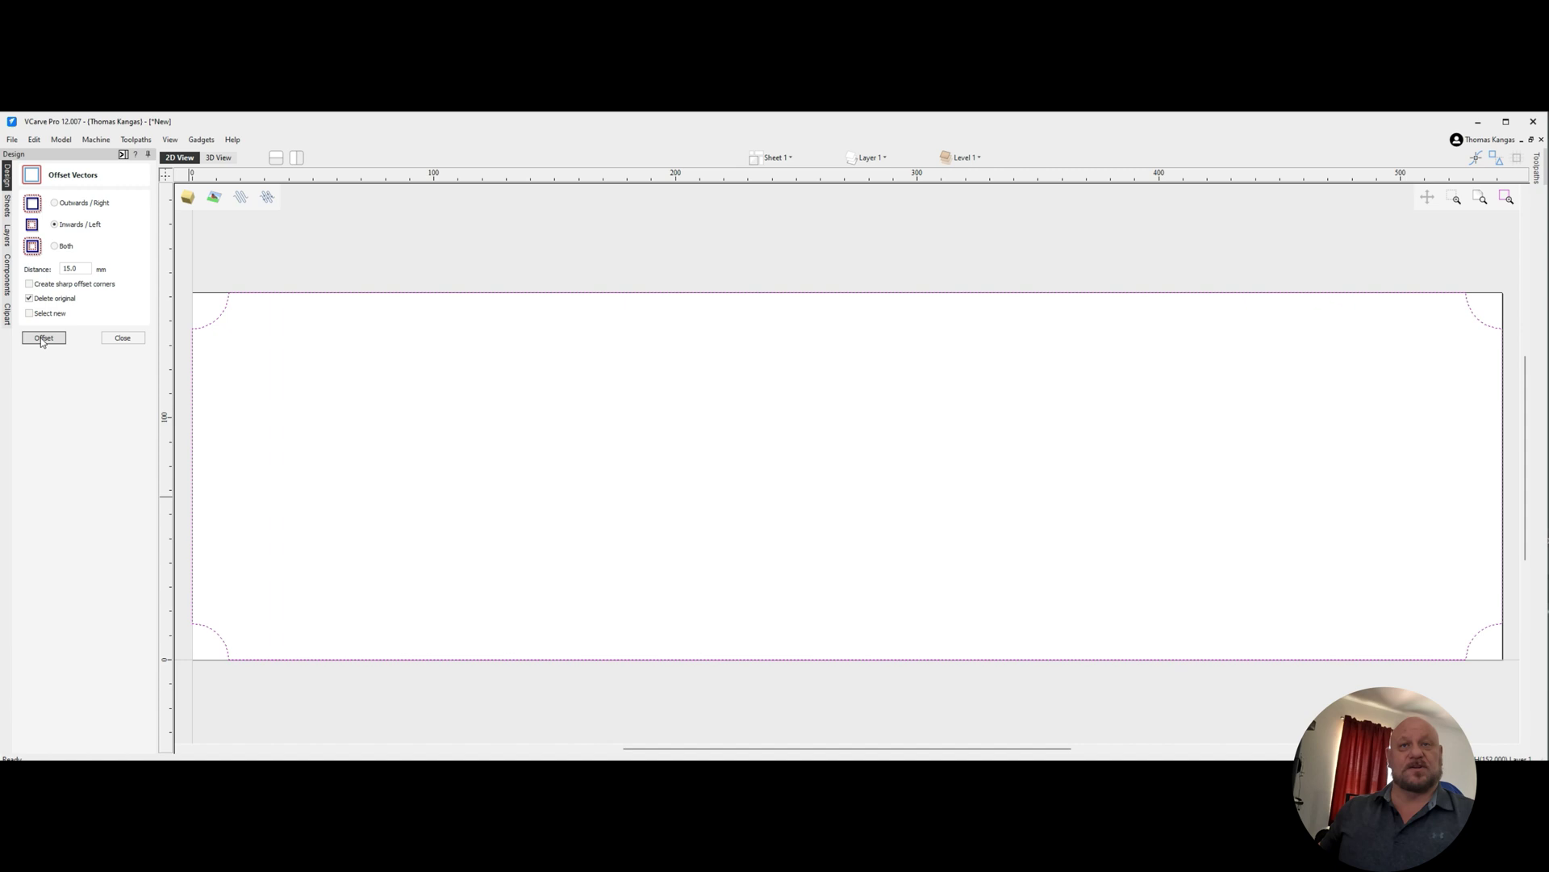
click(43, 338)
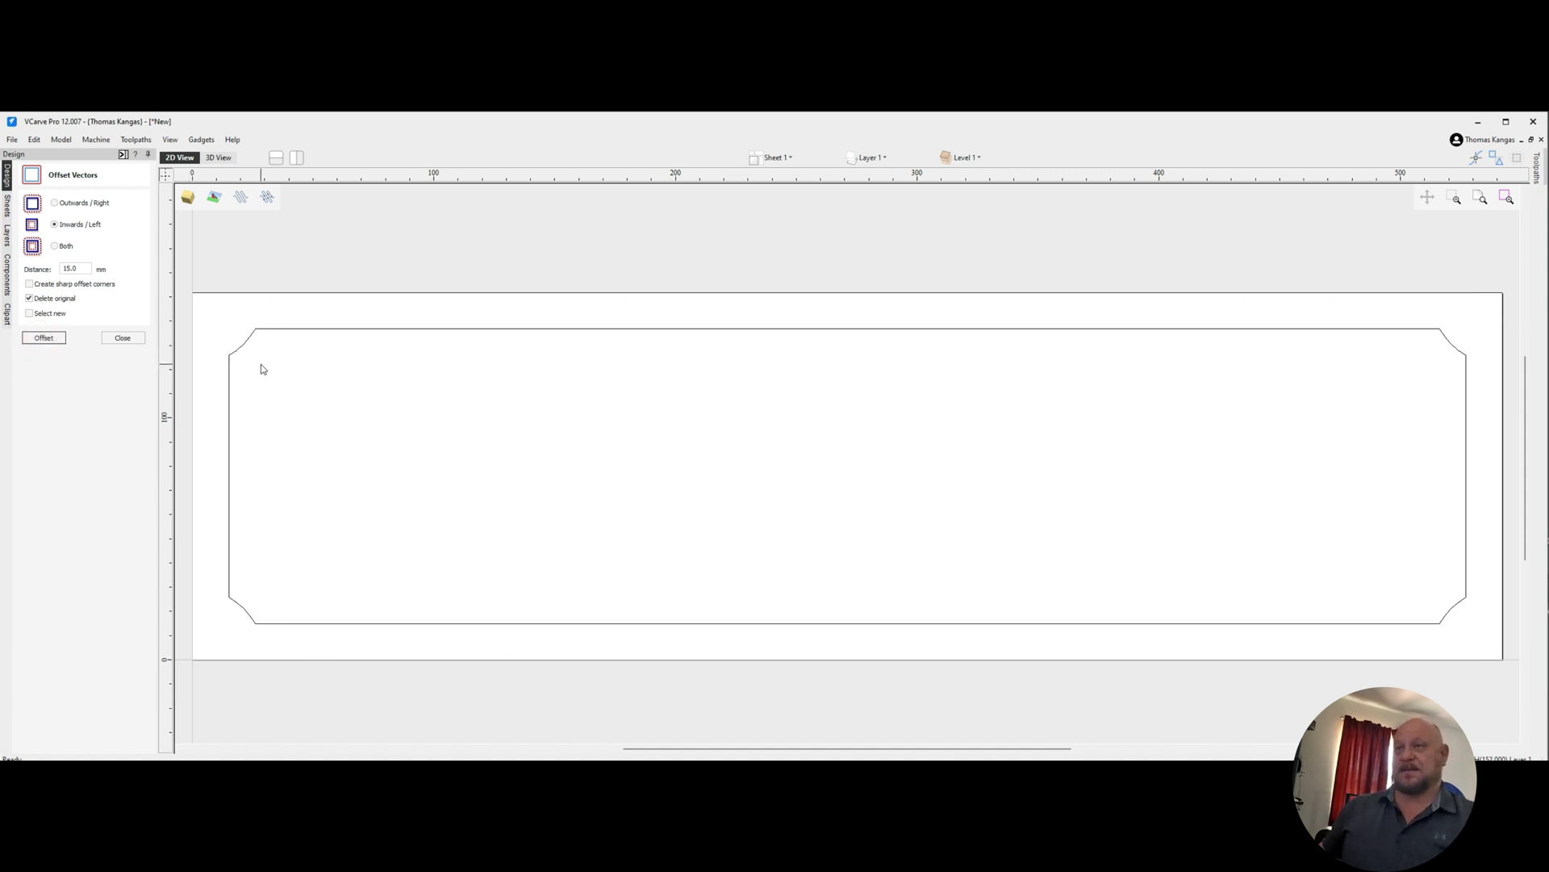
Rename Layer 1 to Frame.
click(875, 158)
double_click(910, 178)
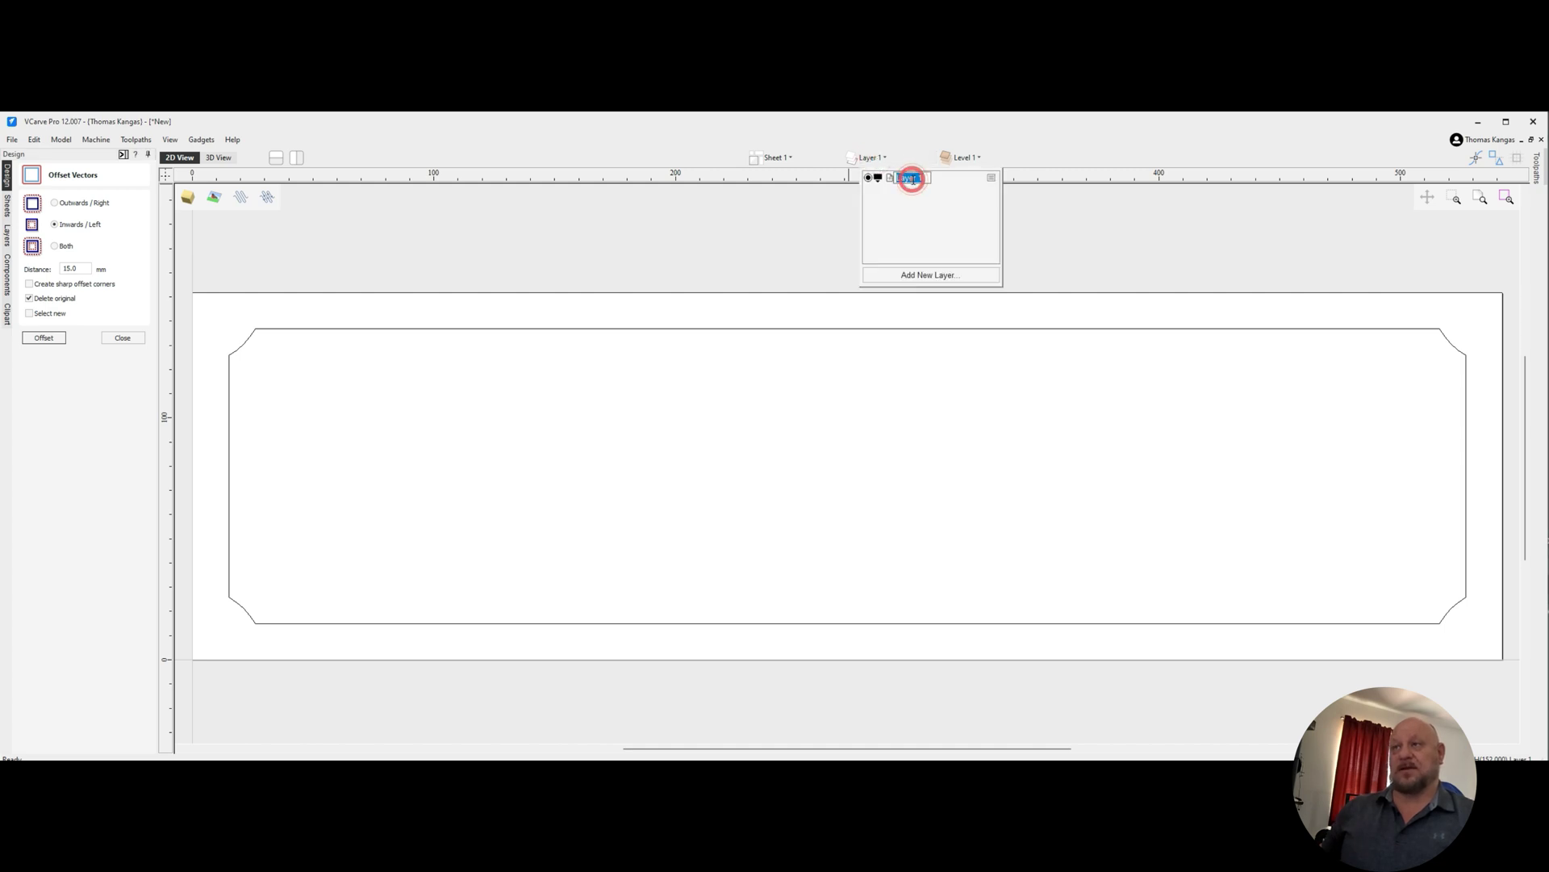
text(Framle)
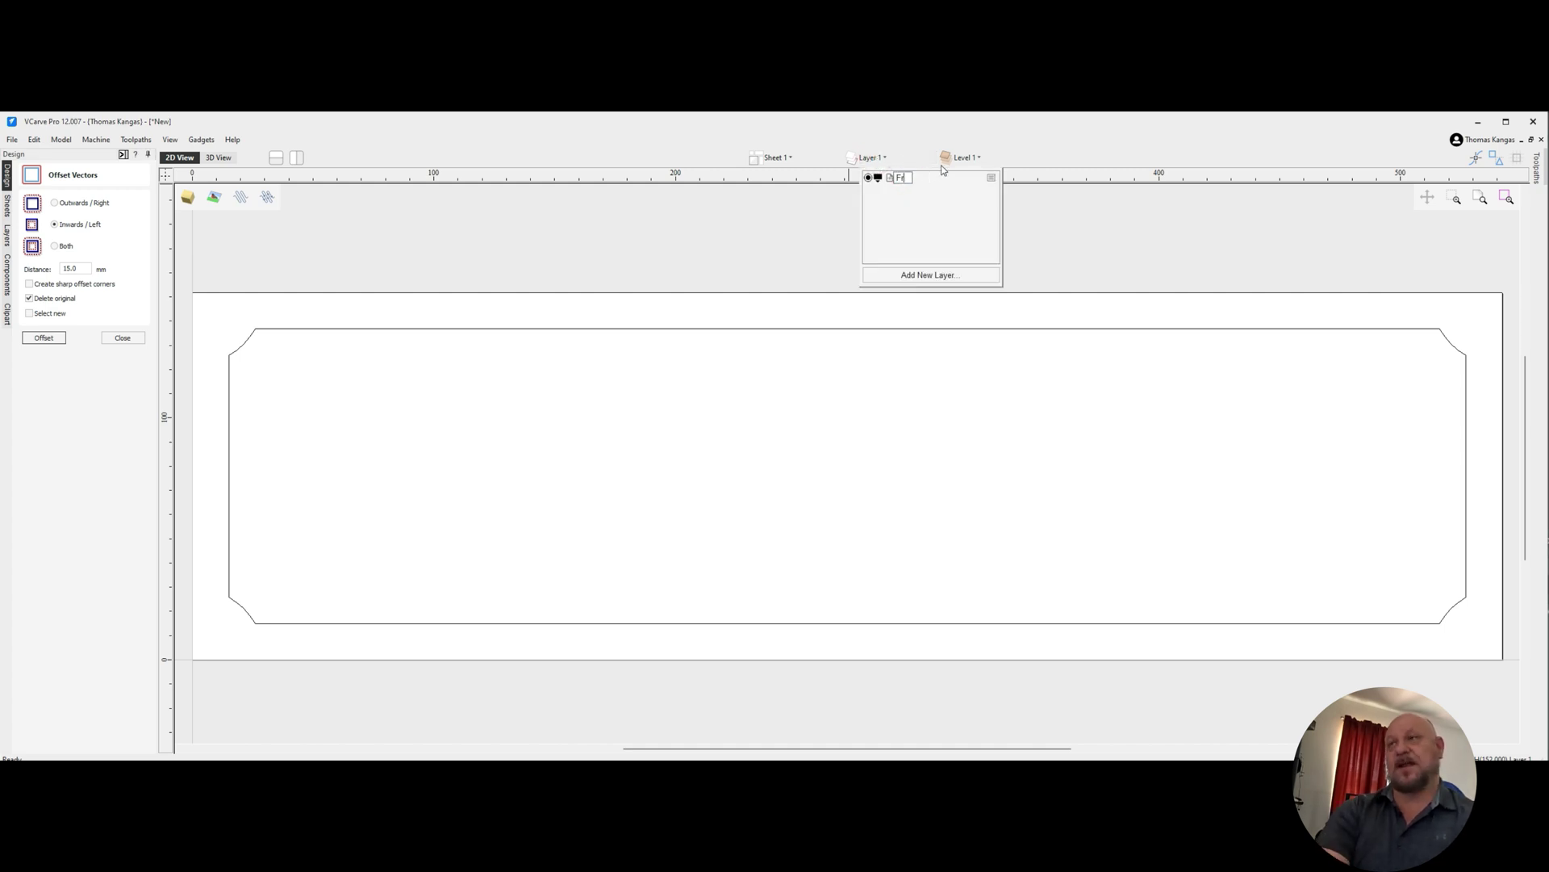
key(BackSpace)
text(e)
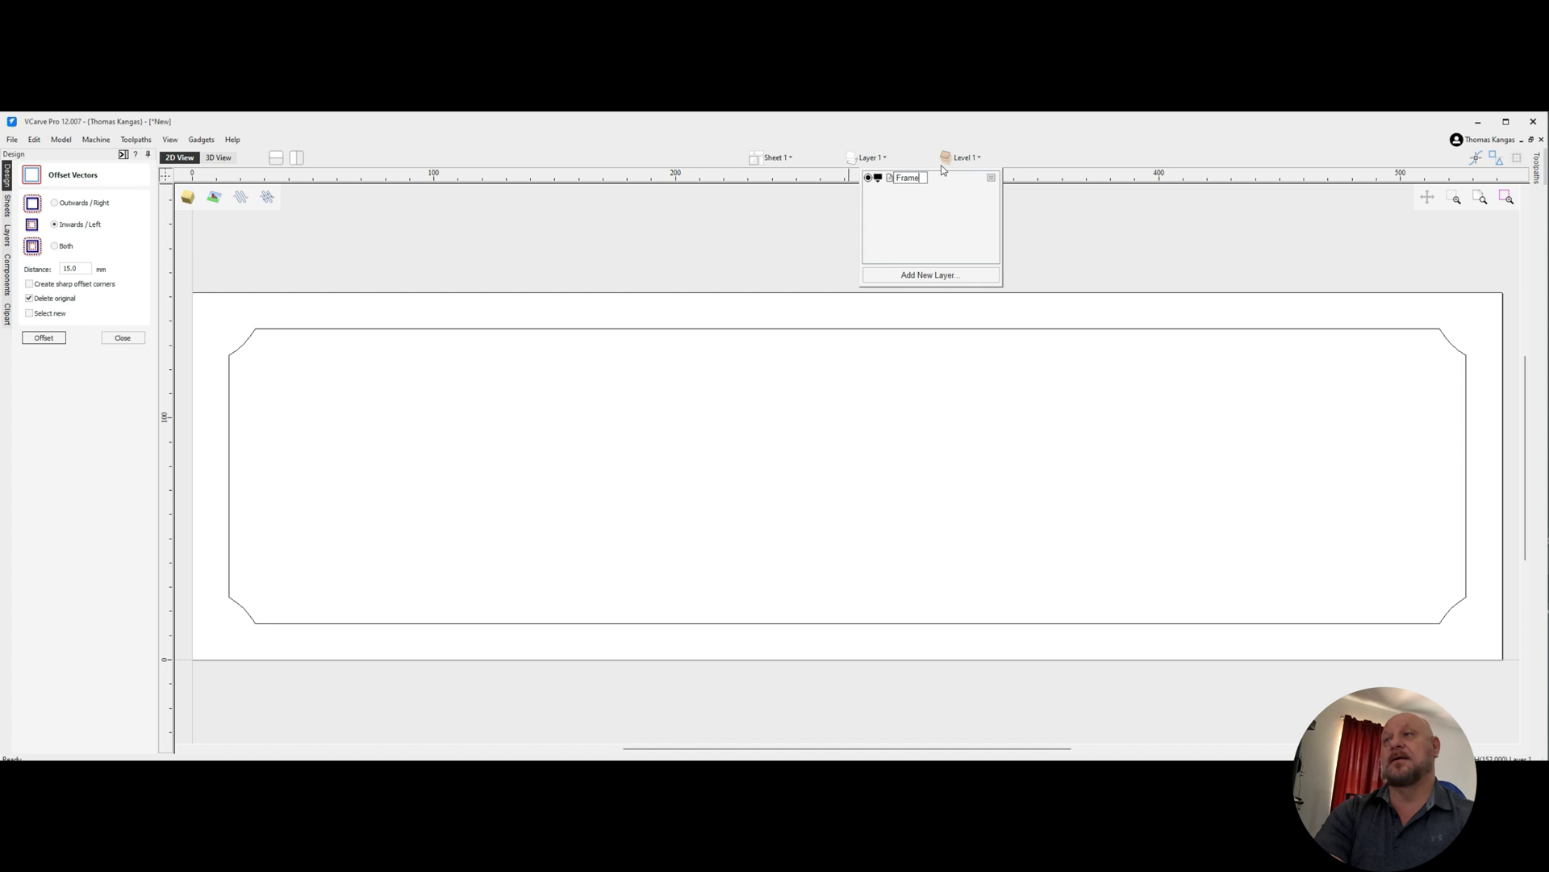
key(Return)
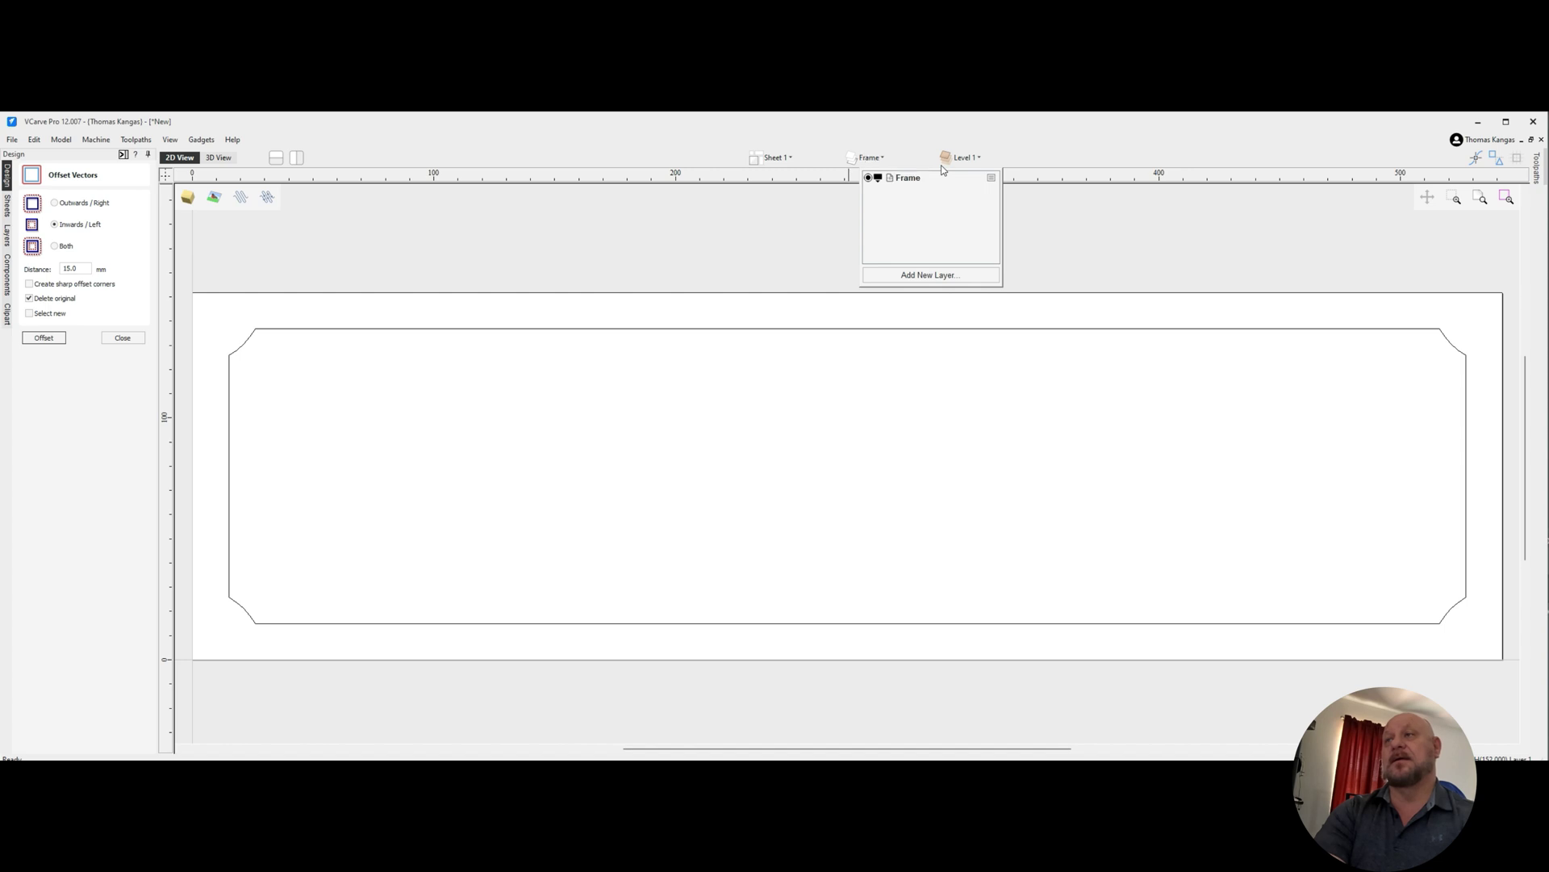
Add three layers named TT, BT and Merged, and make BT the active layer.
click(924, 275)
click(922, 275)
click(922, 274)
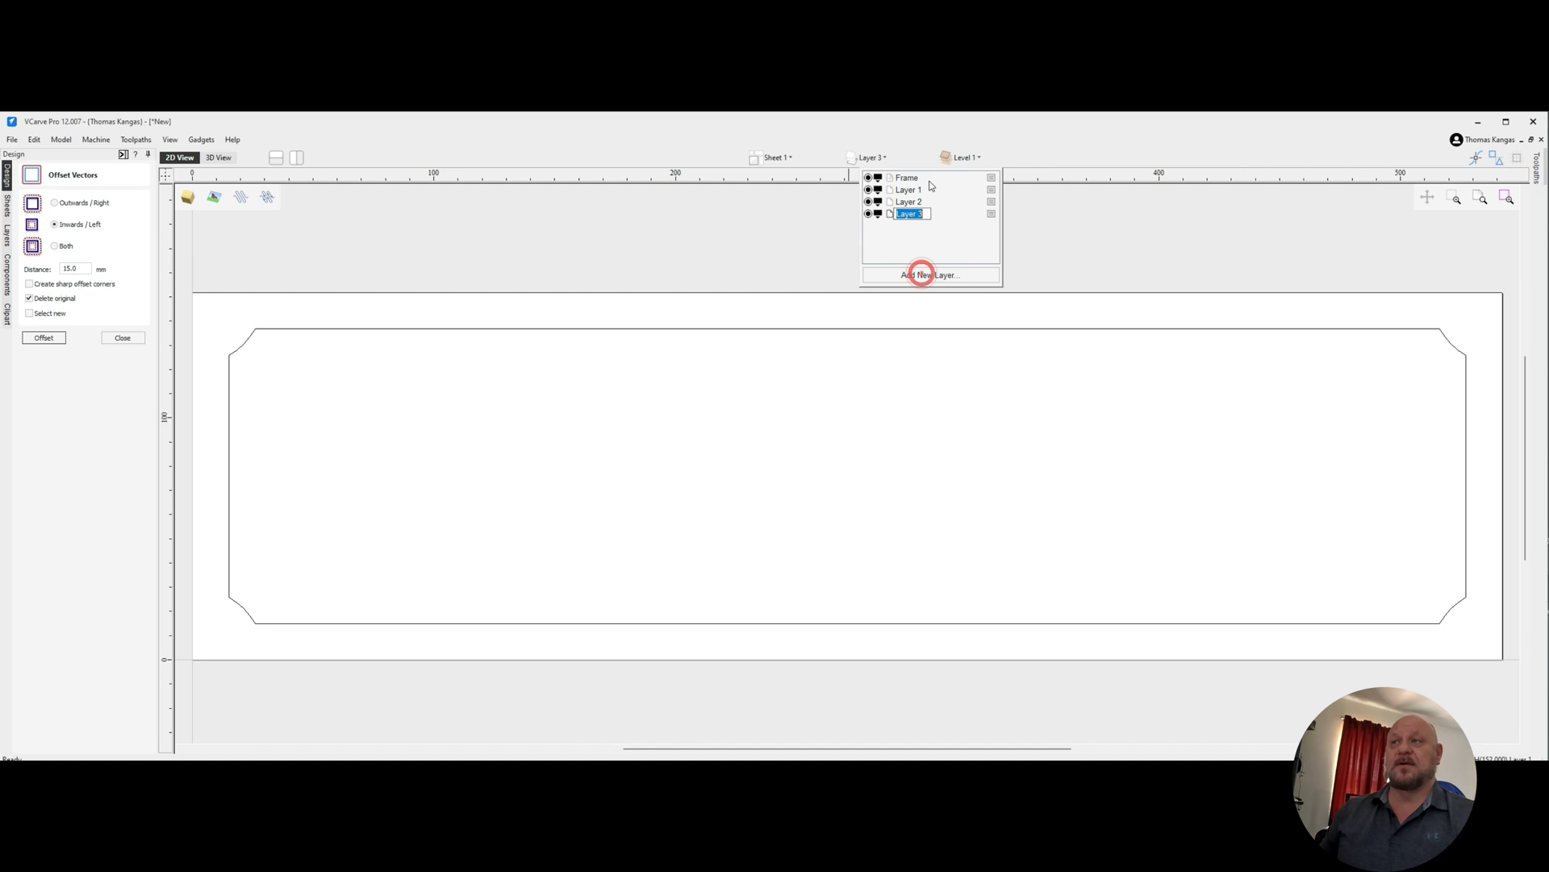
double_click(909, 190)
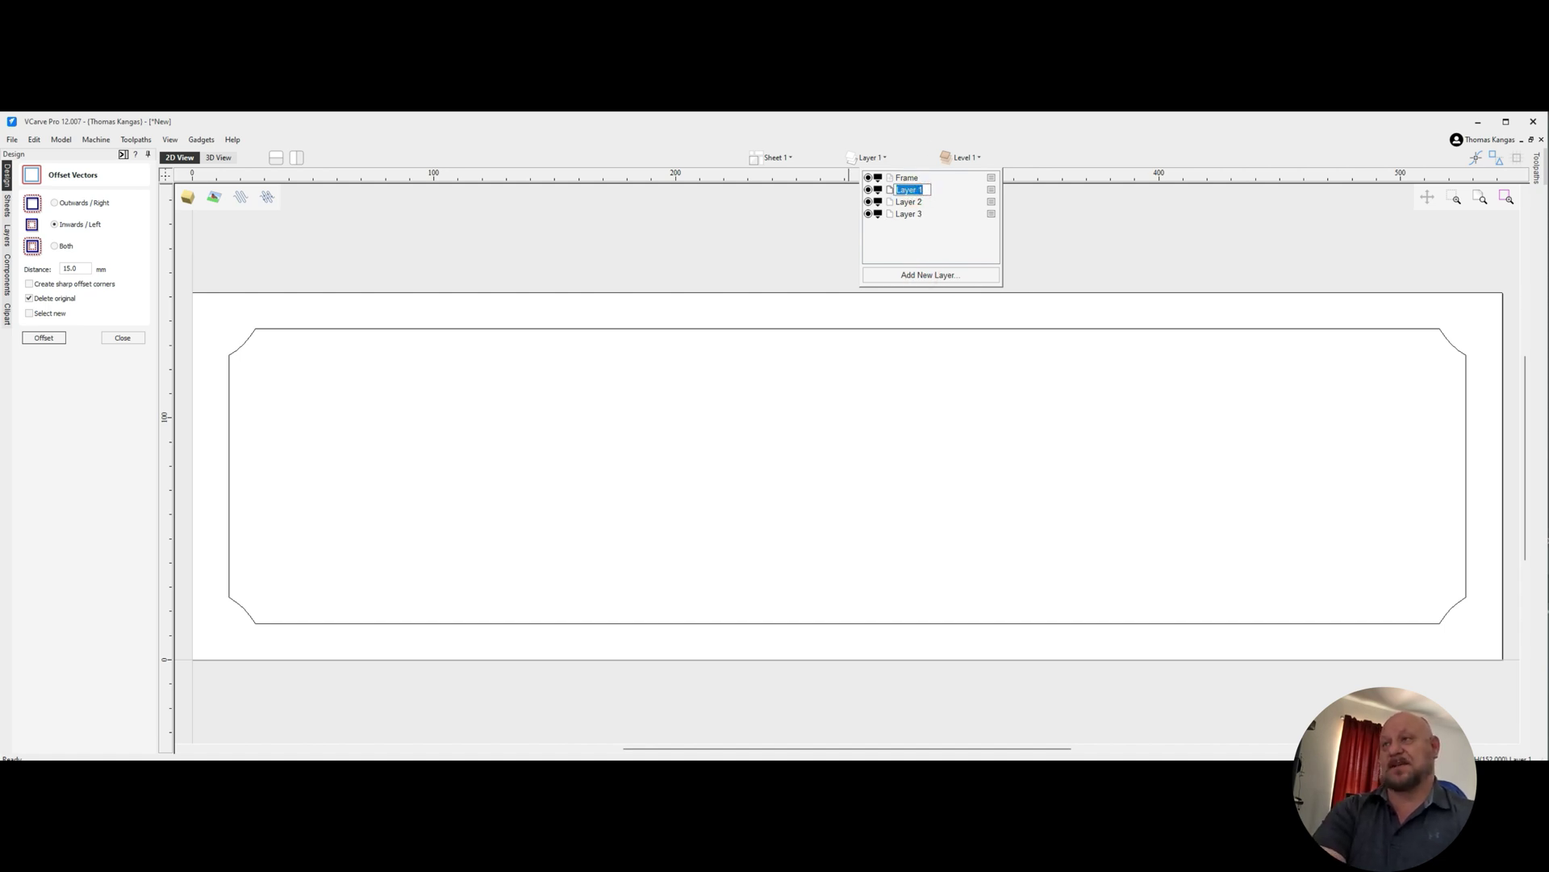
text(TT)
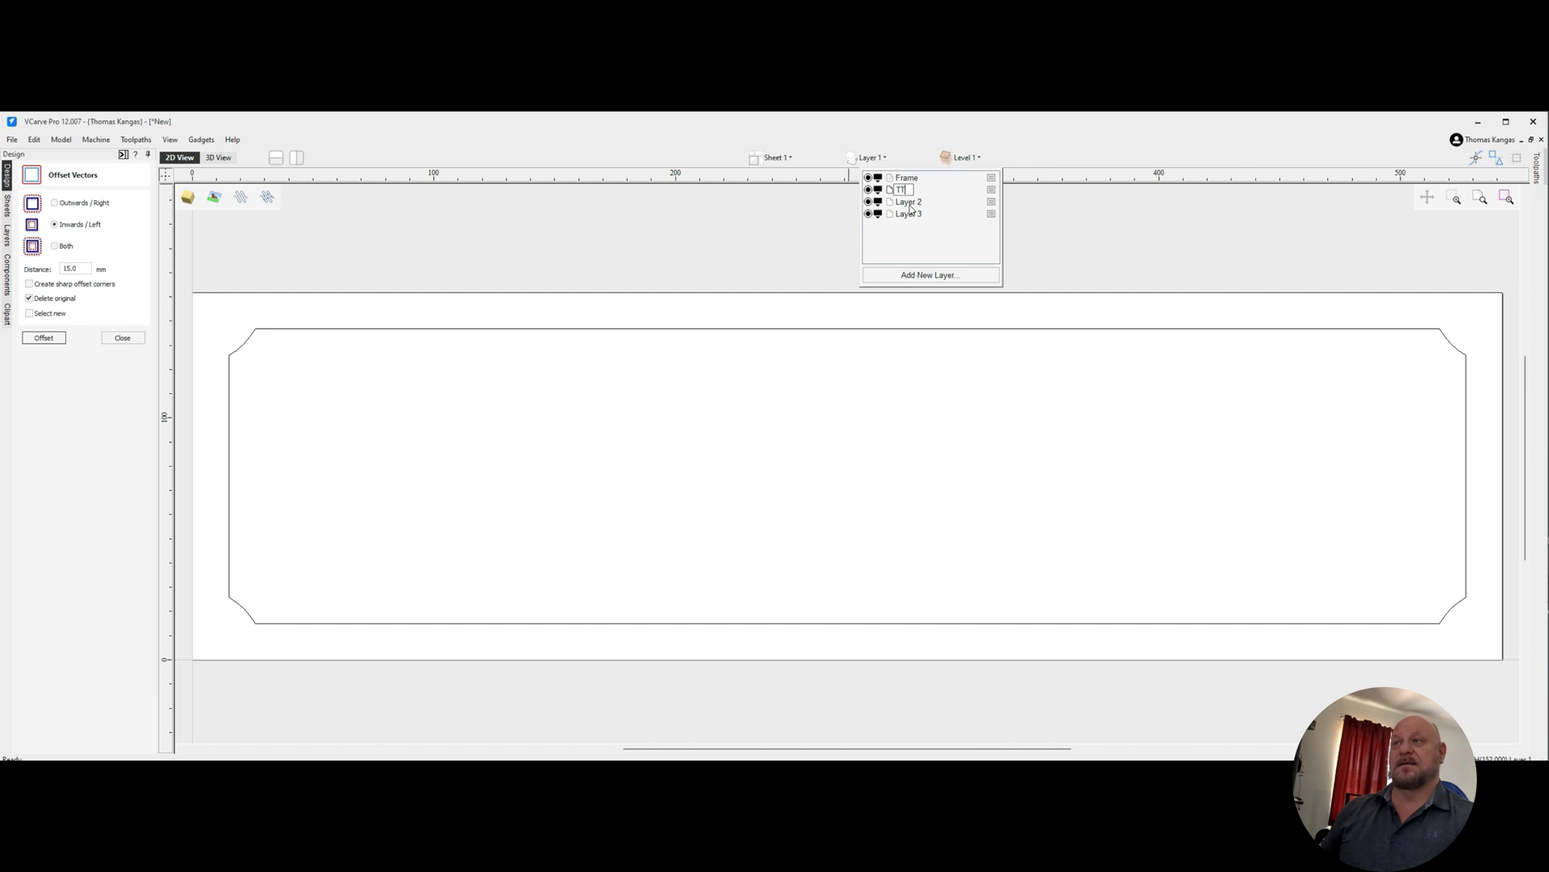
click(910, 203)
double_click(904, 202)
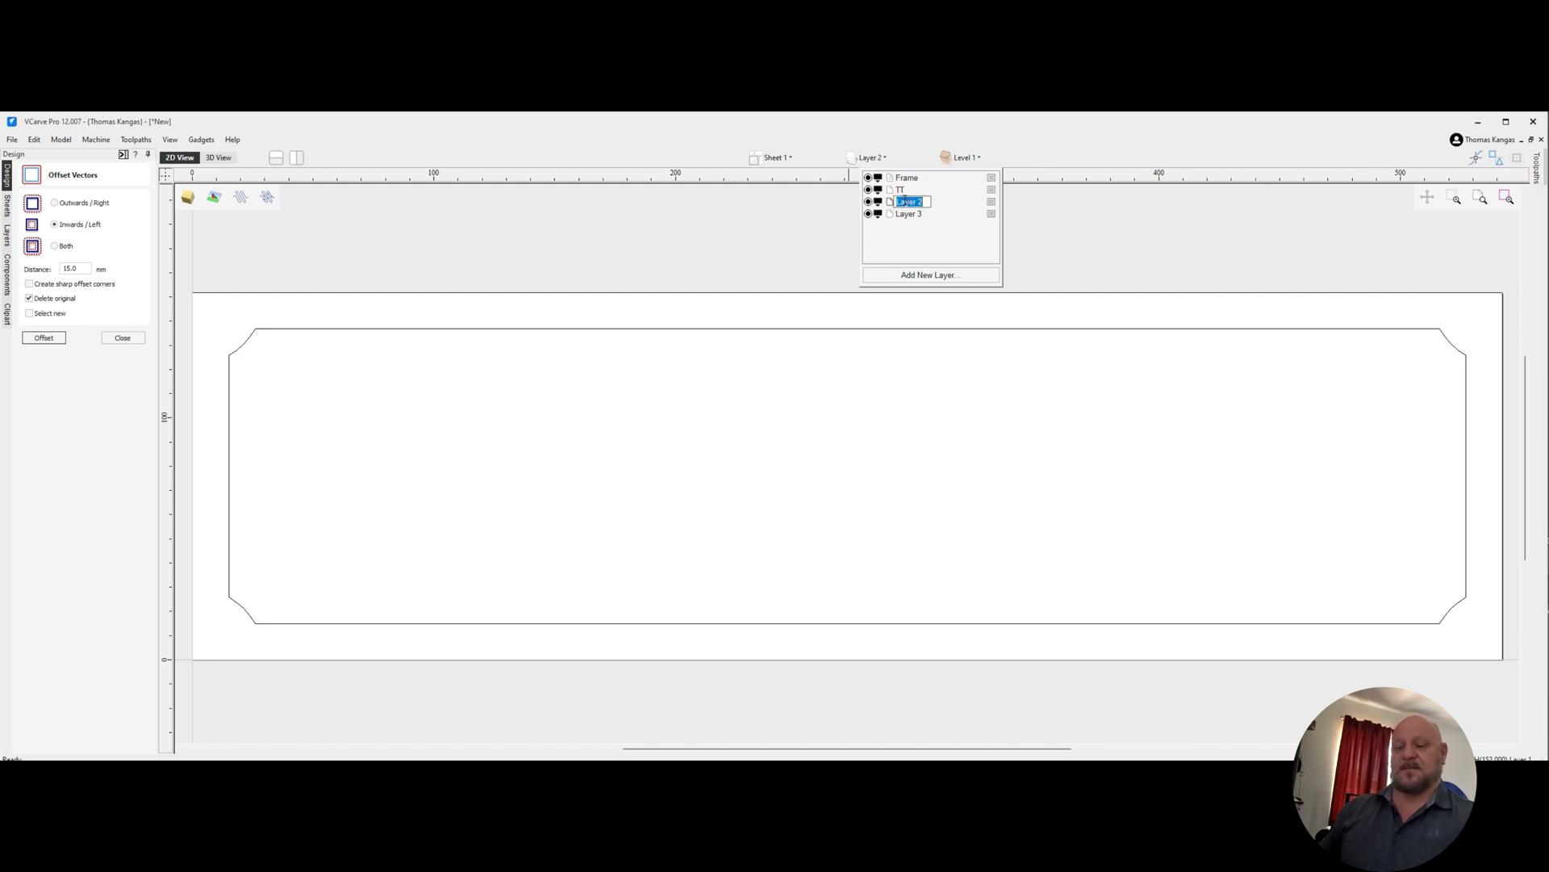
text(BT)
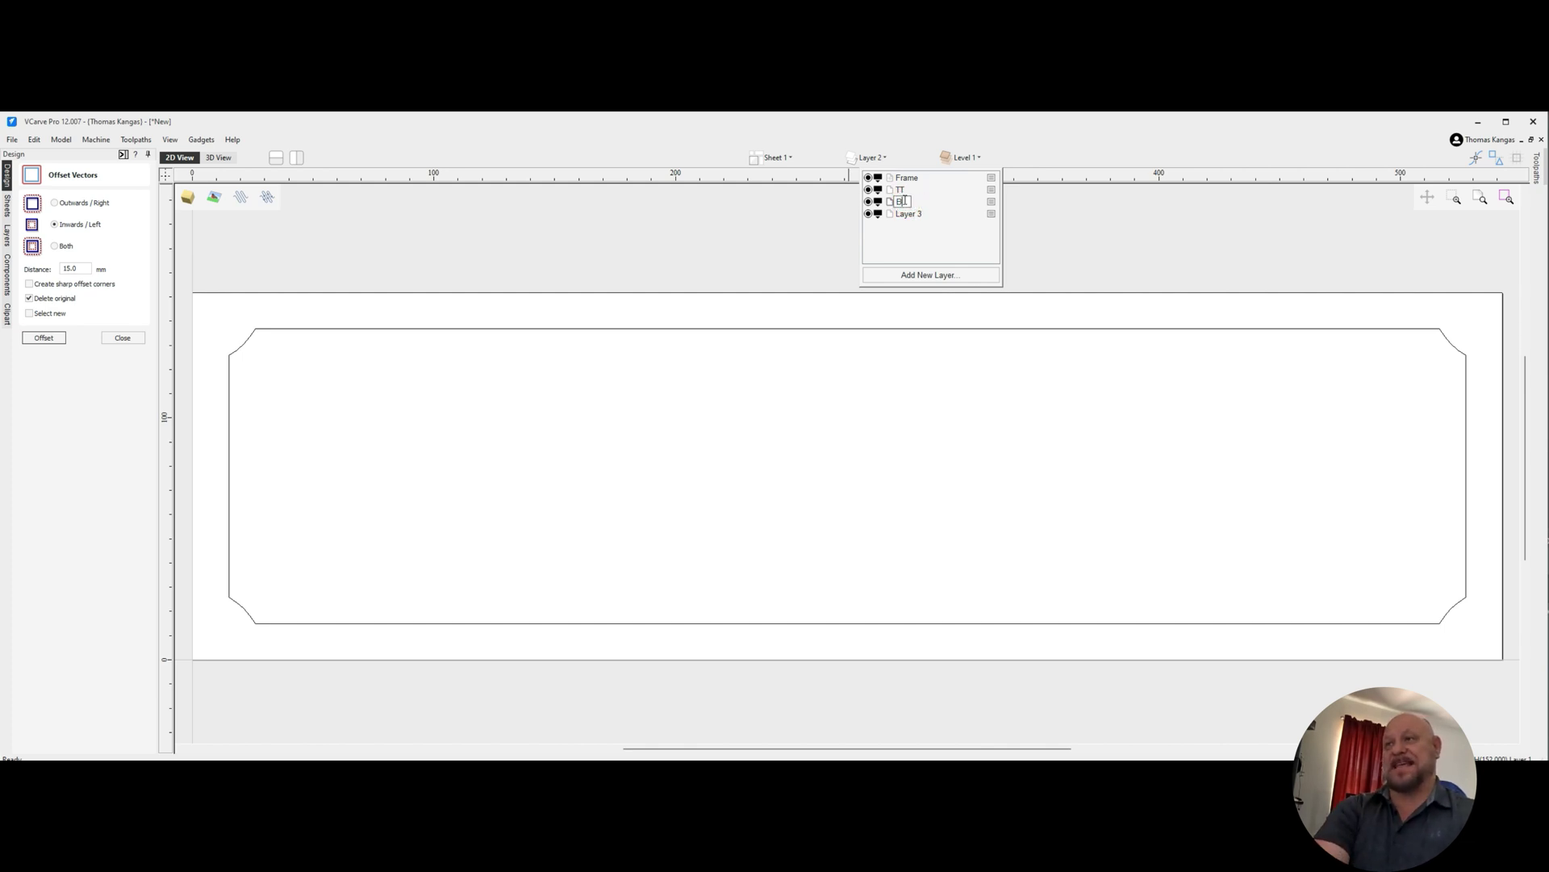
click(907, 214)
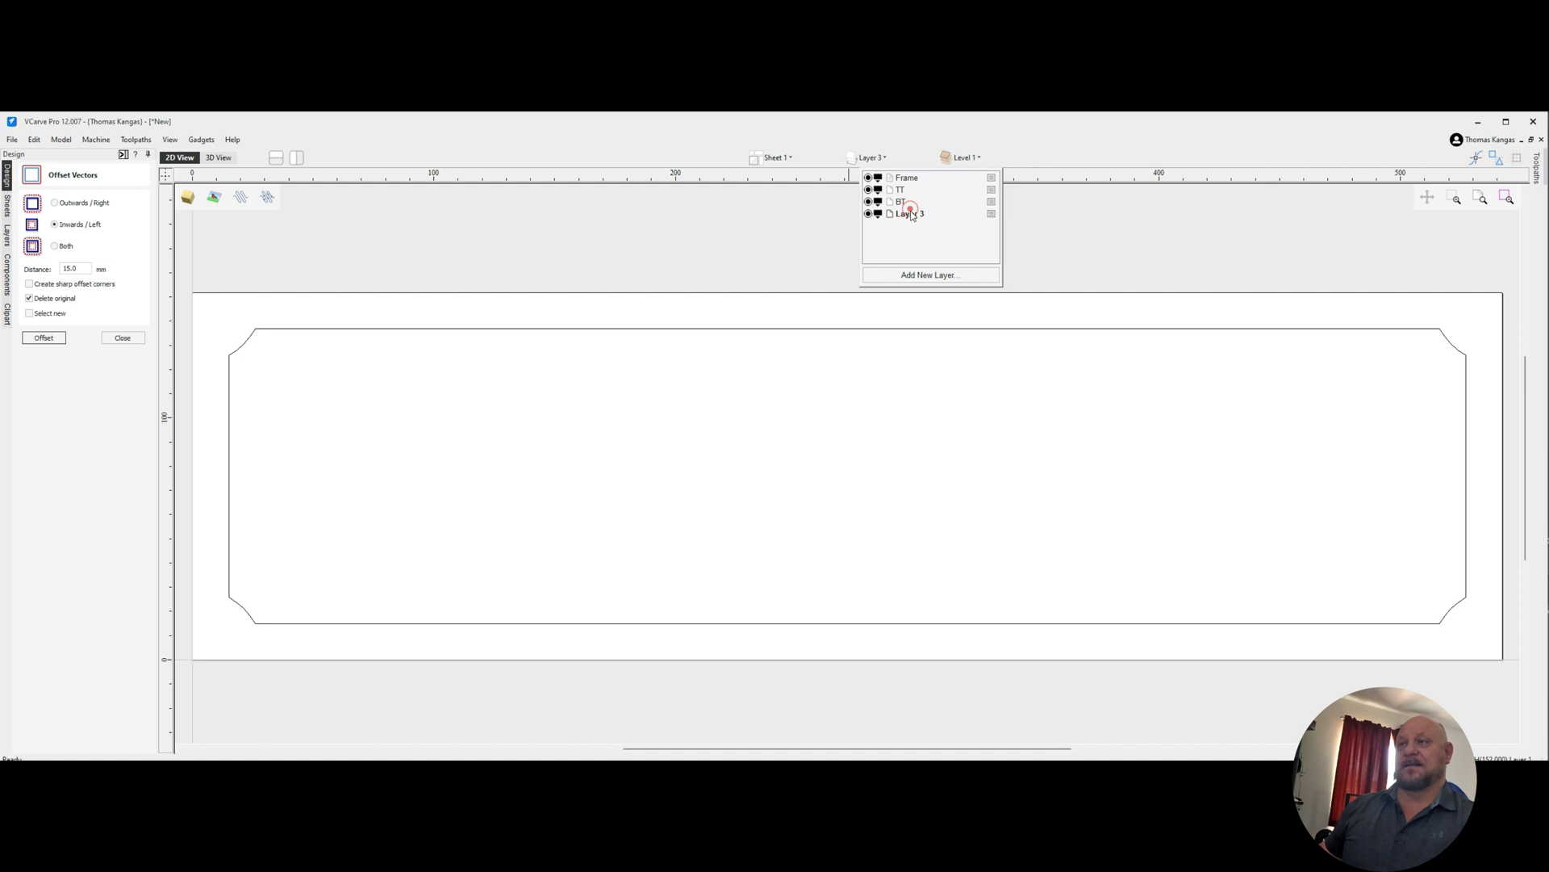
double_click(907, 214)
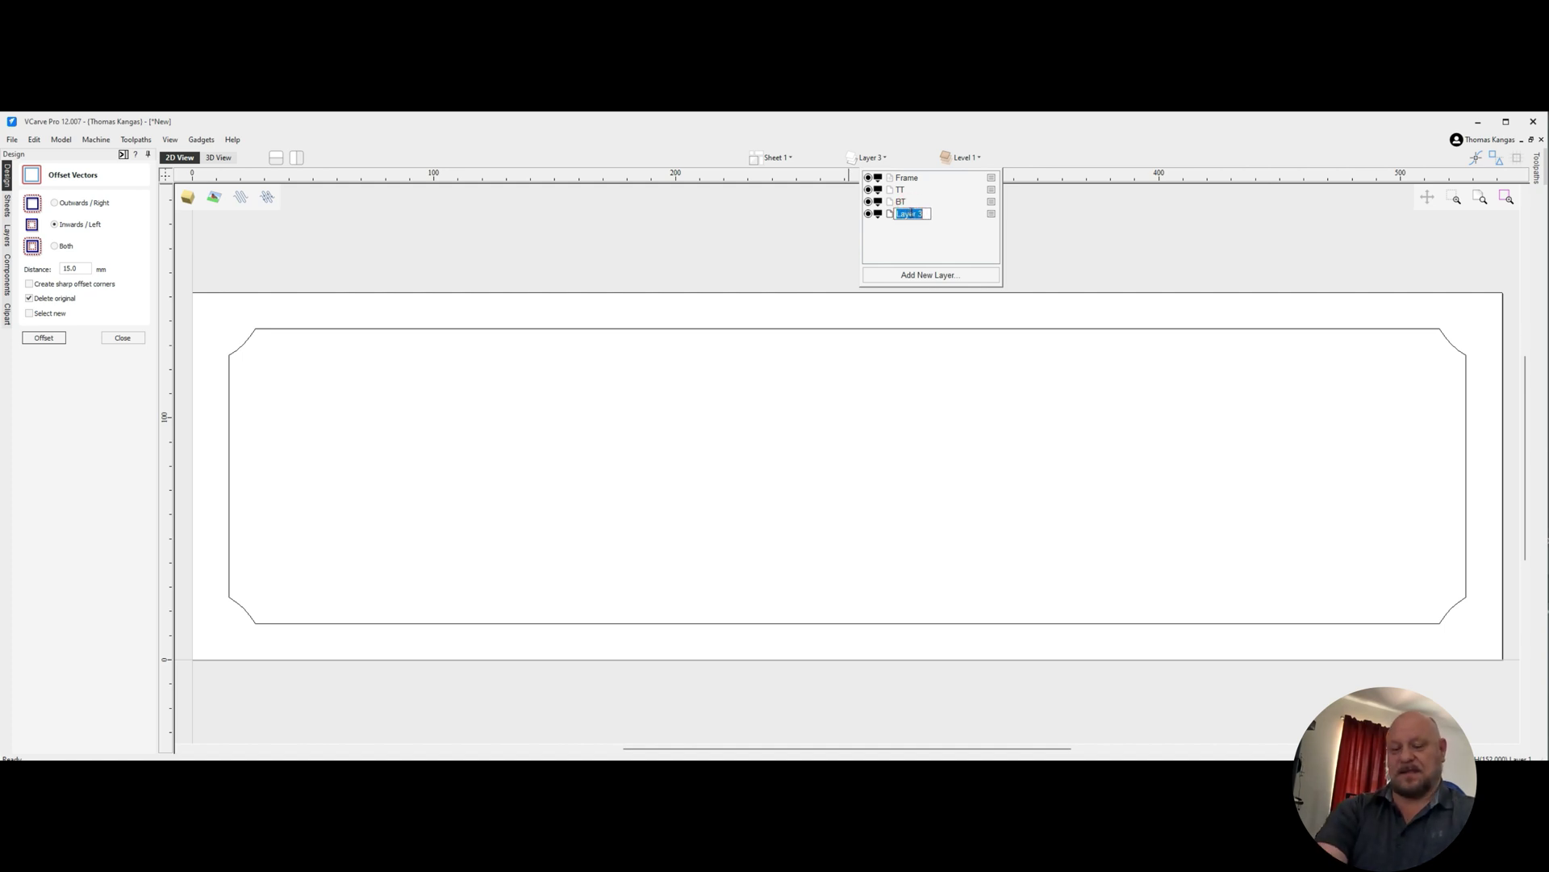
text(M)
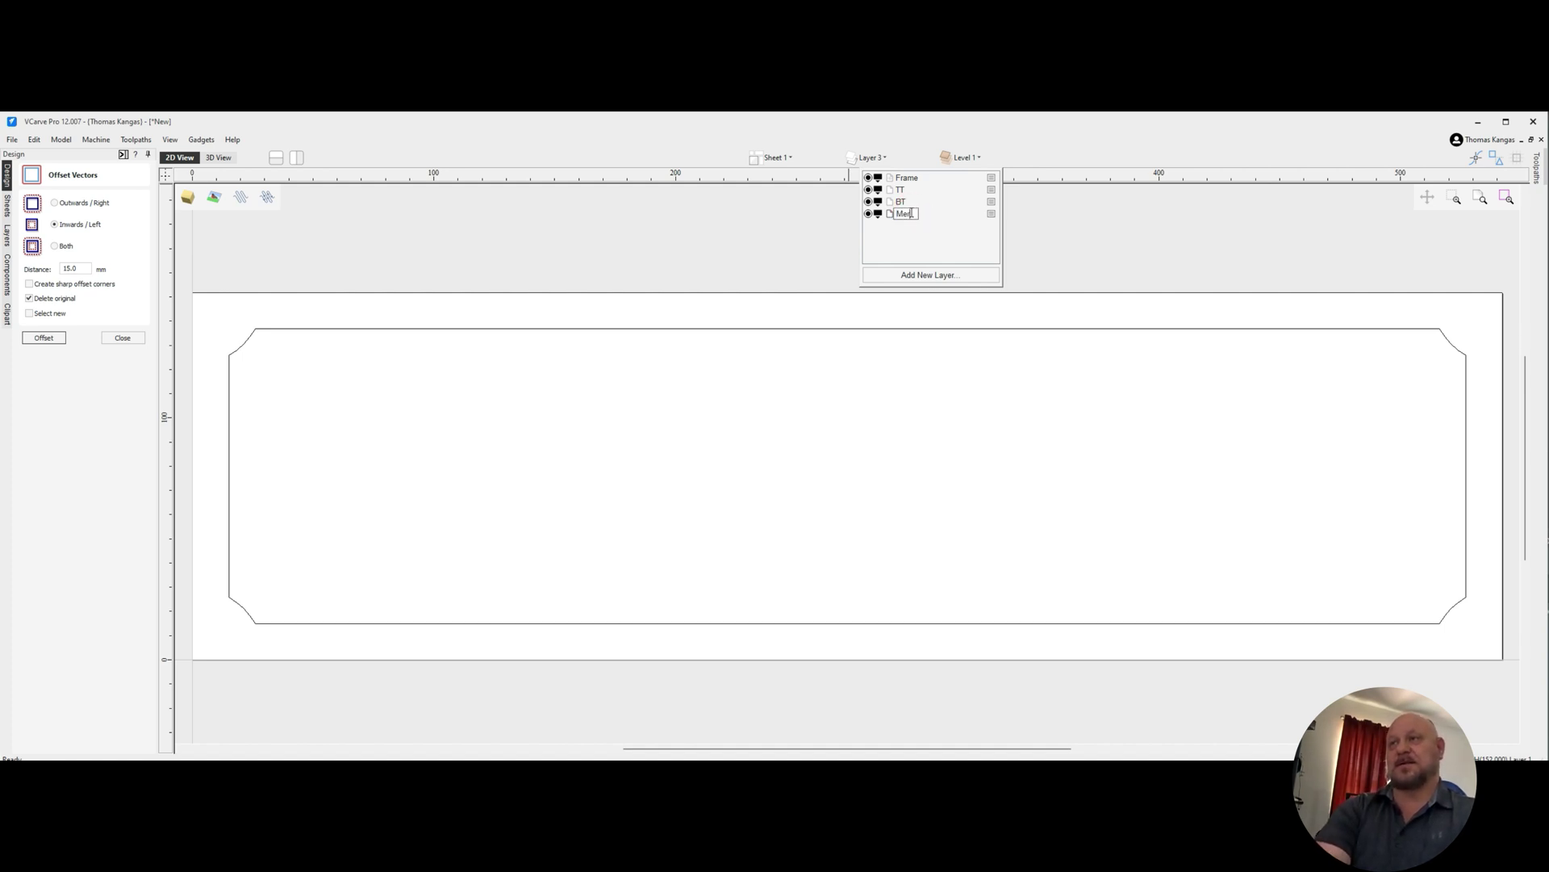
text(erged)
key(Return)
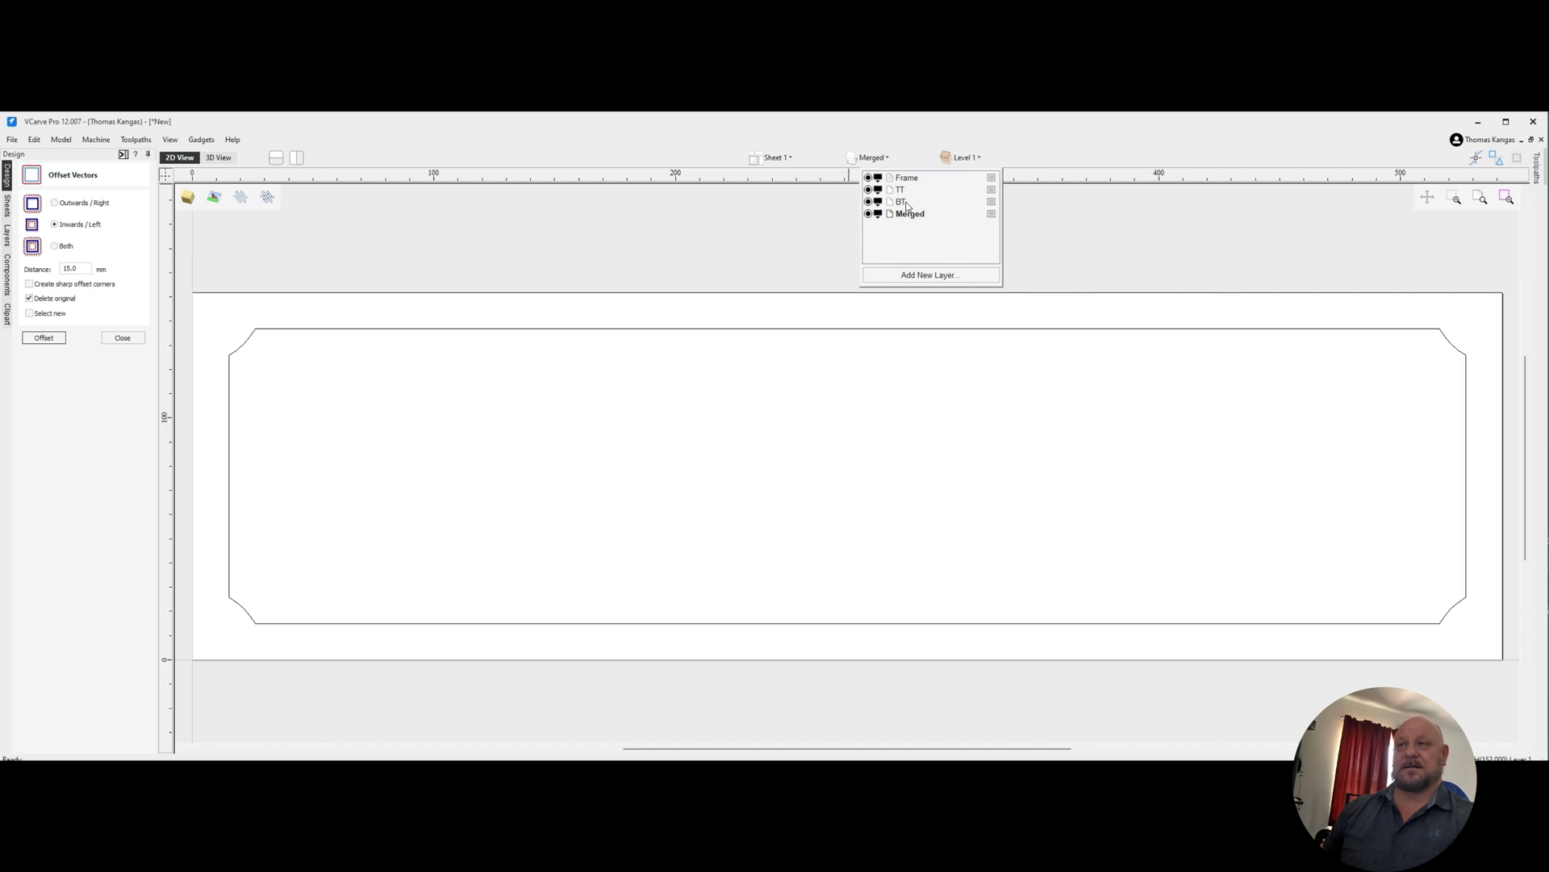
click(919, 203)
click(1117, 230)
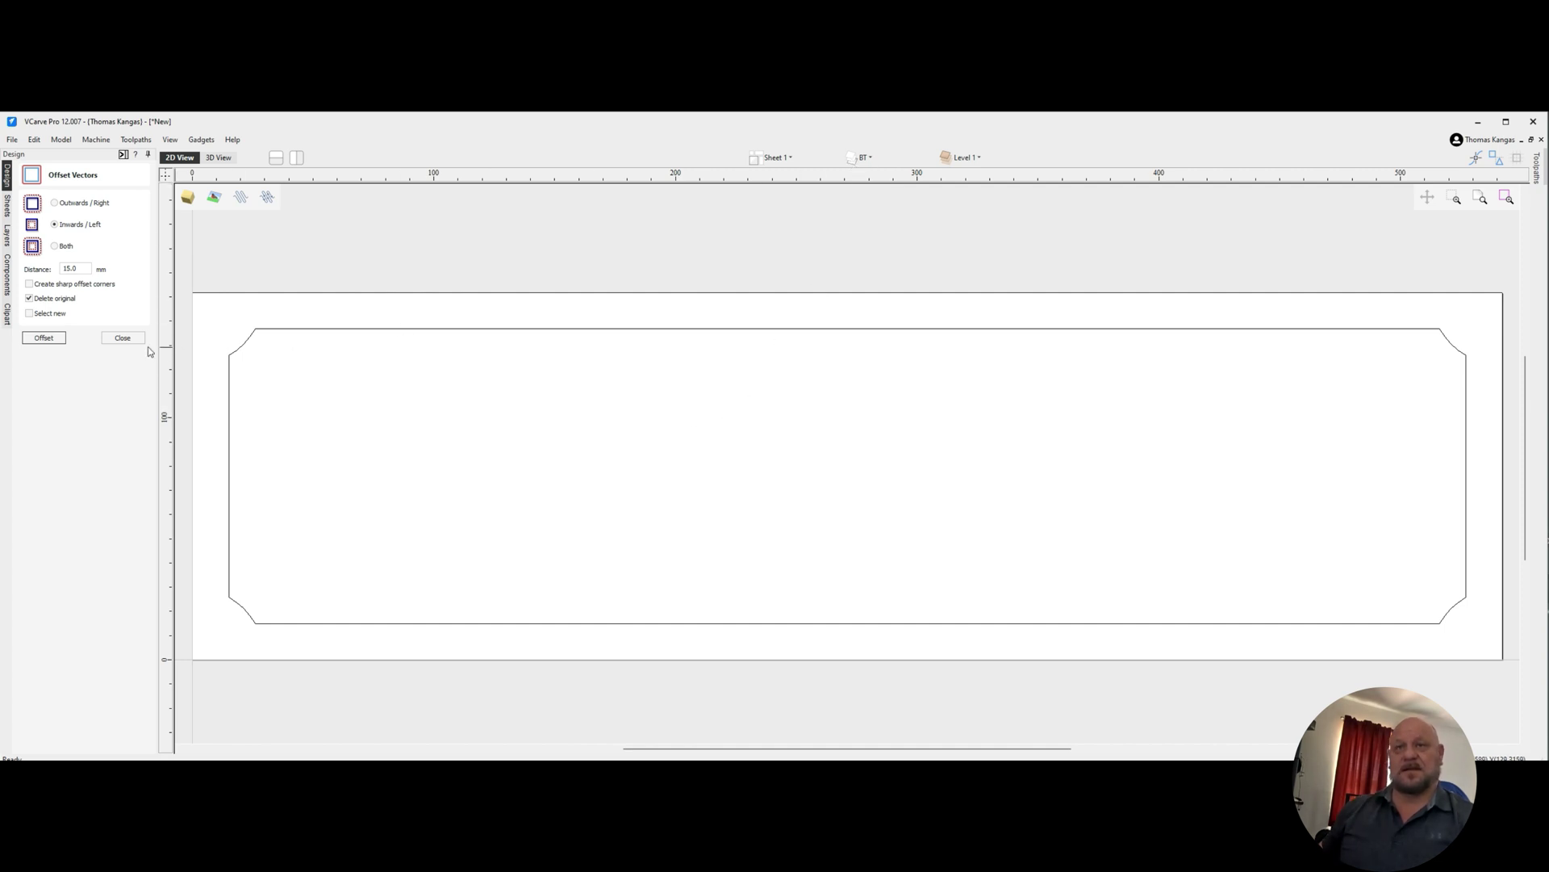
Add the text 'nebraska' in the nebraska font across the board.
click(122, 338)
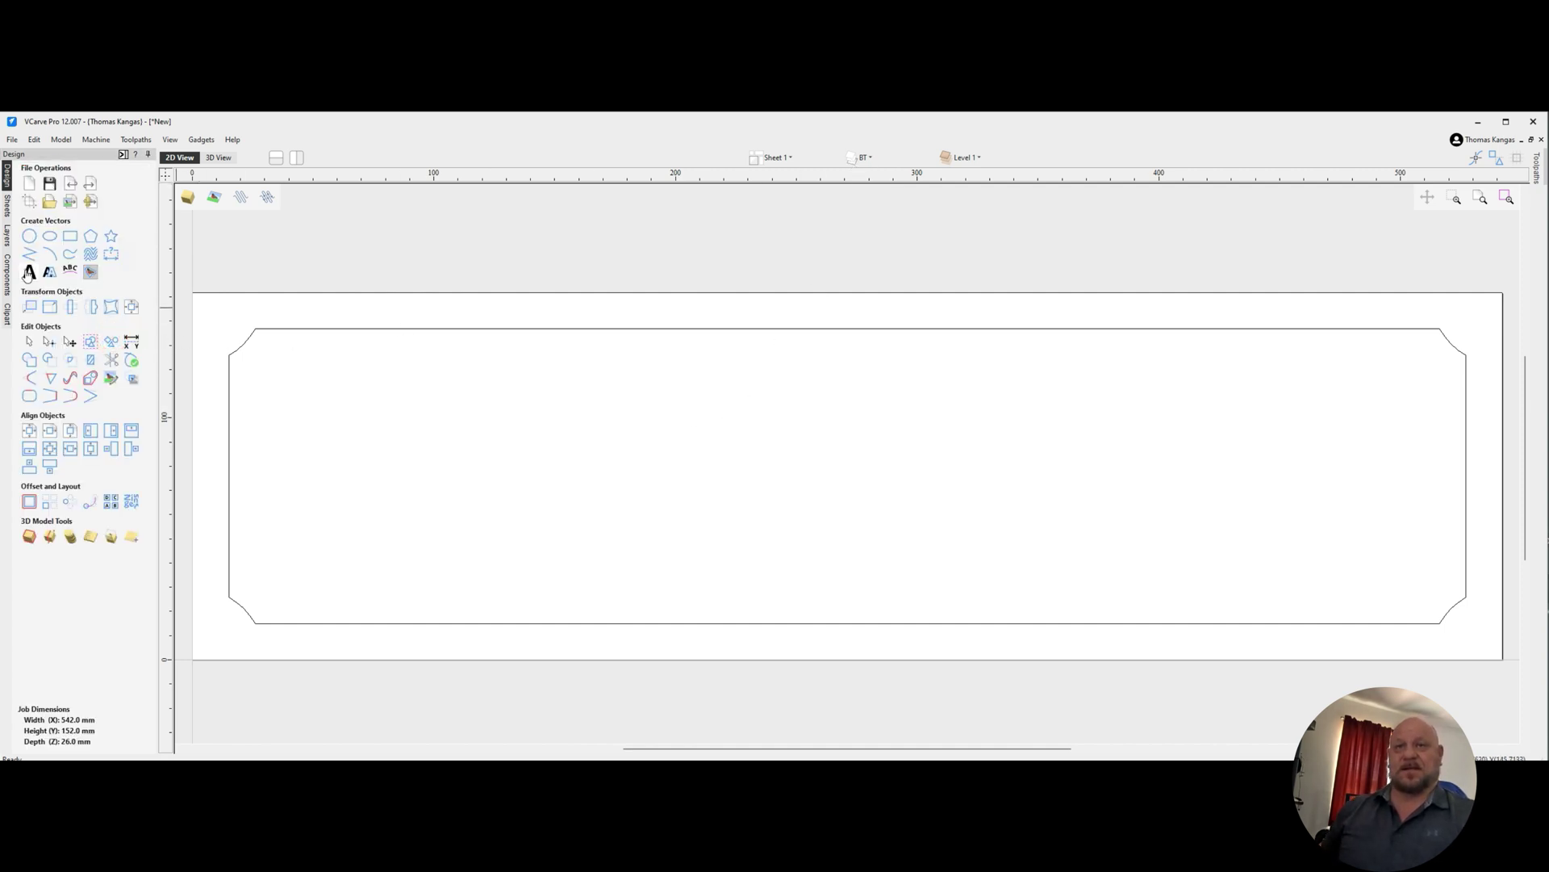
click(29, 273)
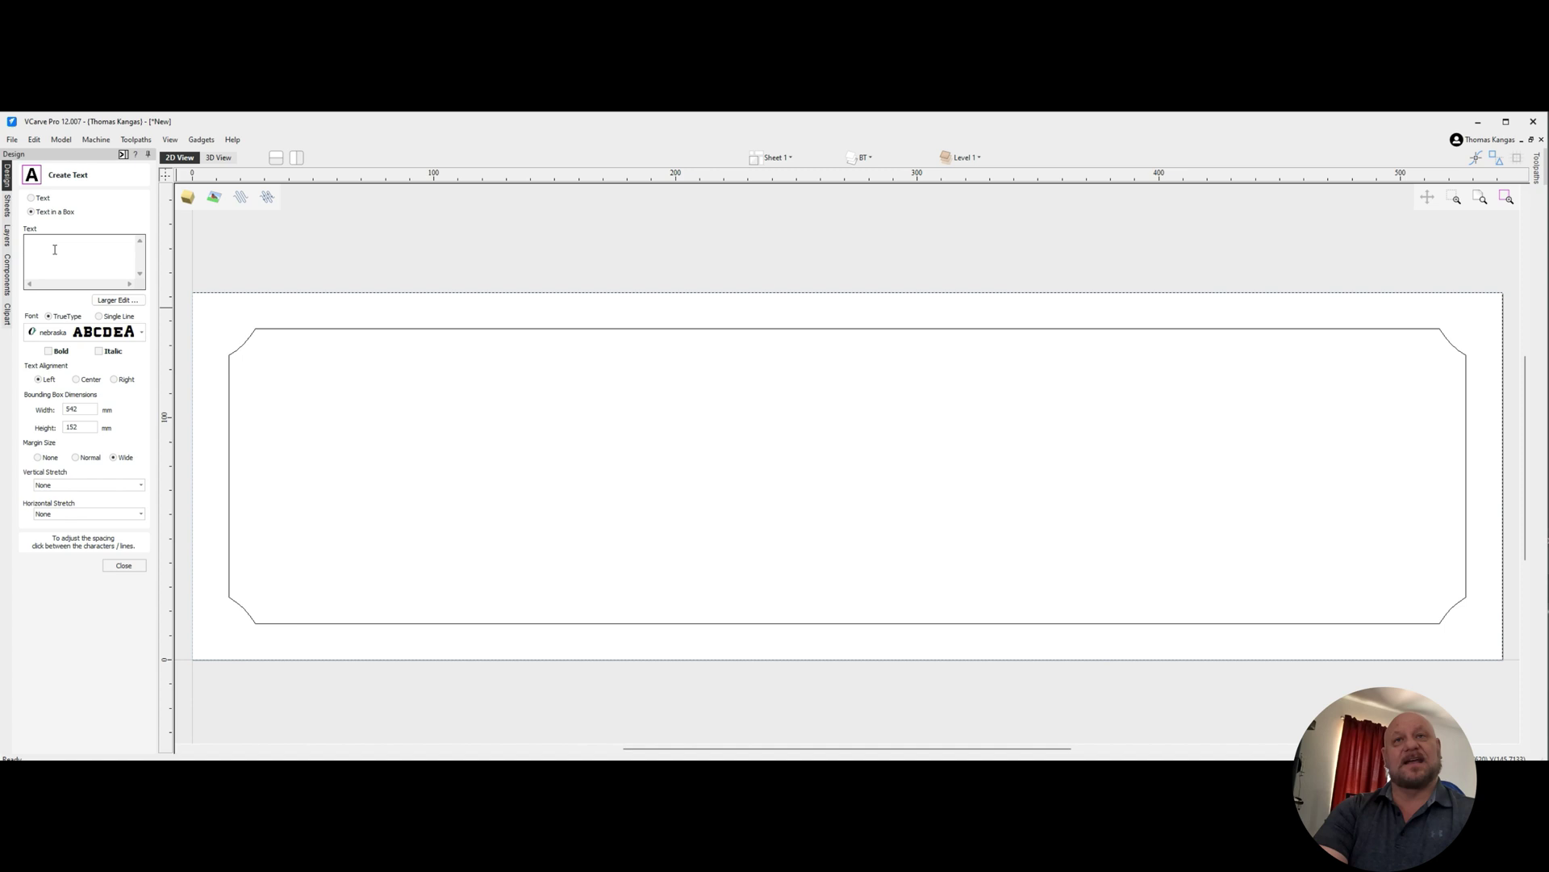
text(n)
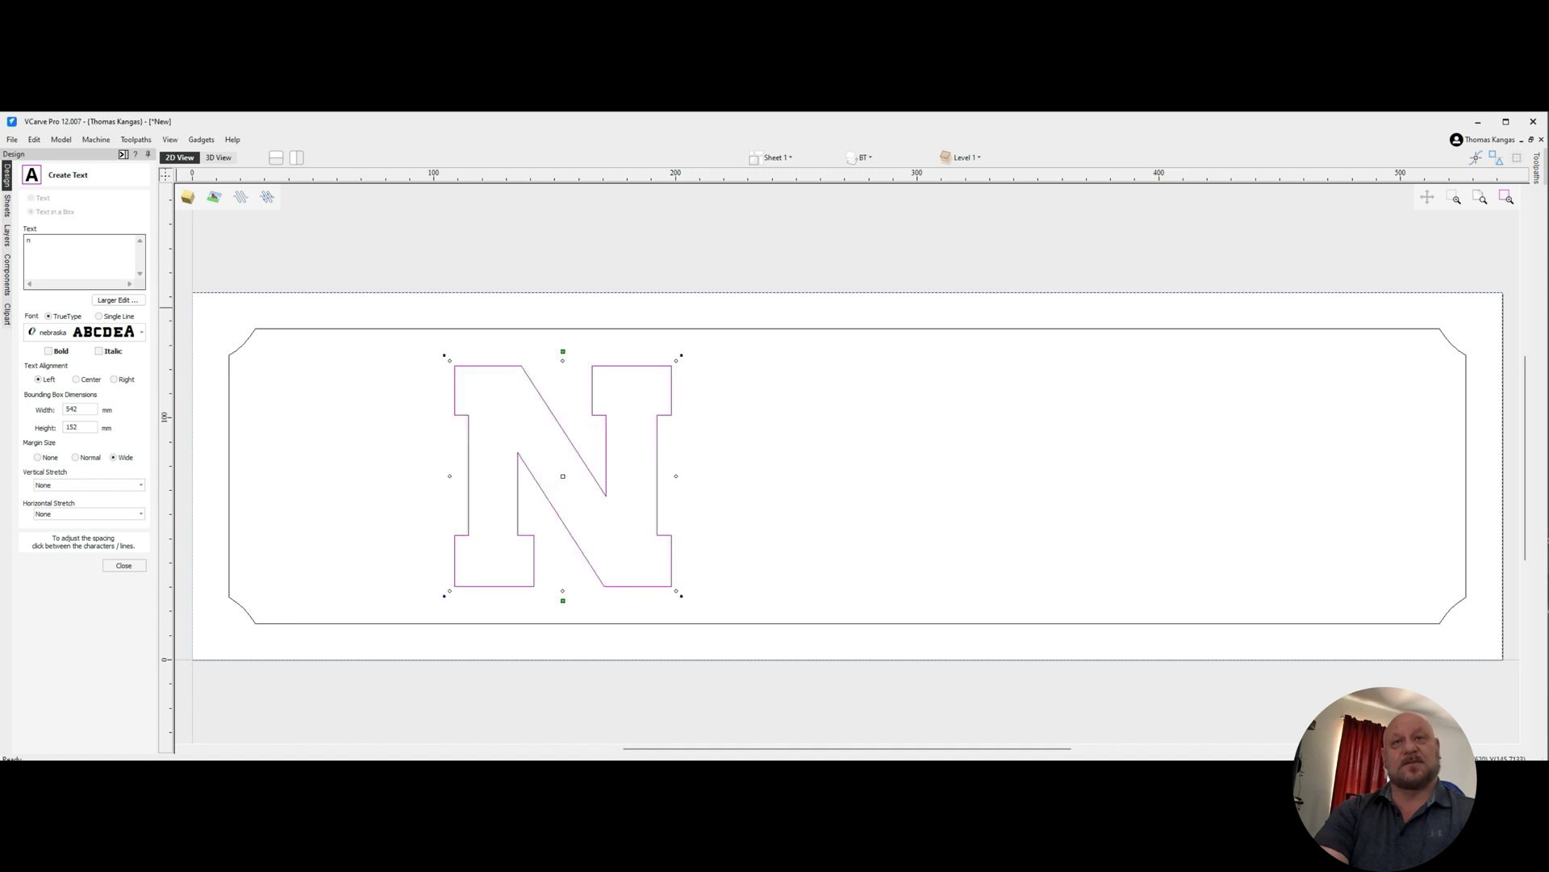
text(ebraska)
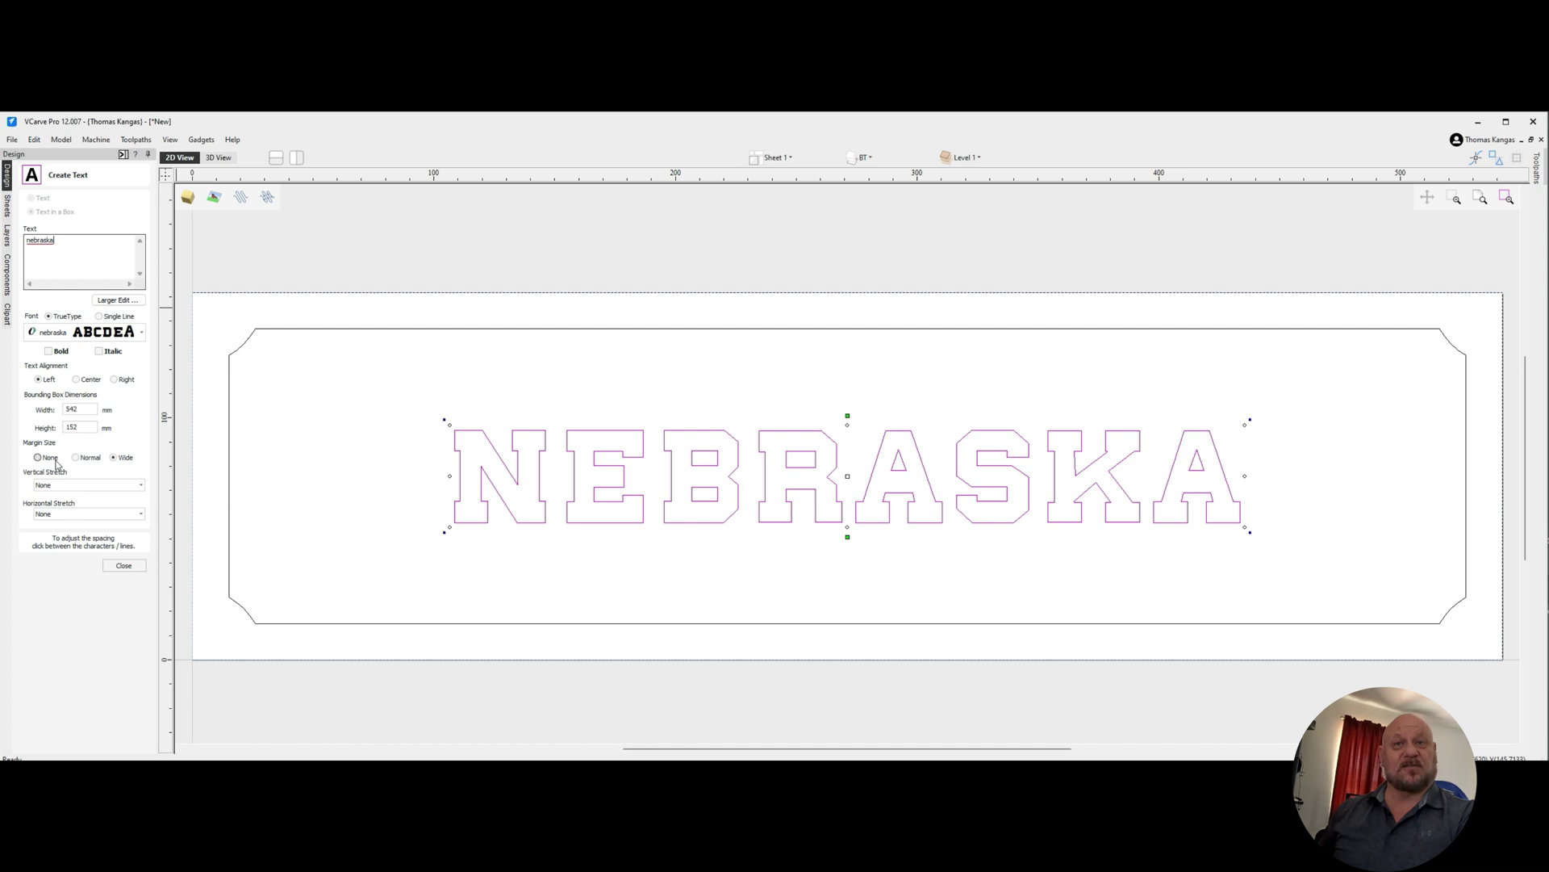
click(129, 567)
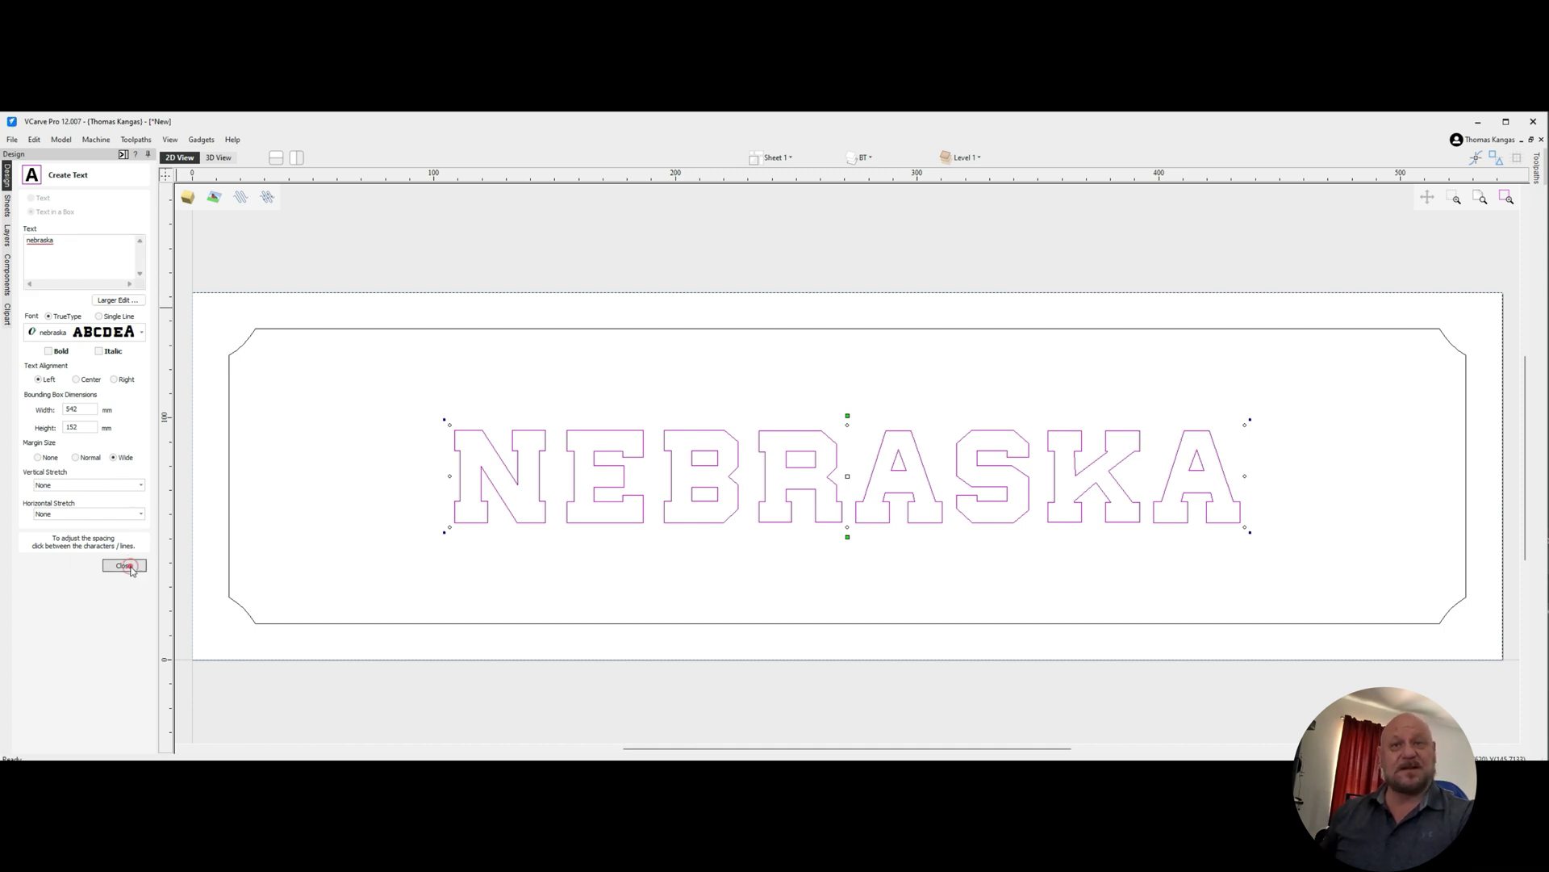
Scale NEBRASKA up twice, centring it with F9, until it nearly fills the frame.
click(472, 523)
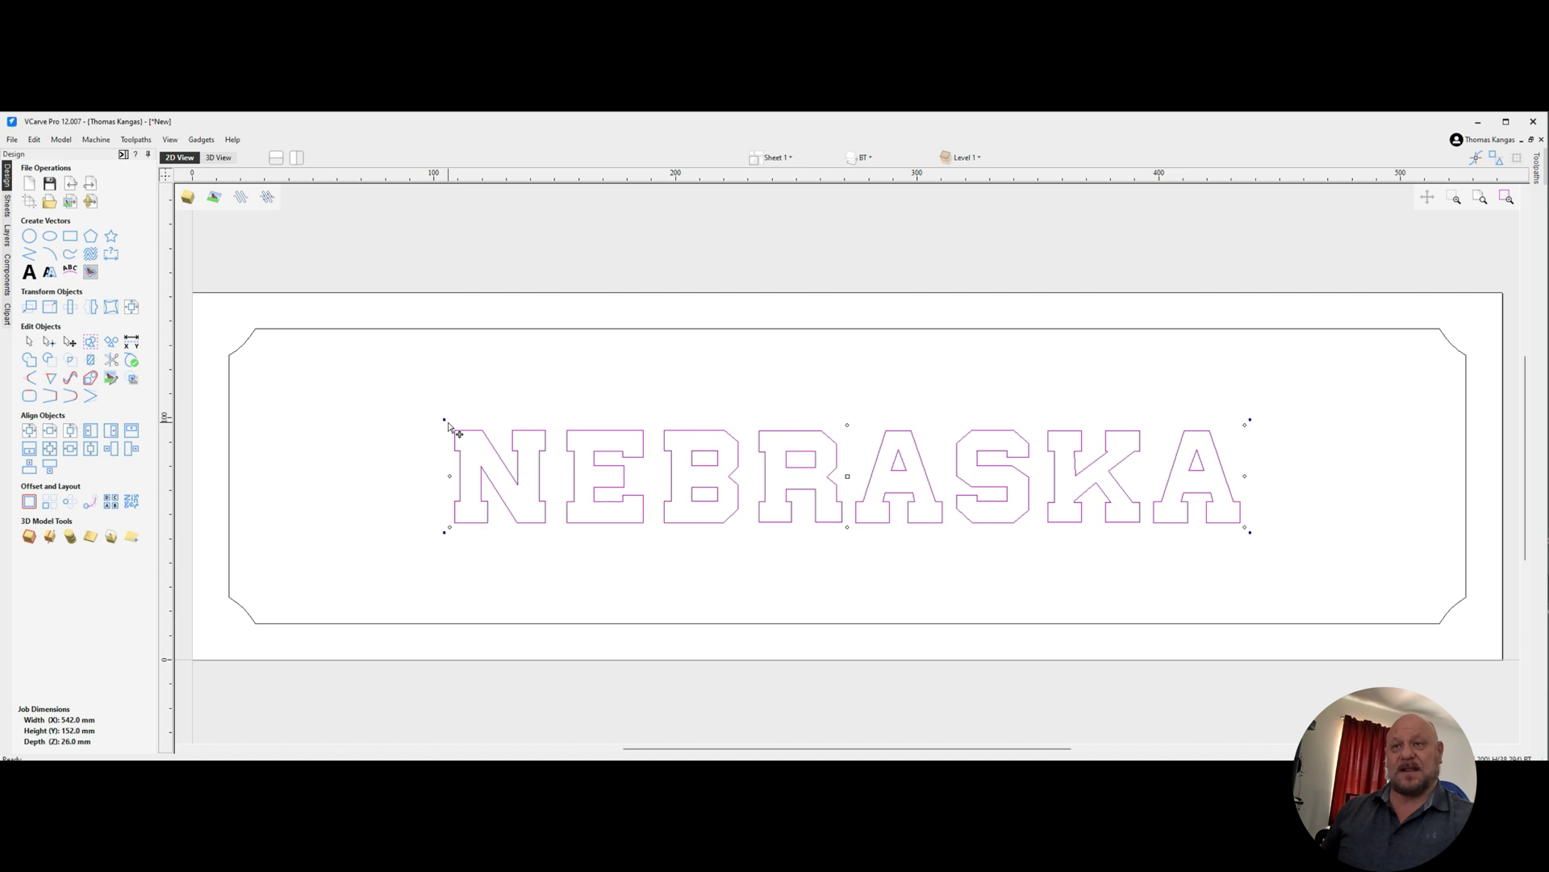
drag(444, 420, 333, 392)
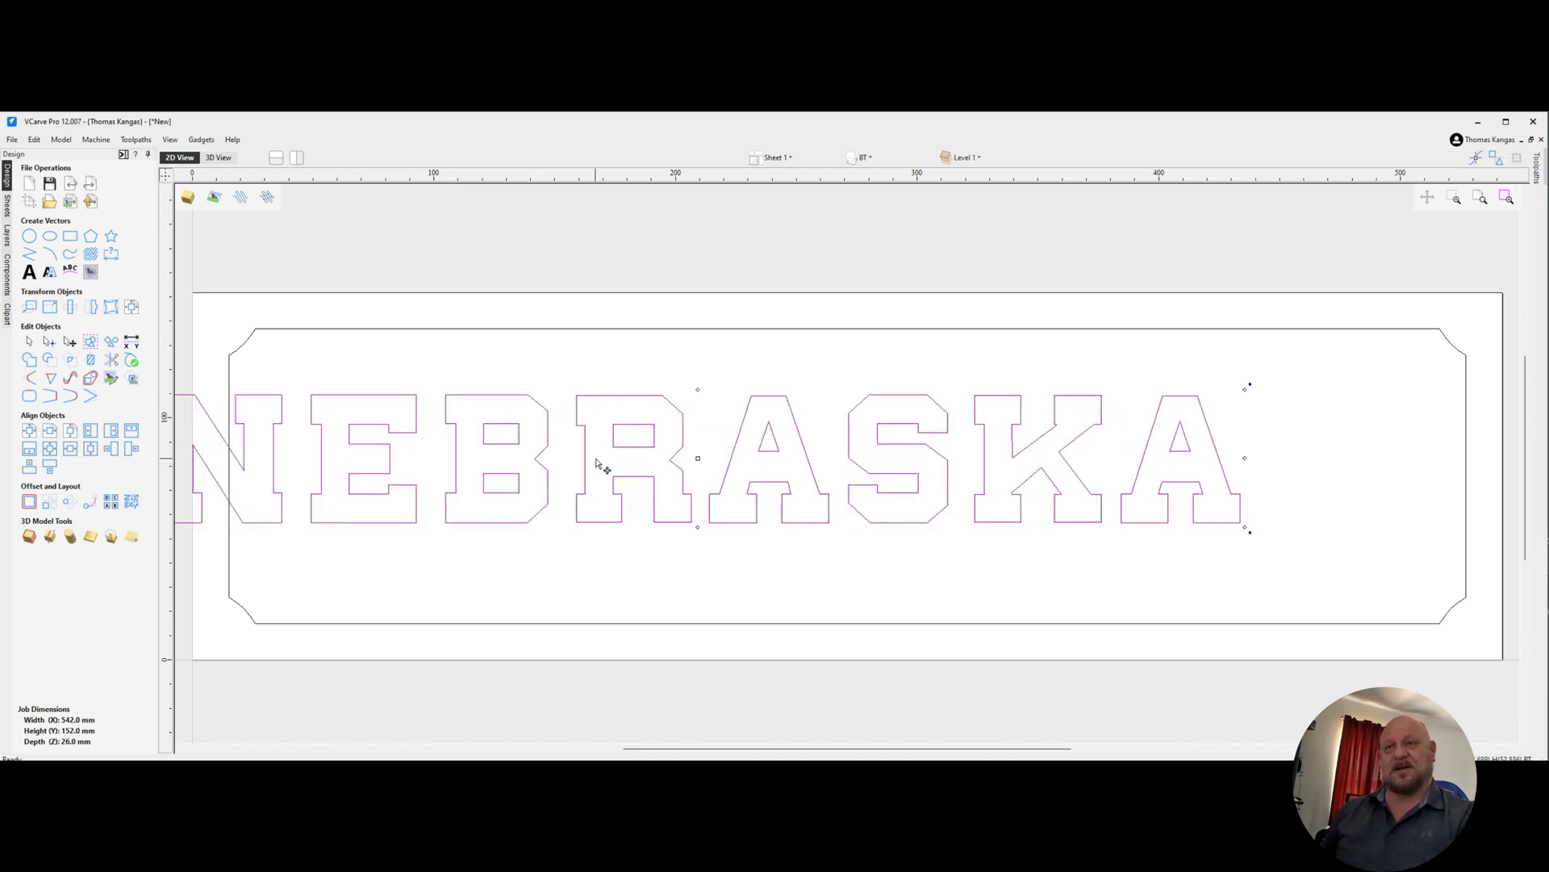
key(F9)
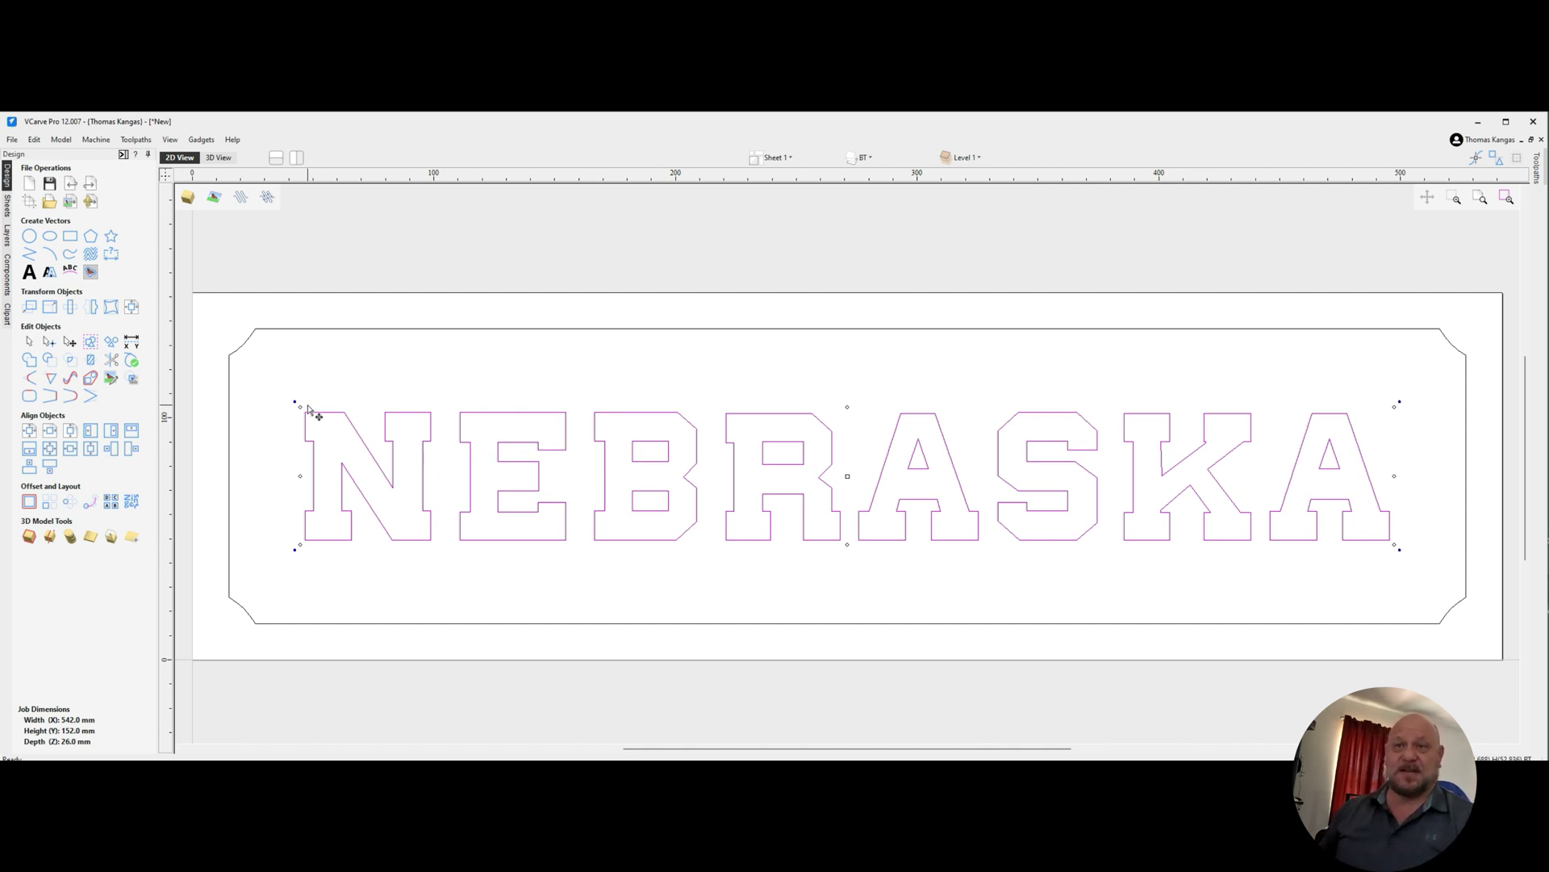
drag(295, 402, 308, 398)
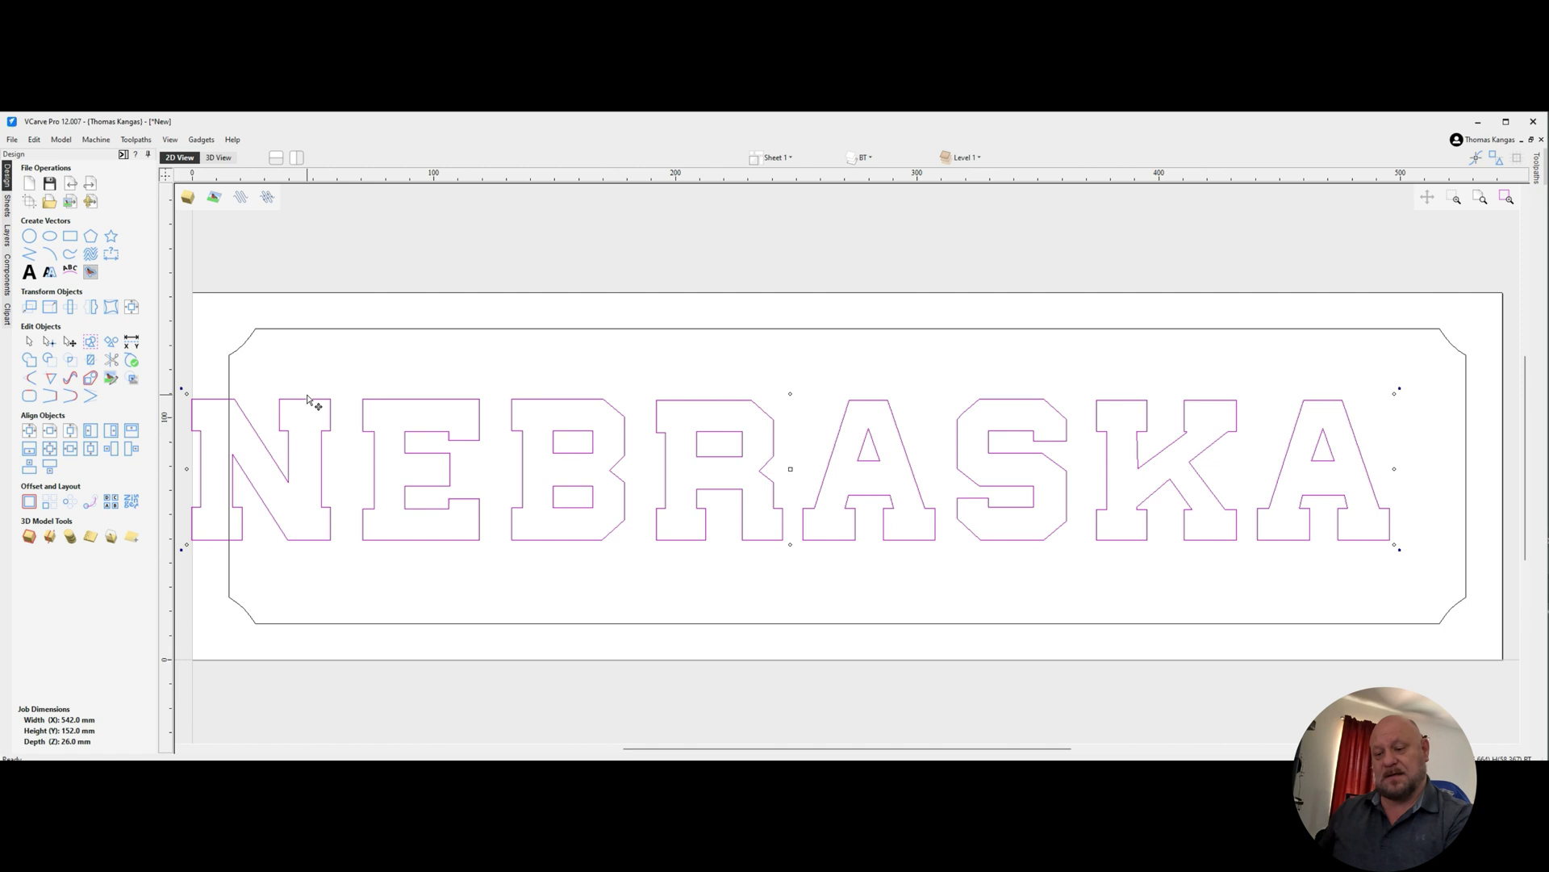
key(F9)
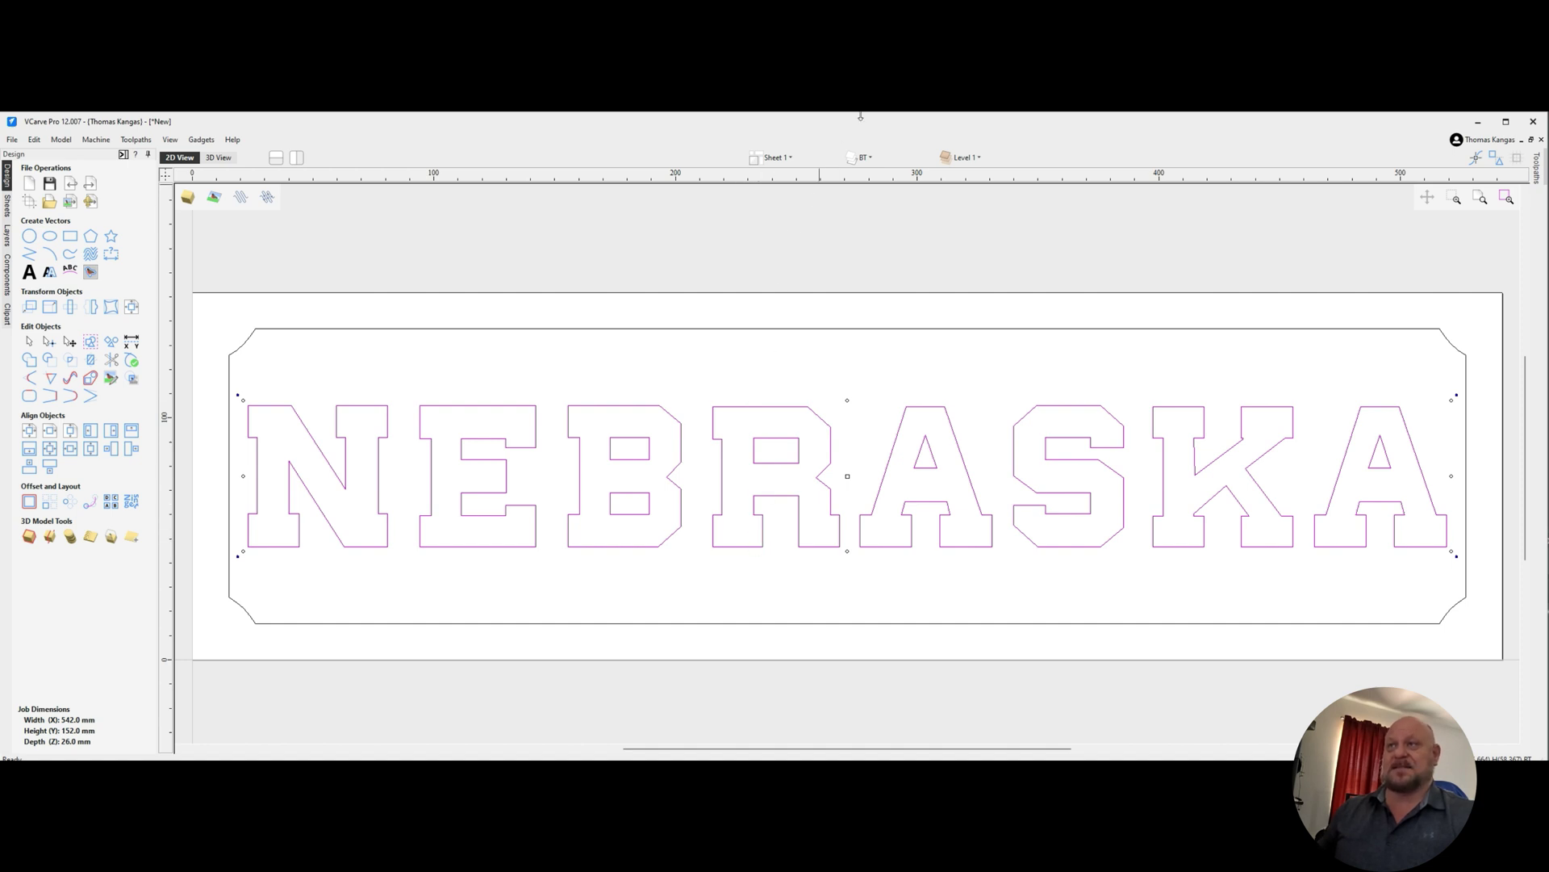
click(857, 357)
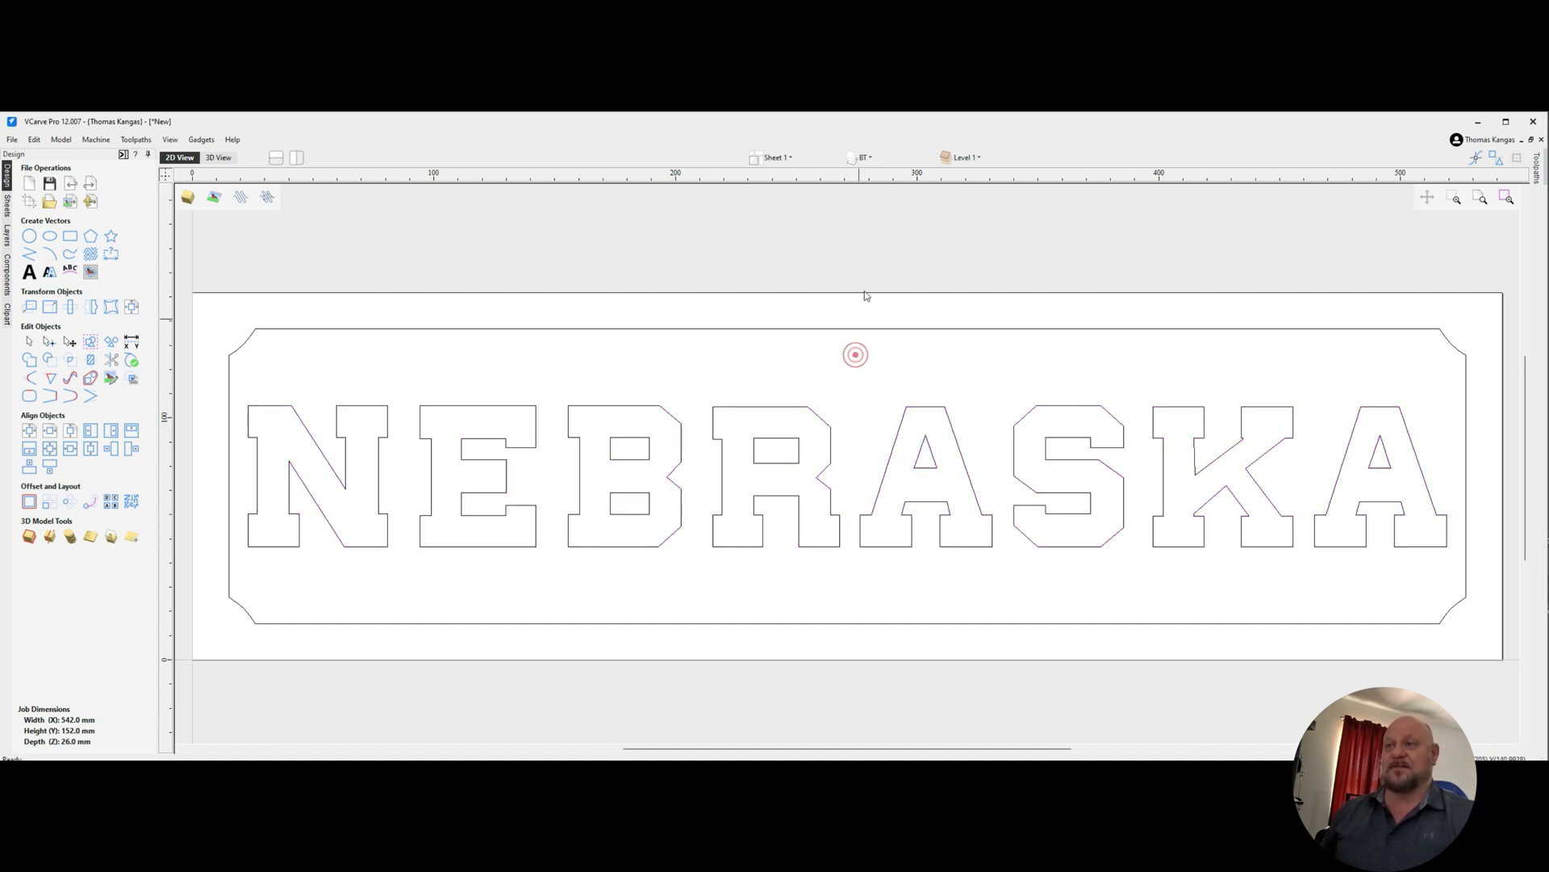
Make TT the active layer and add the text 'est. 1869'.
click(868, 157)
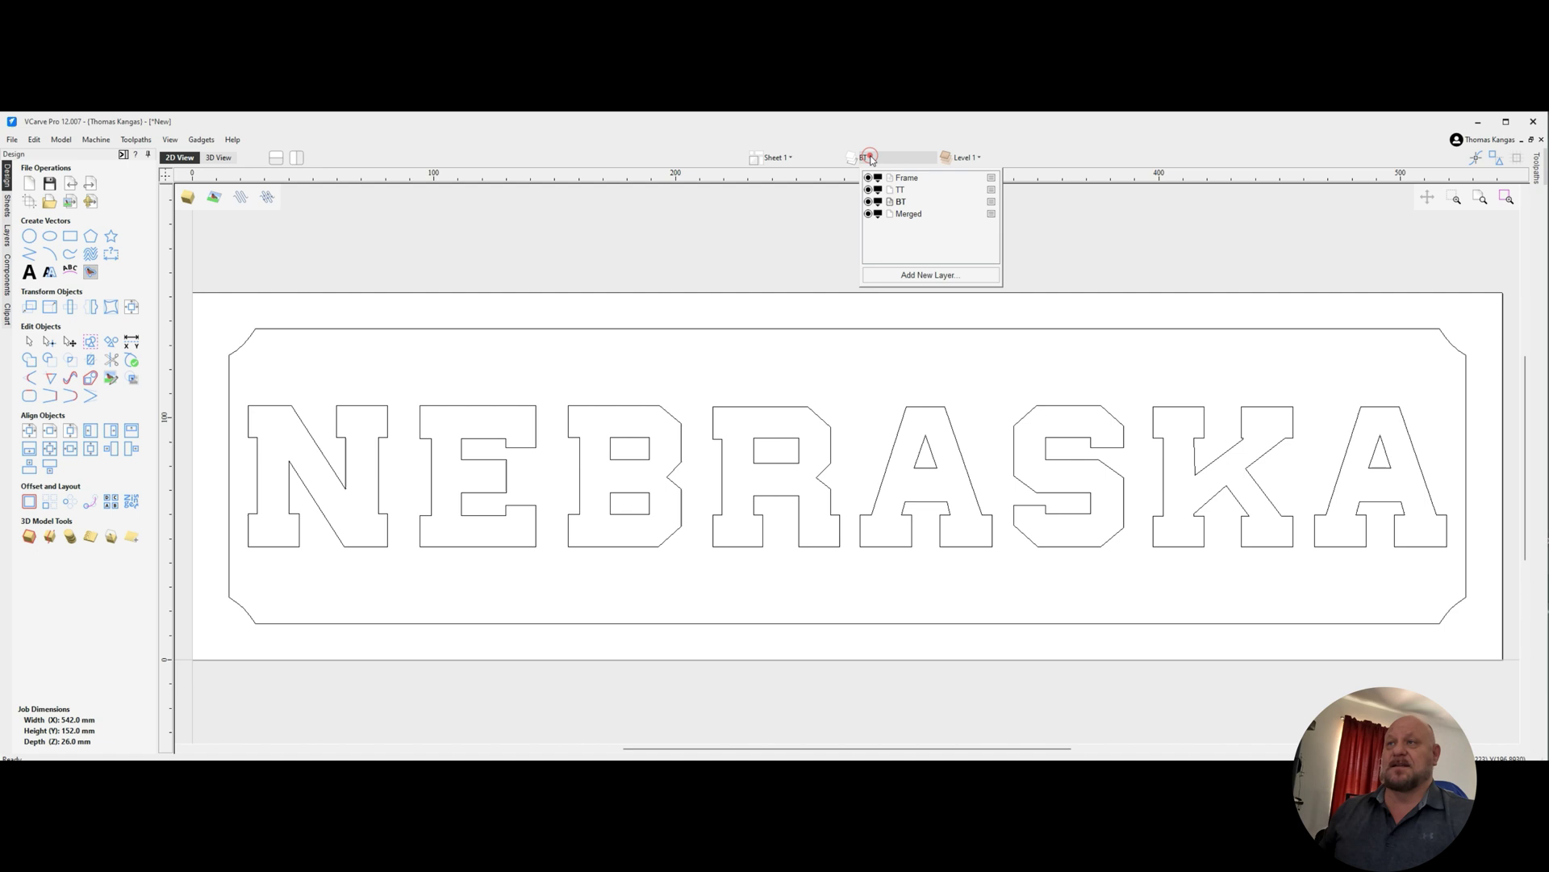
click(901, 190)
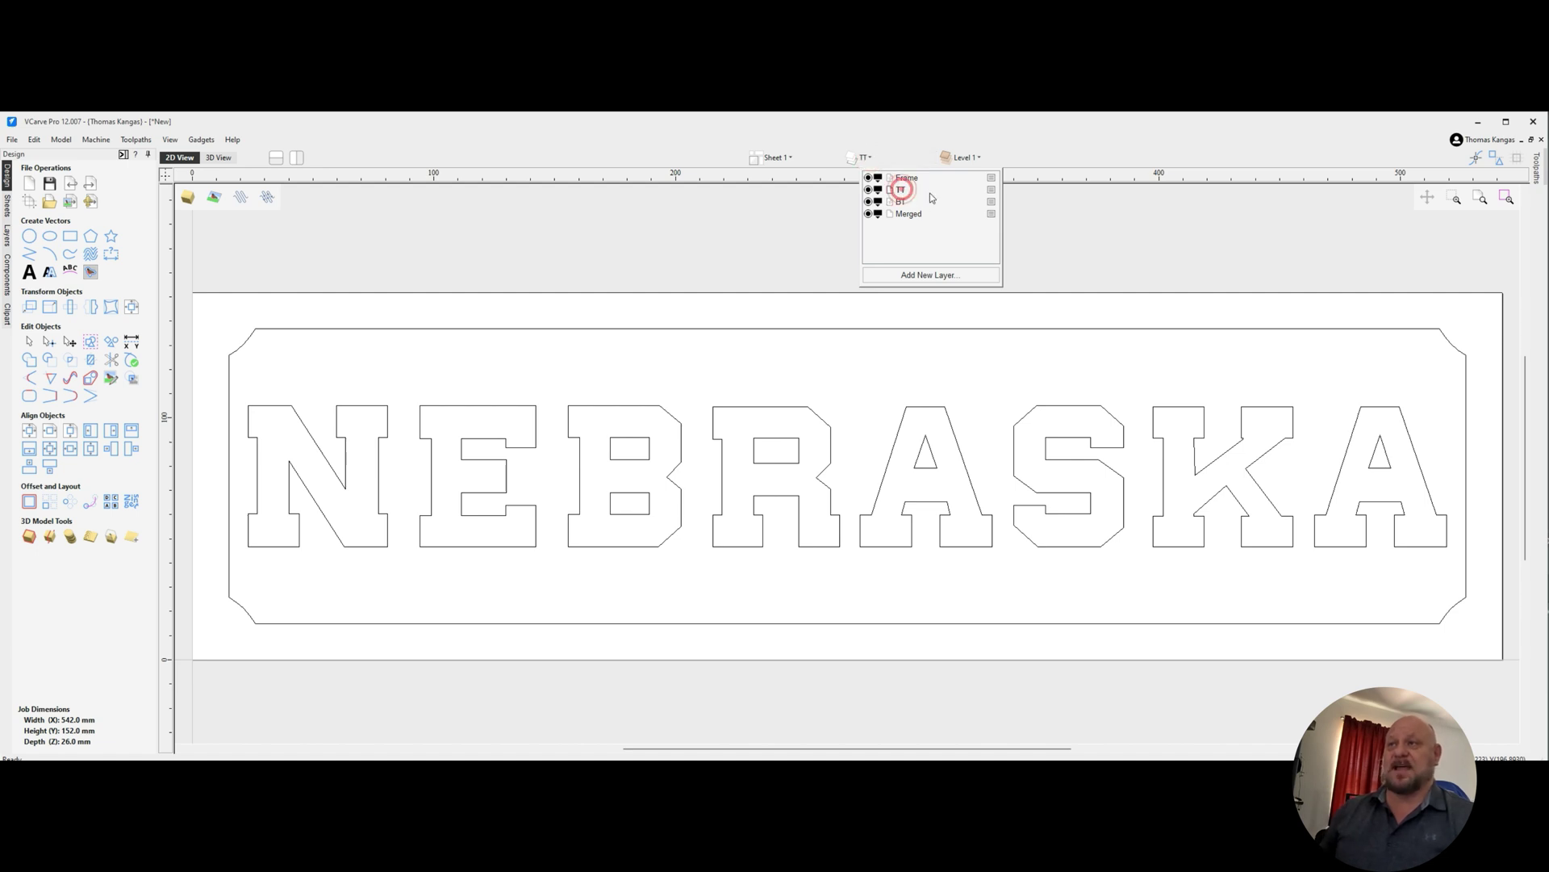
click(1091, 250)
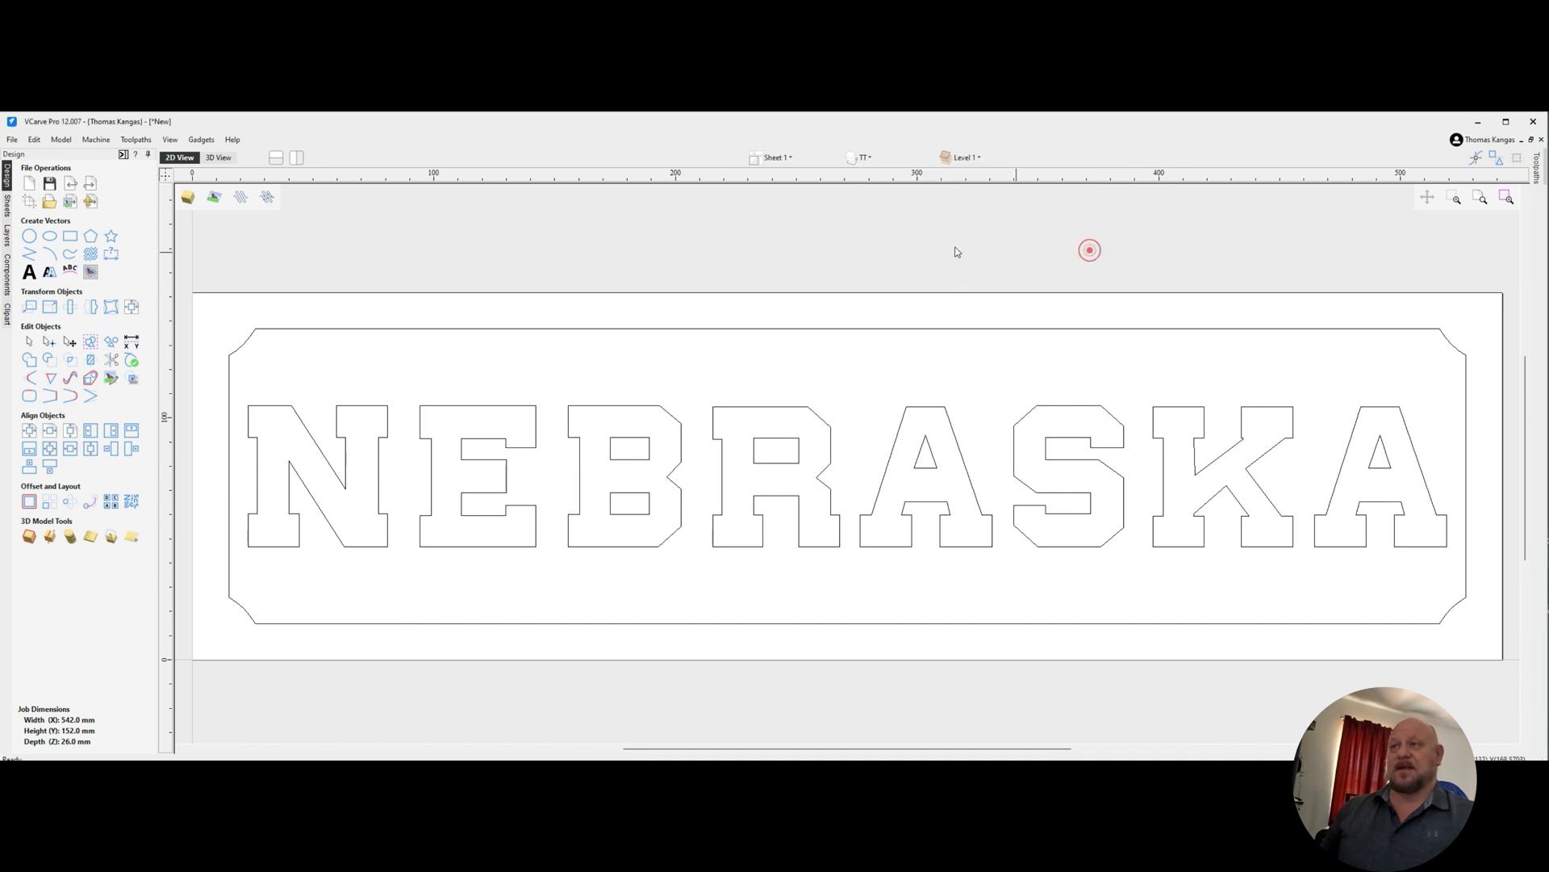
click(28, 276)
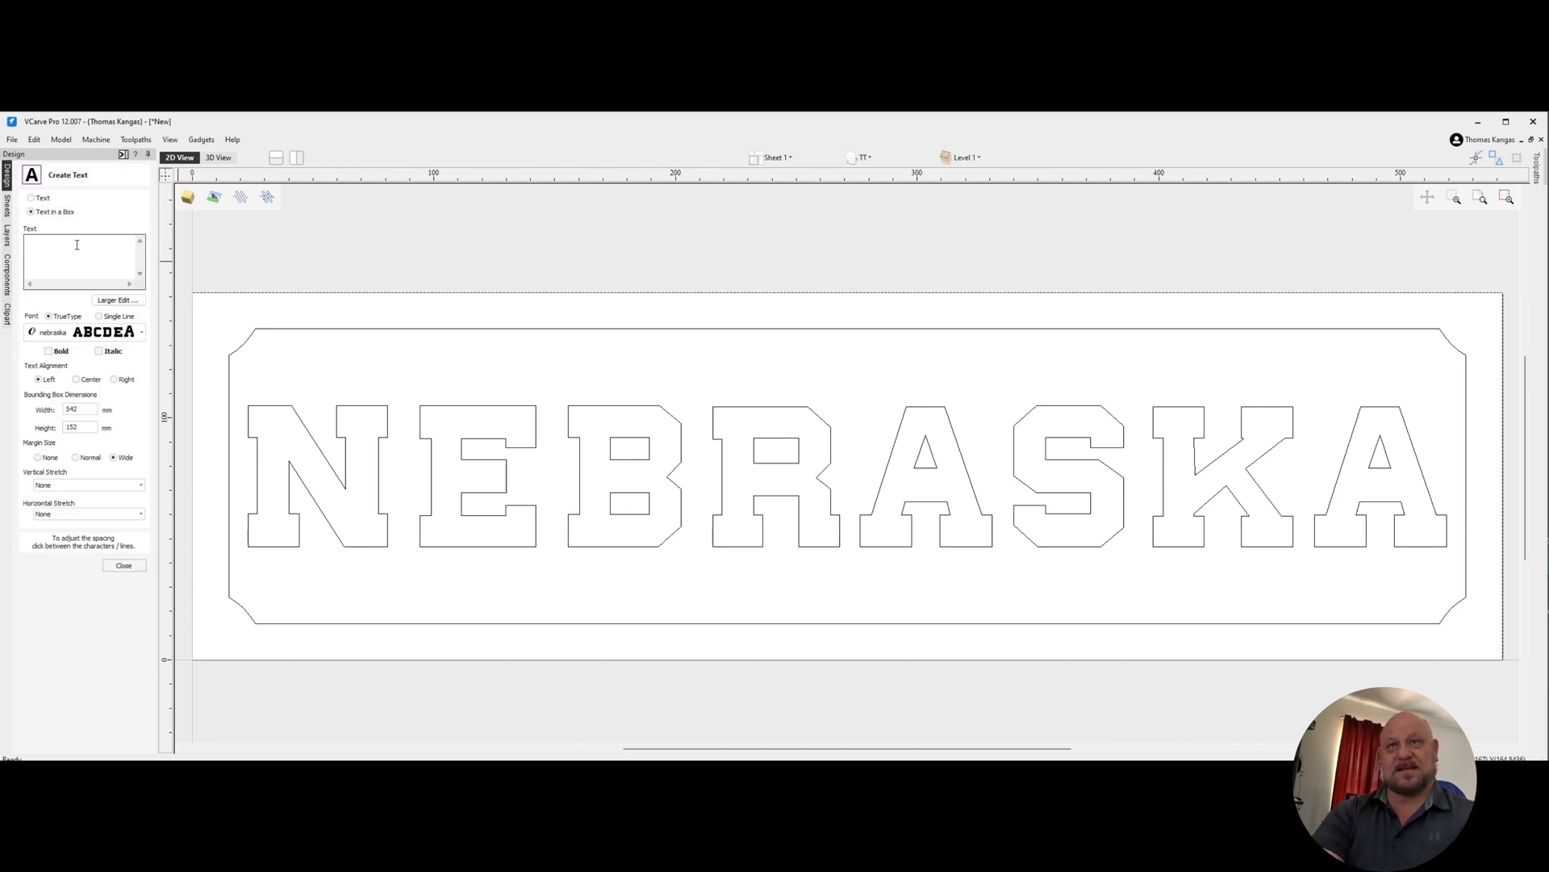
text(e)
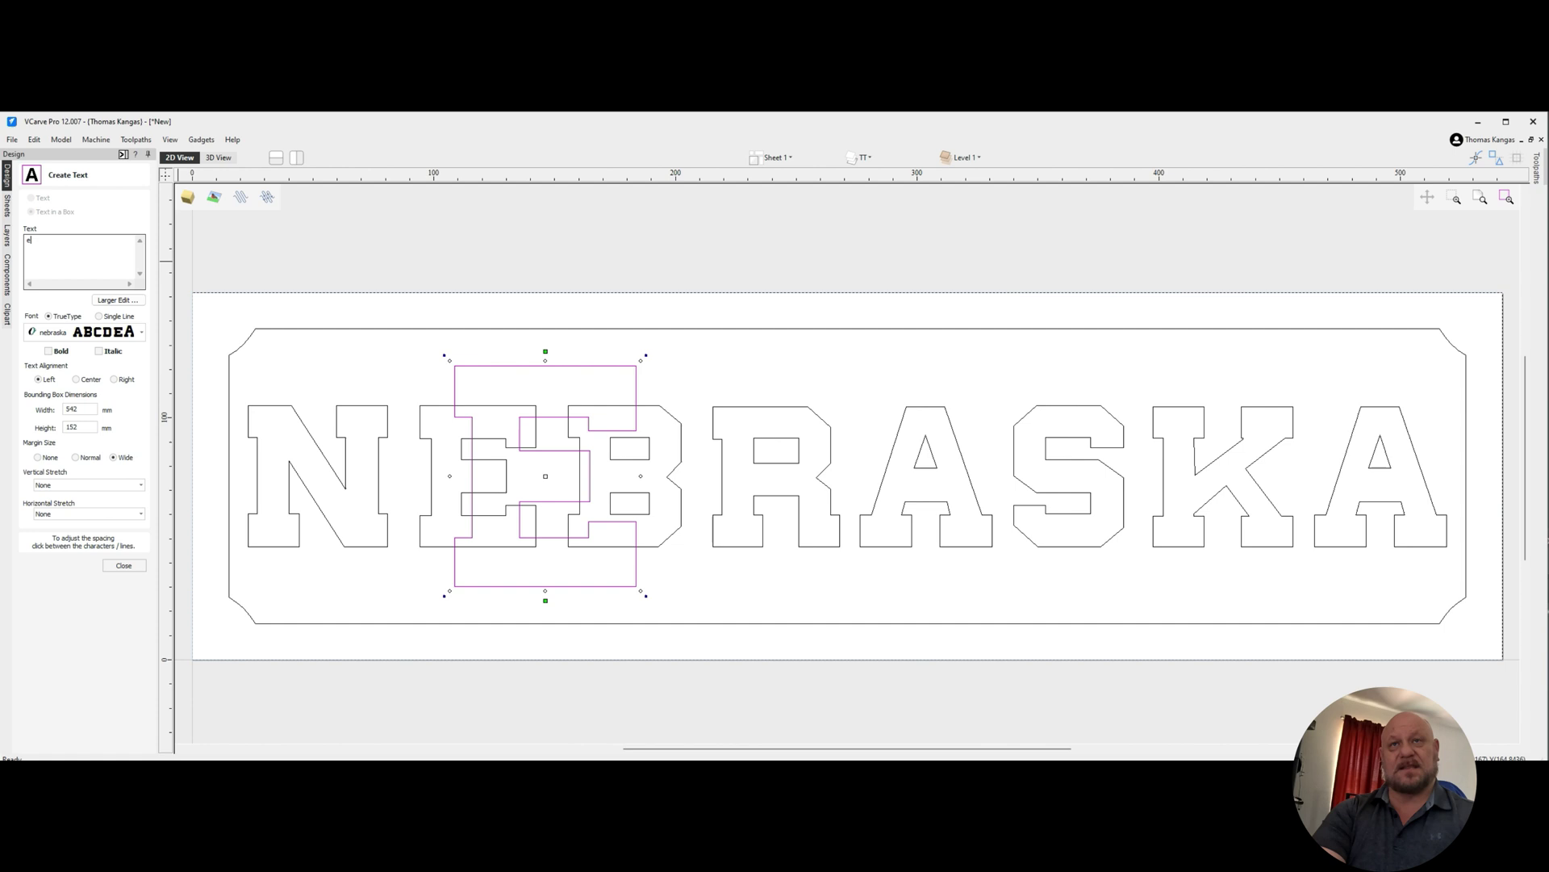
text(st.)
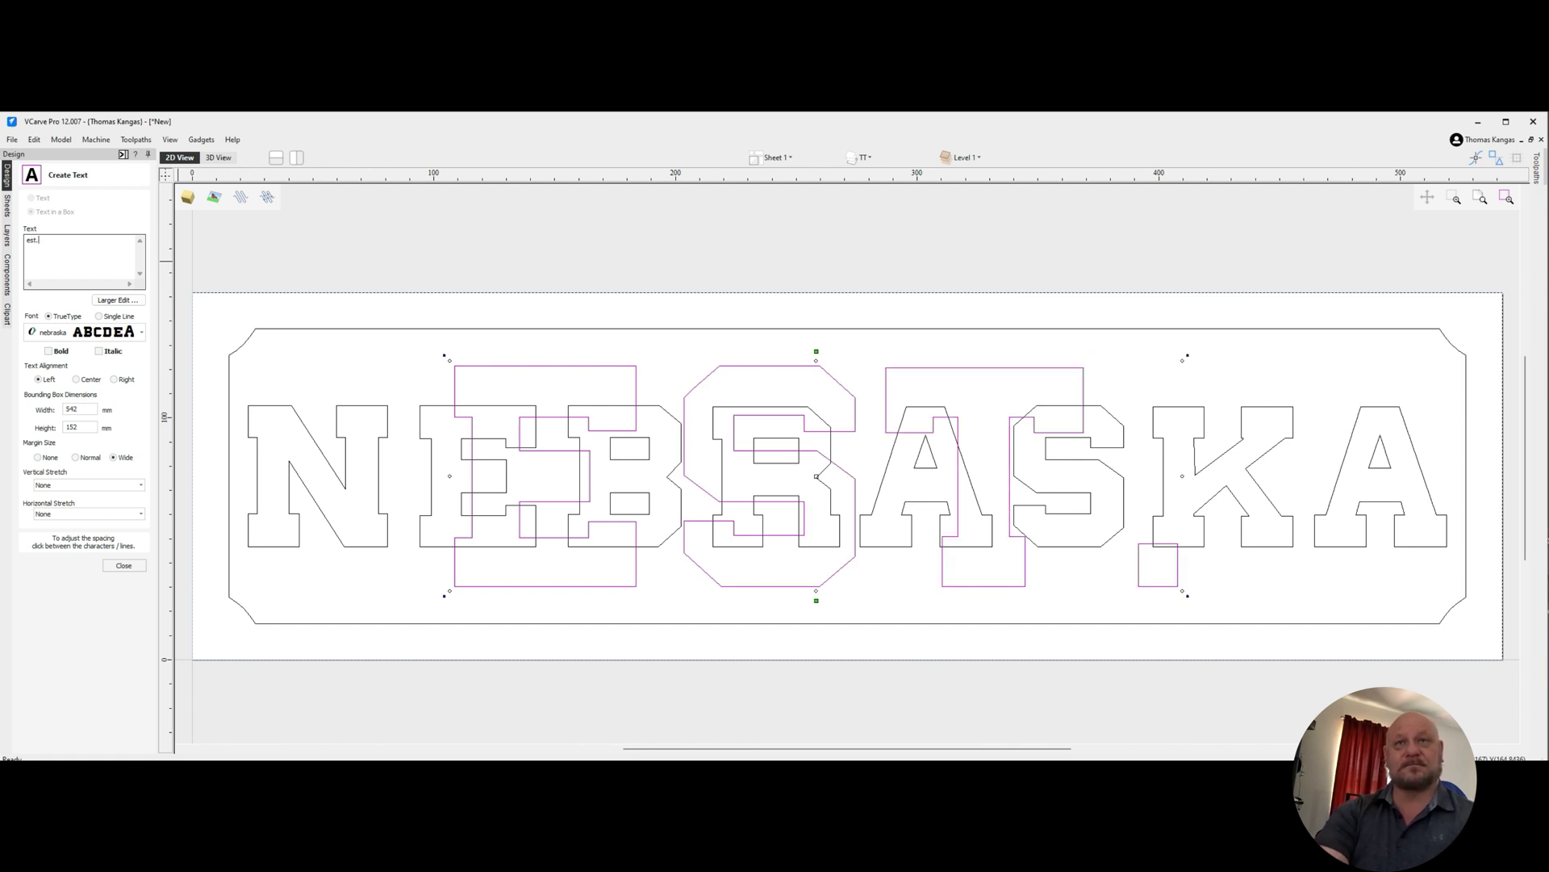
text(1869)
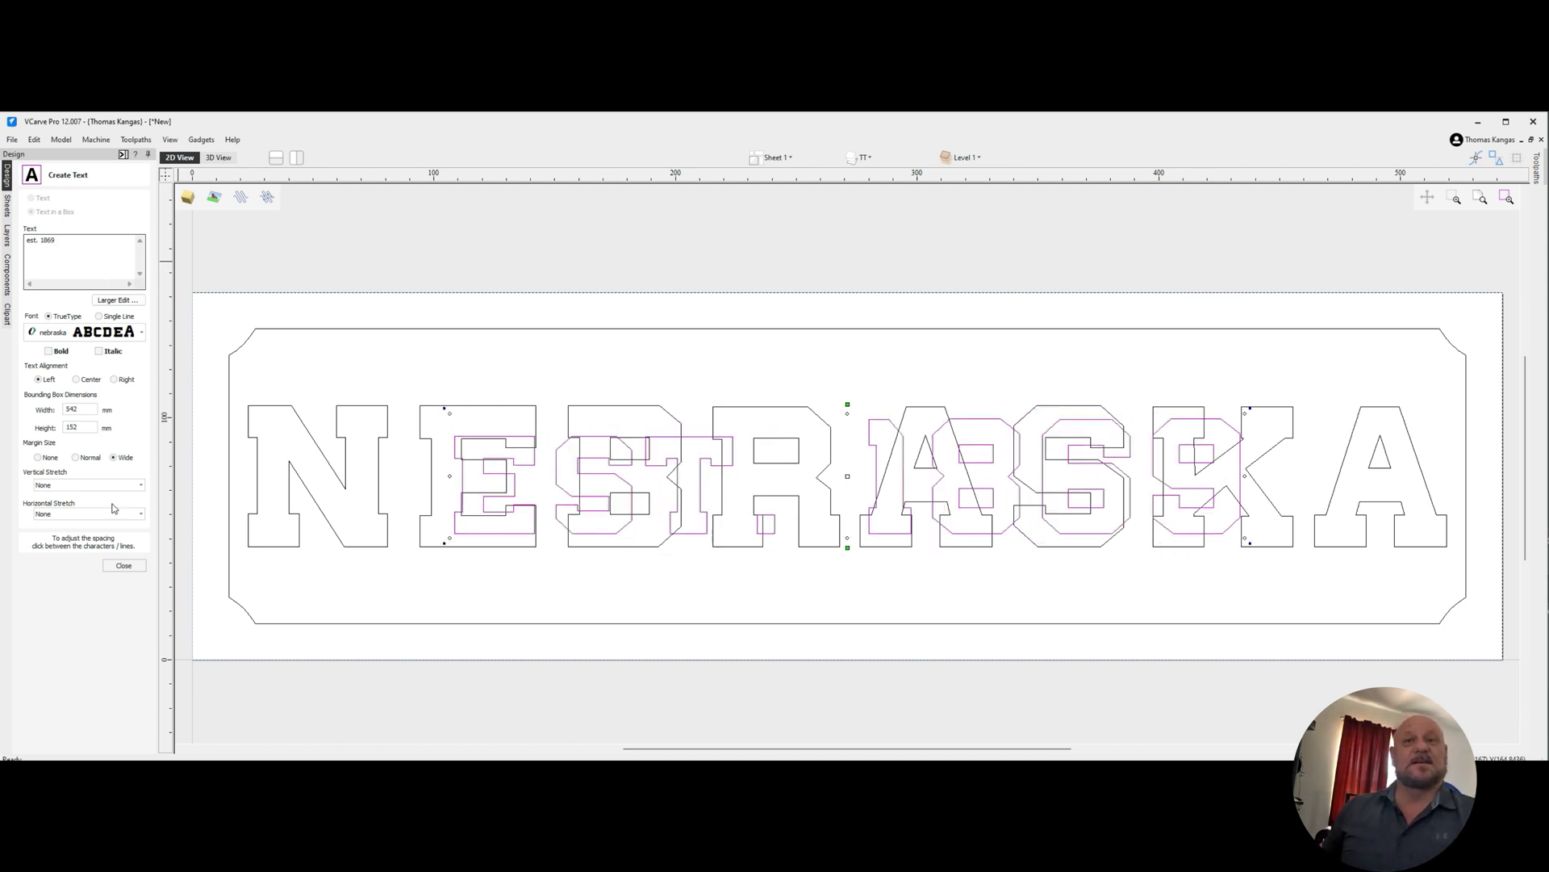
click(124, 565)
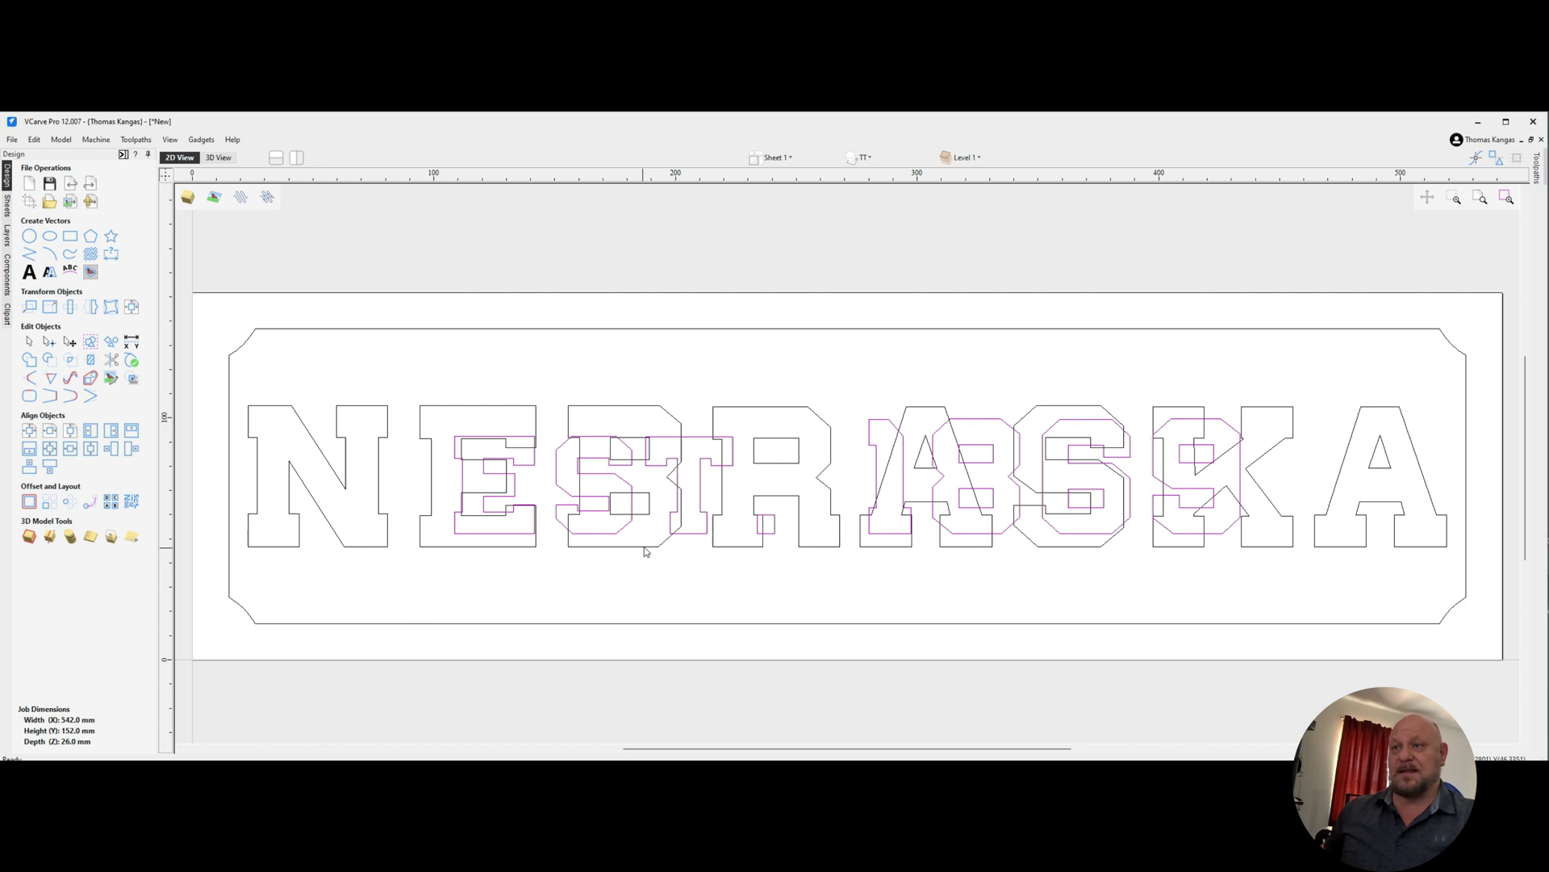
Enlarge EST. 1869, centre it with F9, and drag it down below NEBRASKA.
click(698, 533)
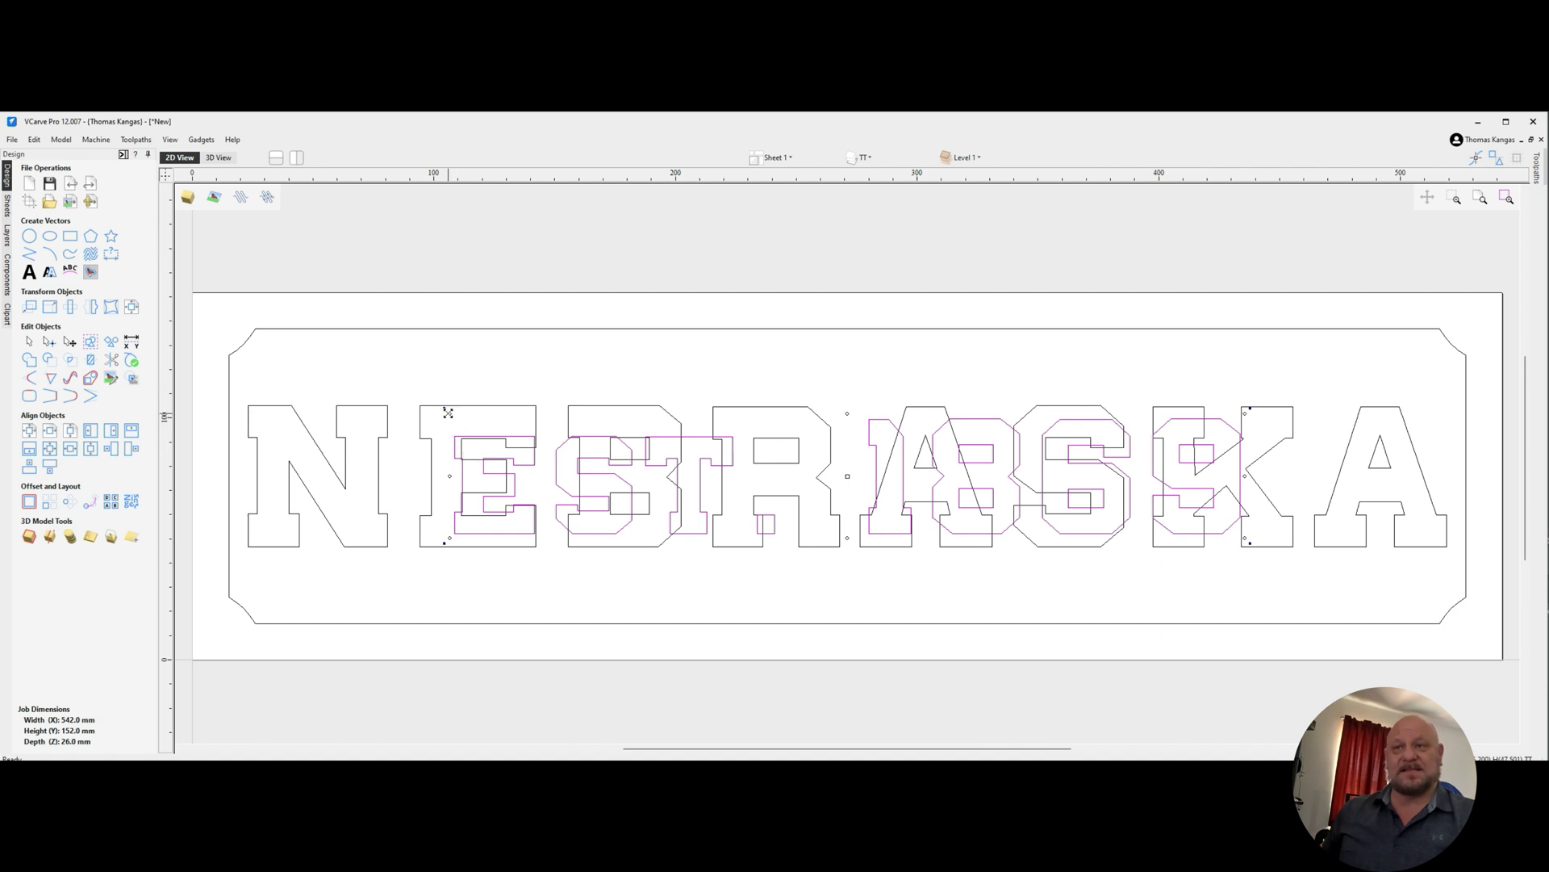
mouse_move(447, 413)
mouse_down()
mouse_move(410, 396)
mouse_move(426, 401)
mouse_up()
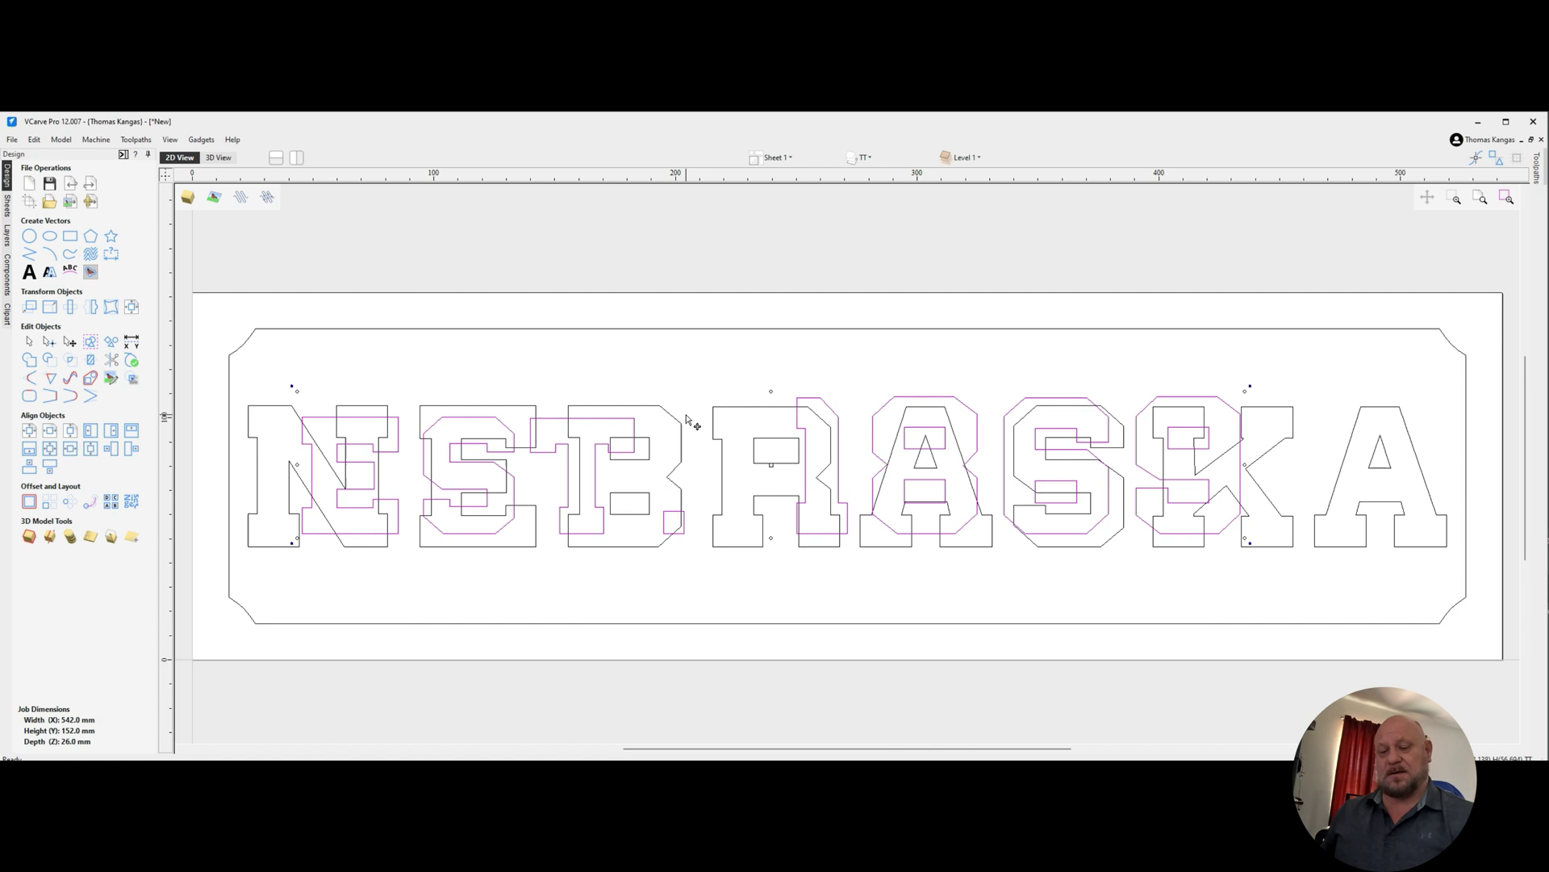
key(F9)
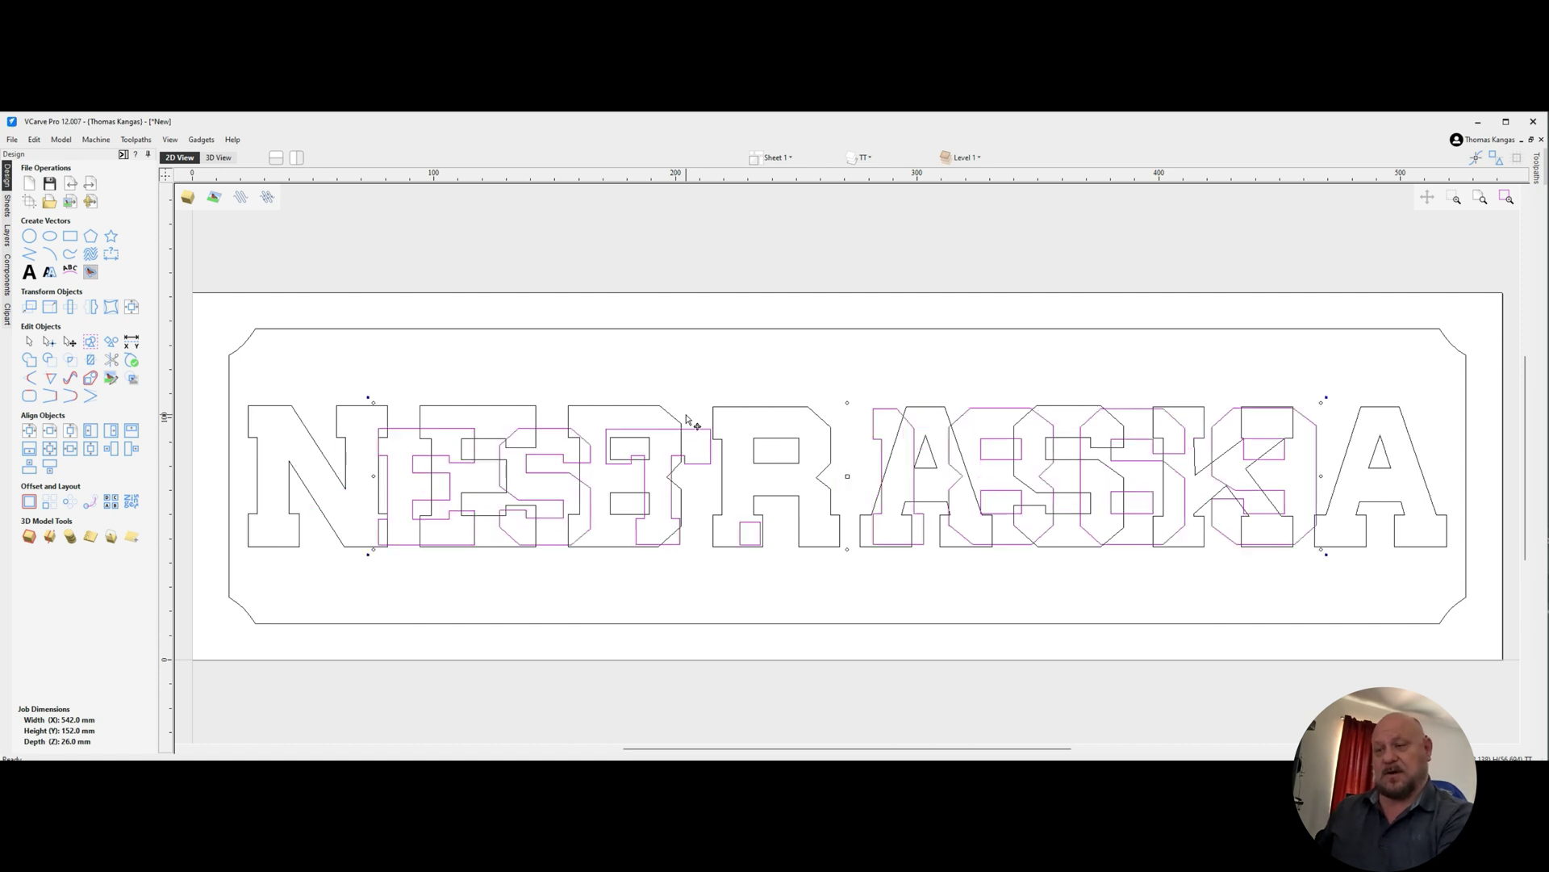
click(849, 475)
drag(847, 474, 848, 543)
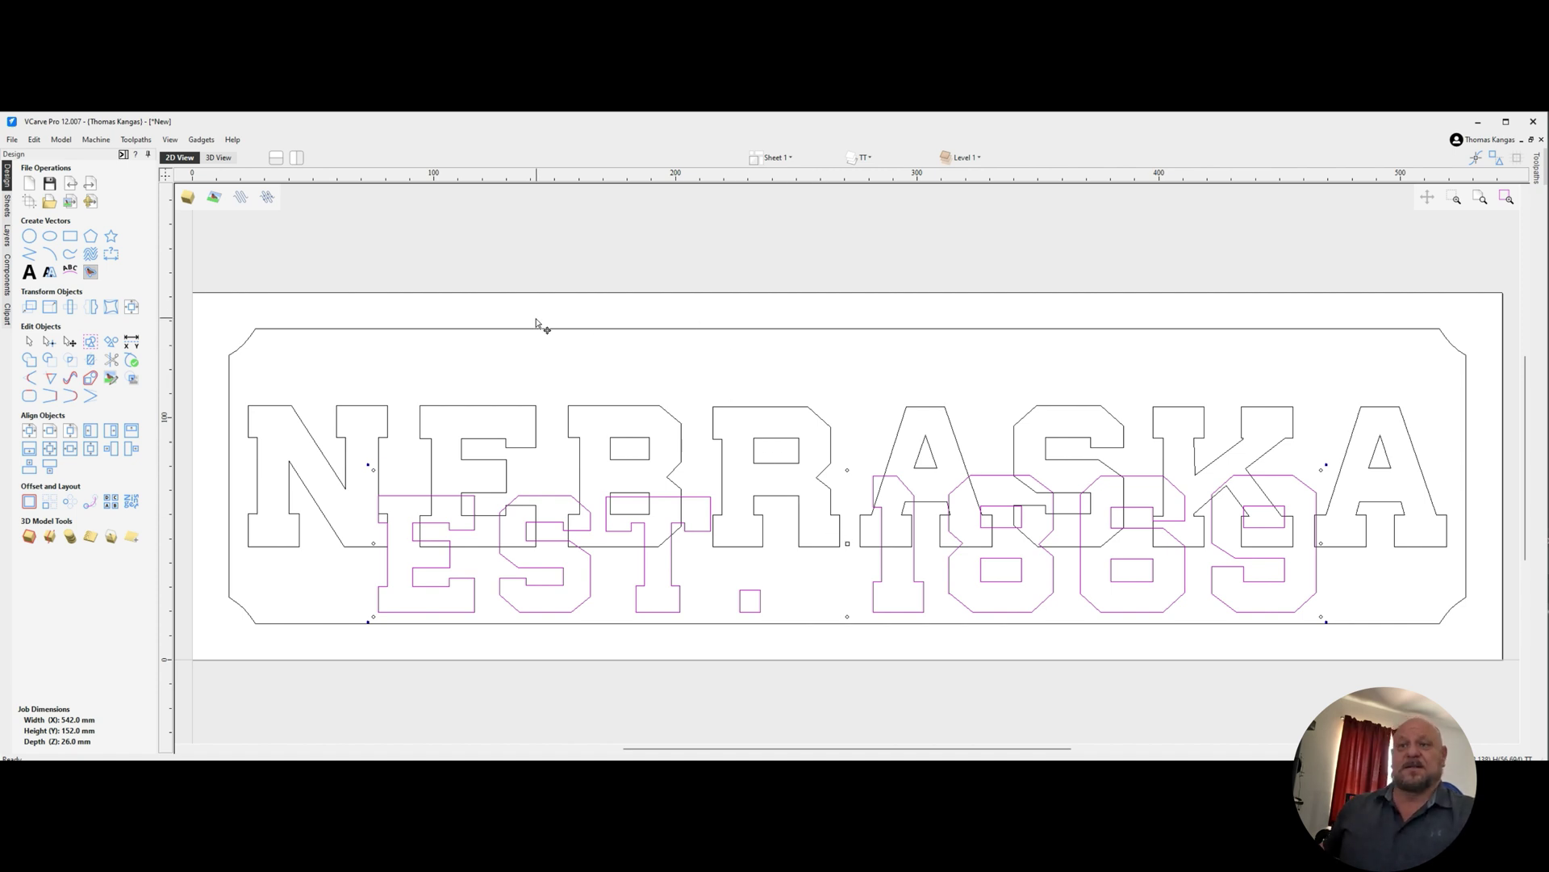
Select both NEBRASKA and EST. 1869 and copy them to the Merged layer.
click(665, 357)
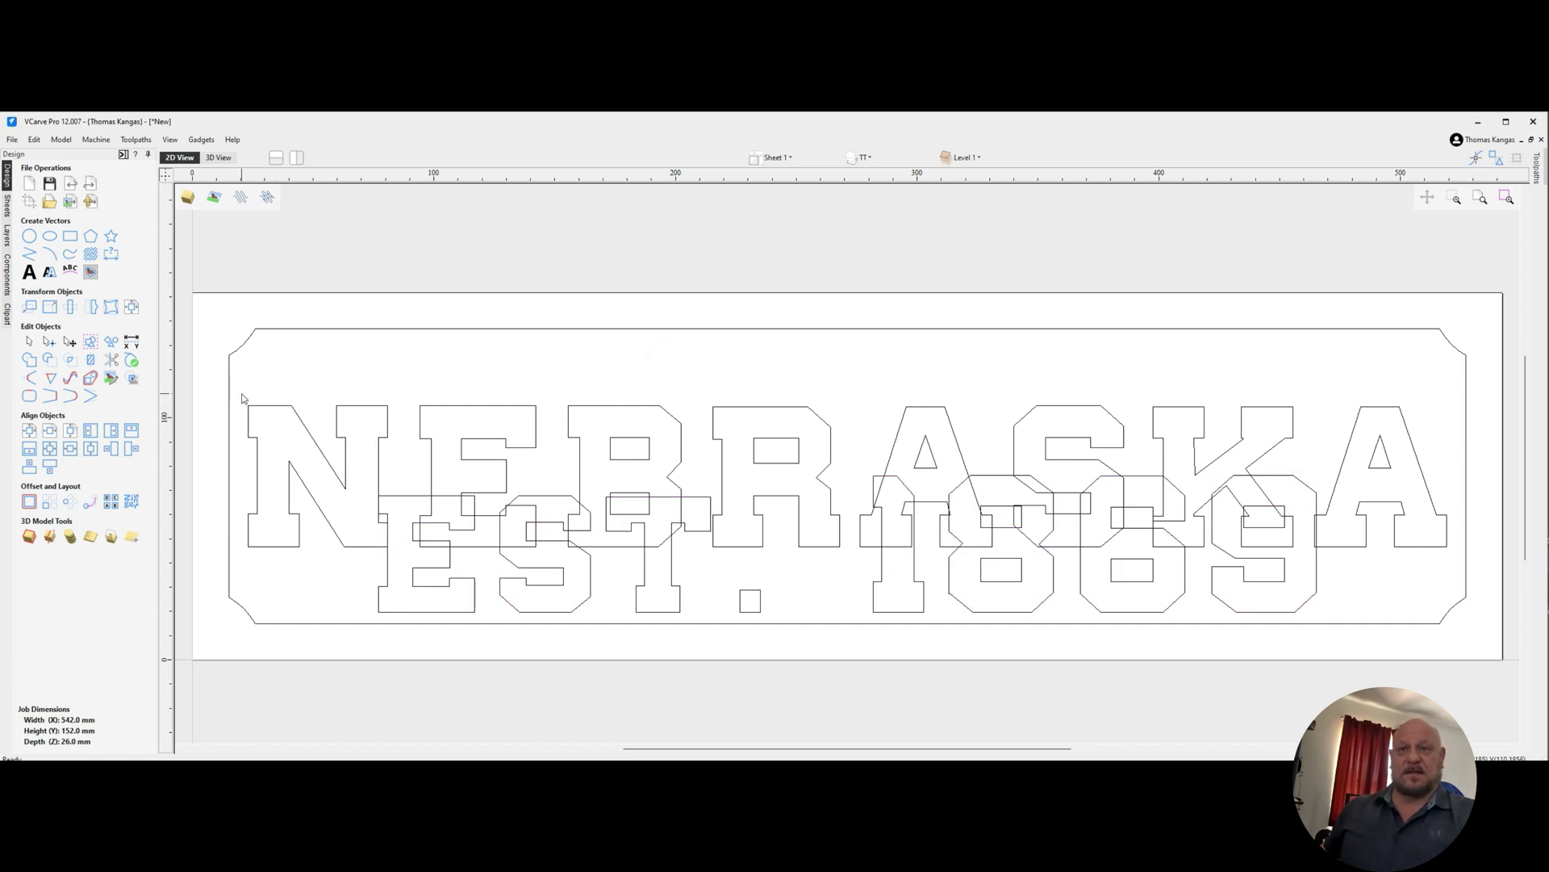
drag(241, 385, 1453, 611)
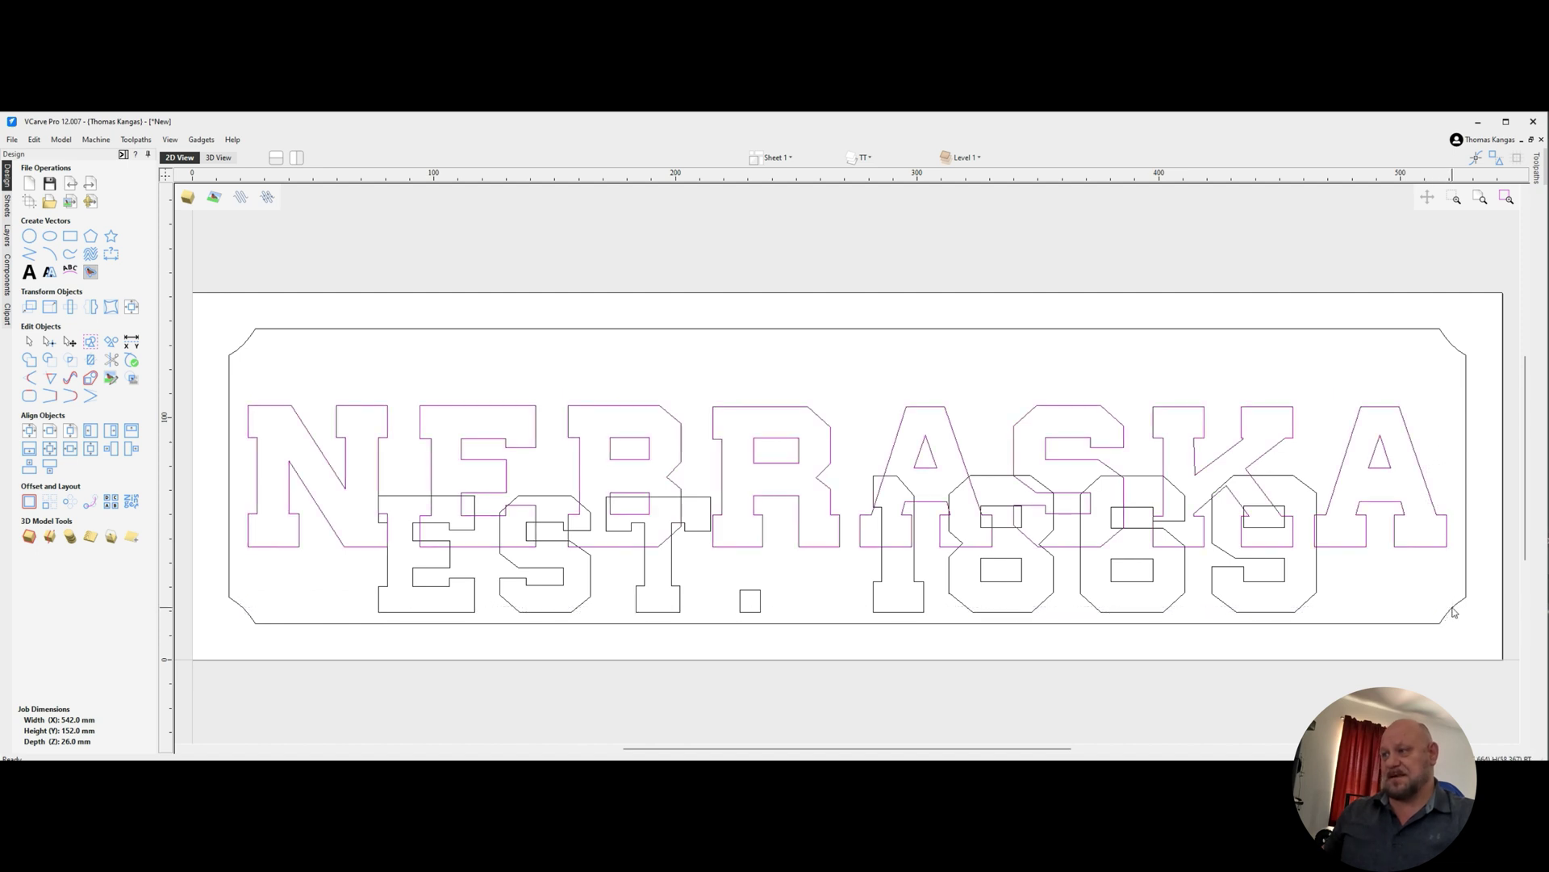
shift+click(1314, 595)
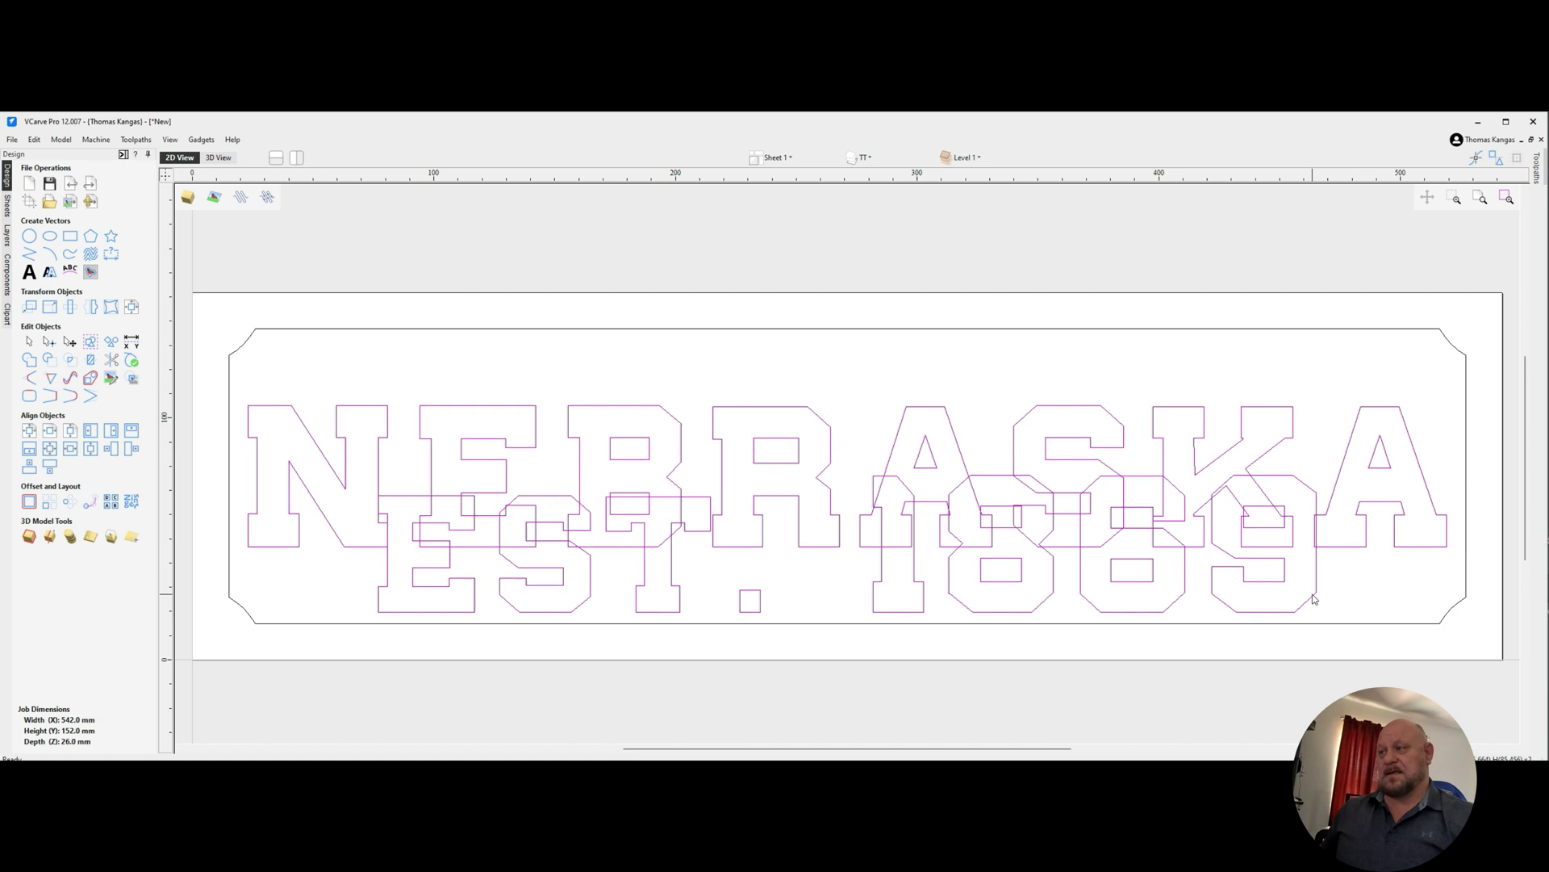
right_click(1314, 597)
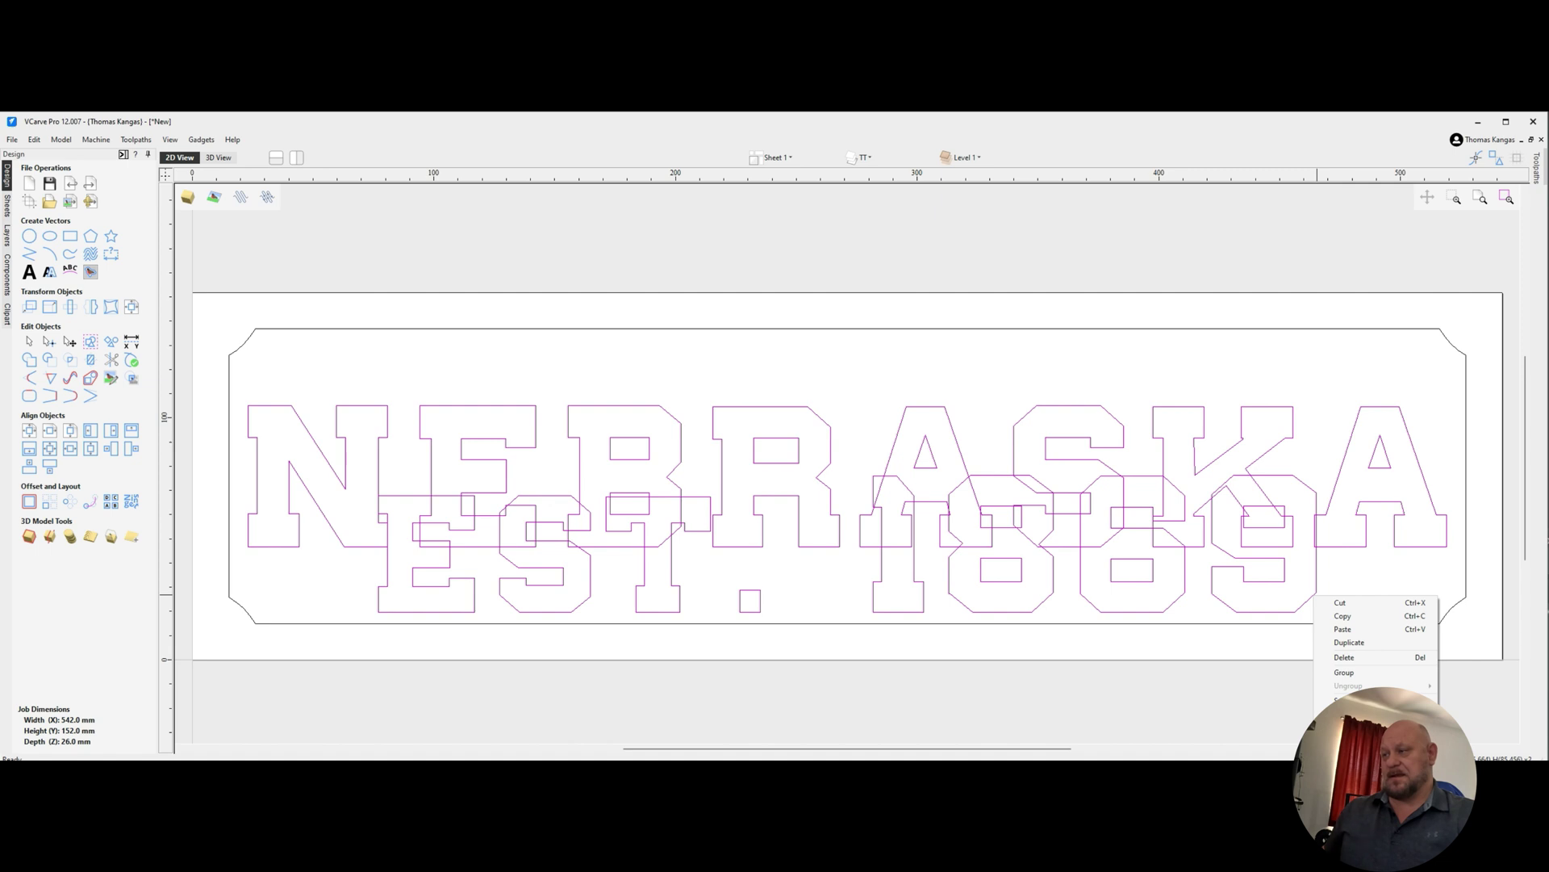
click(1499, 704)
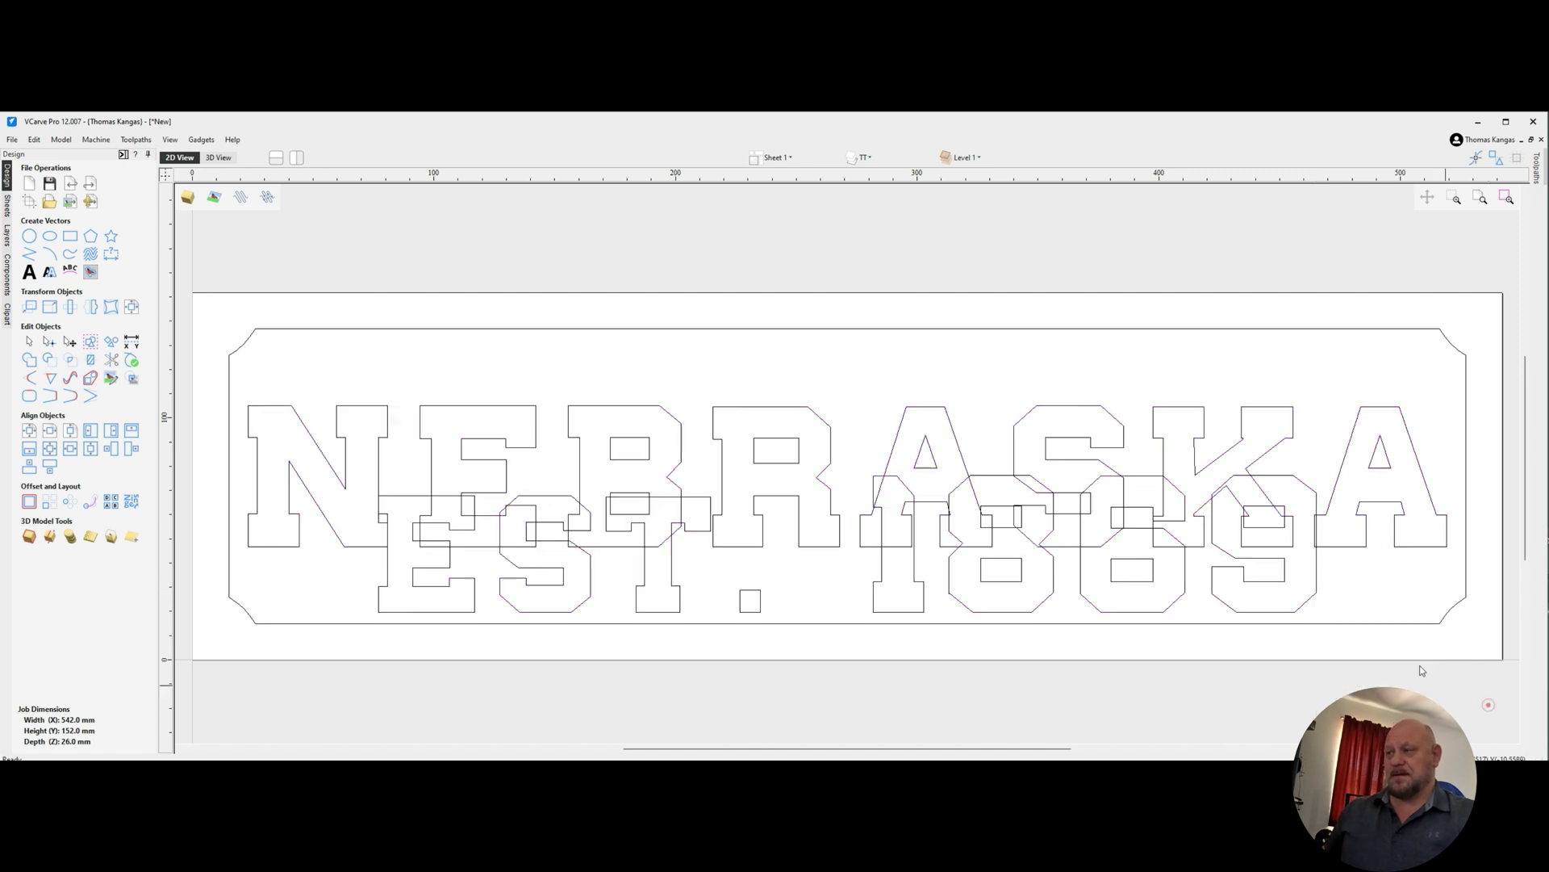
click(1162, 406)
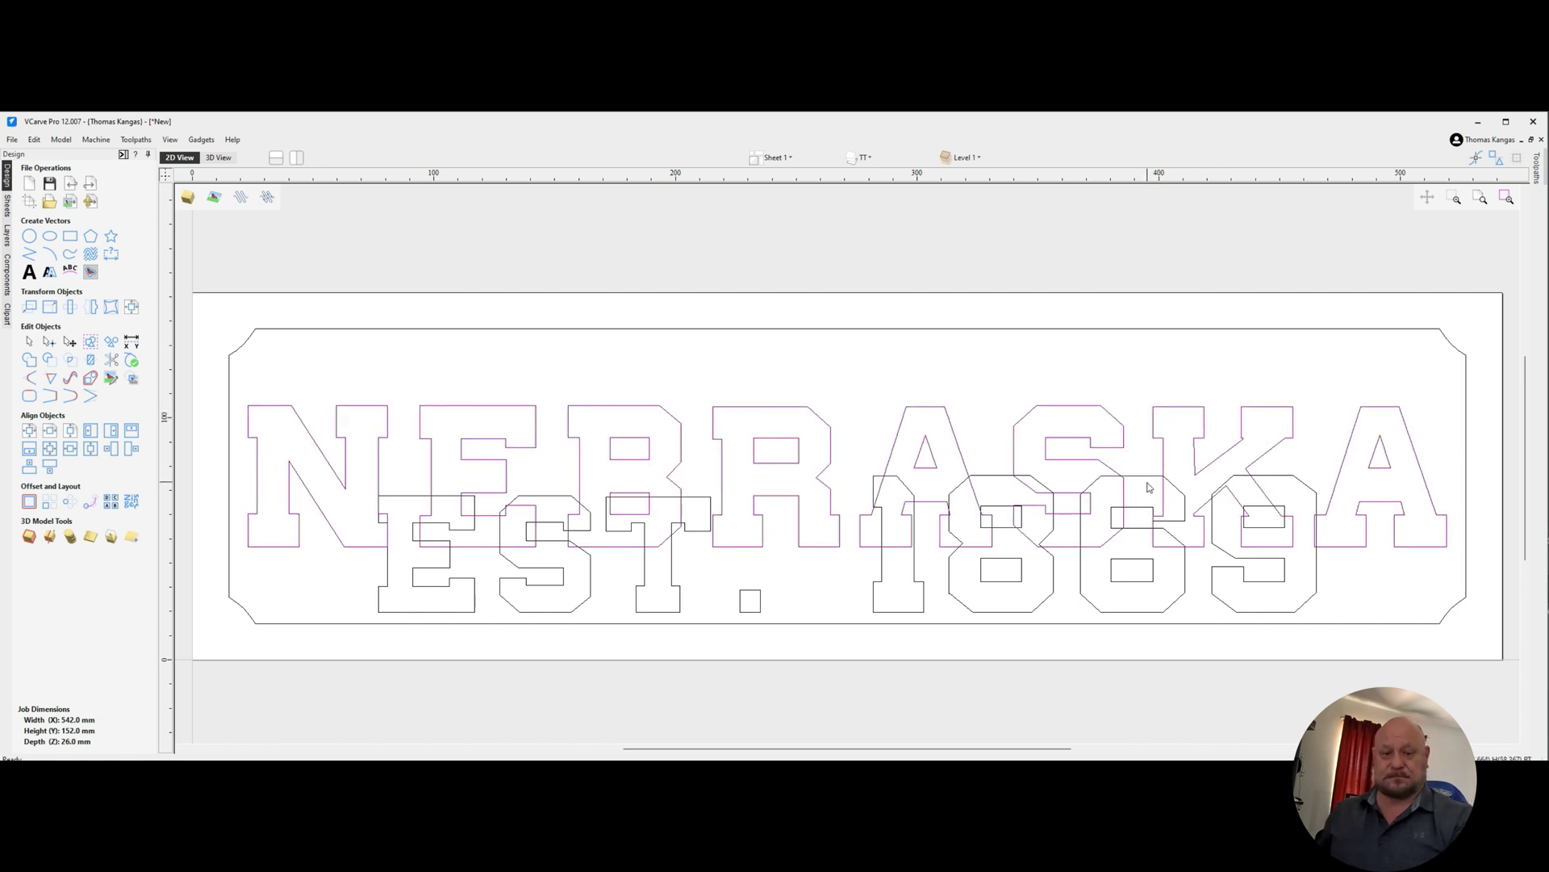
shift+click(1147, 476)
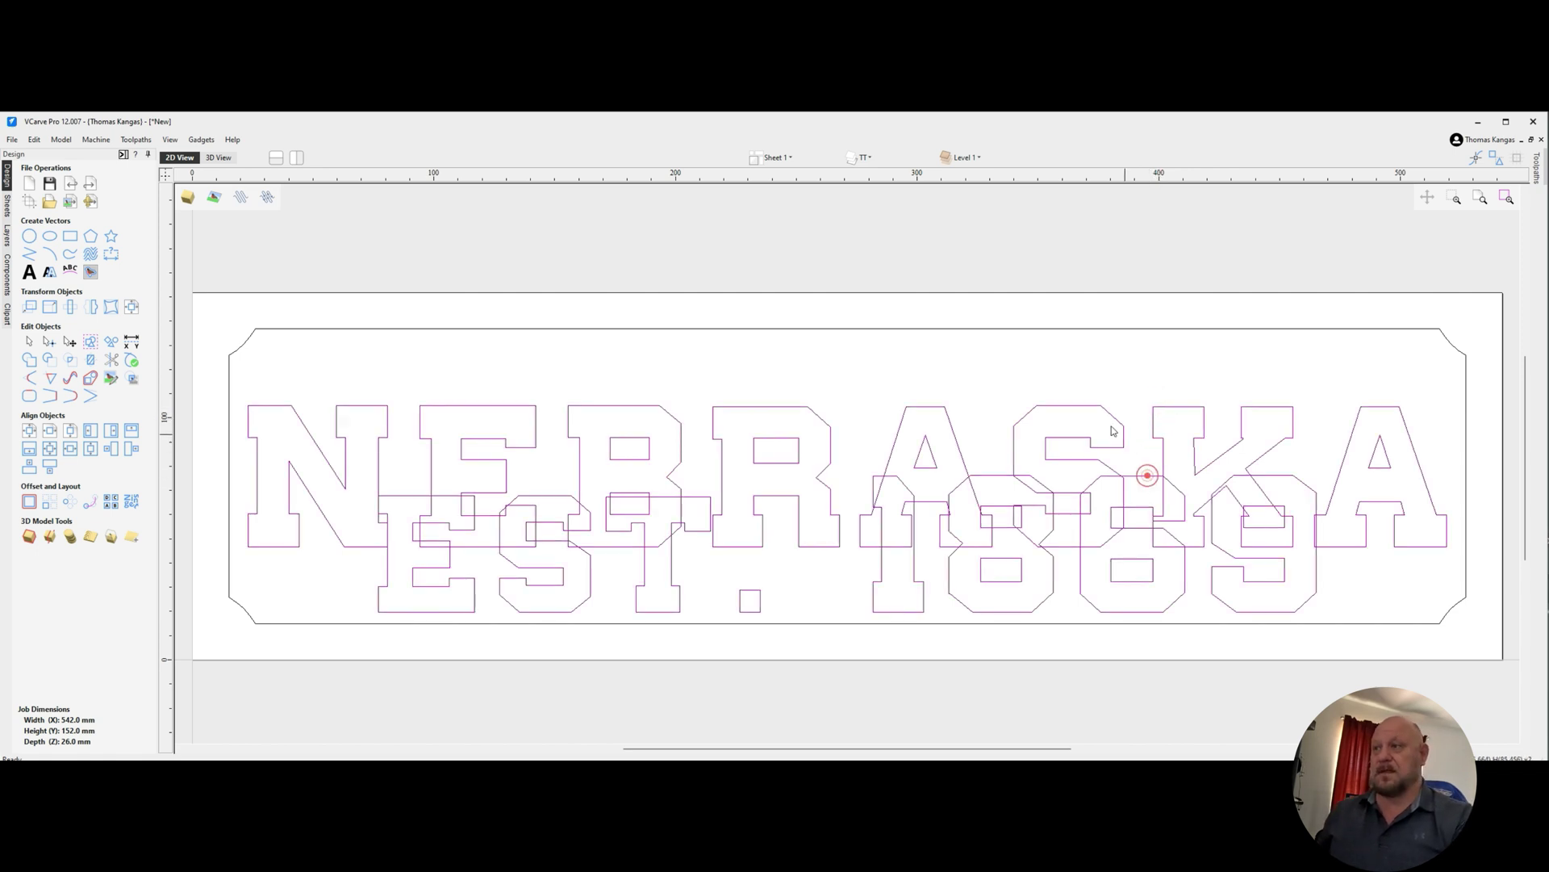
right_click(1037, 412)
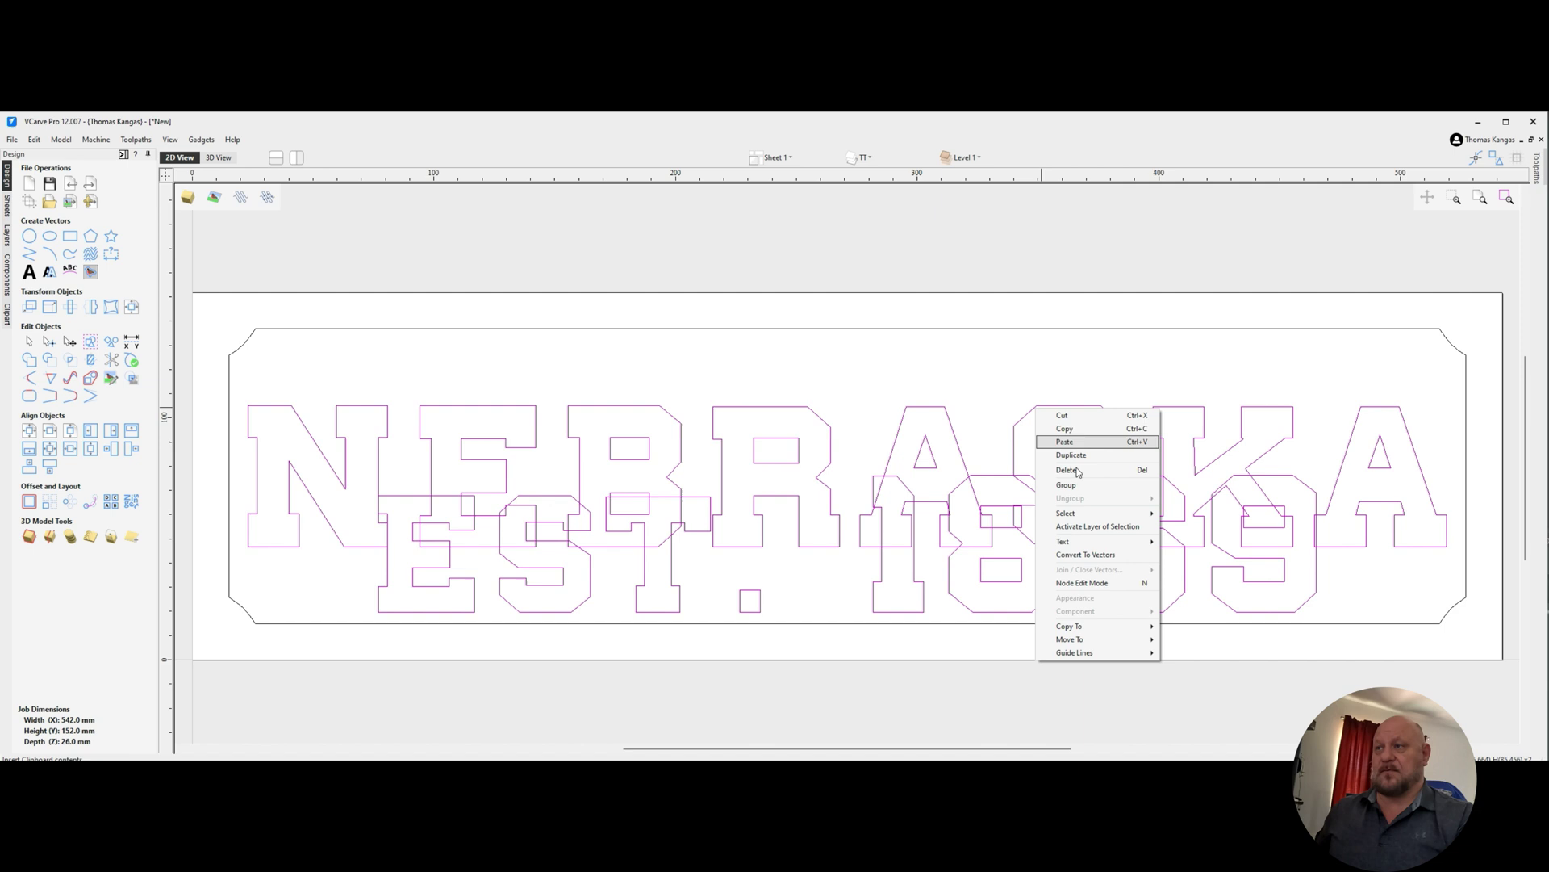
mouse_move(1099, 629)
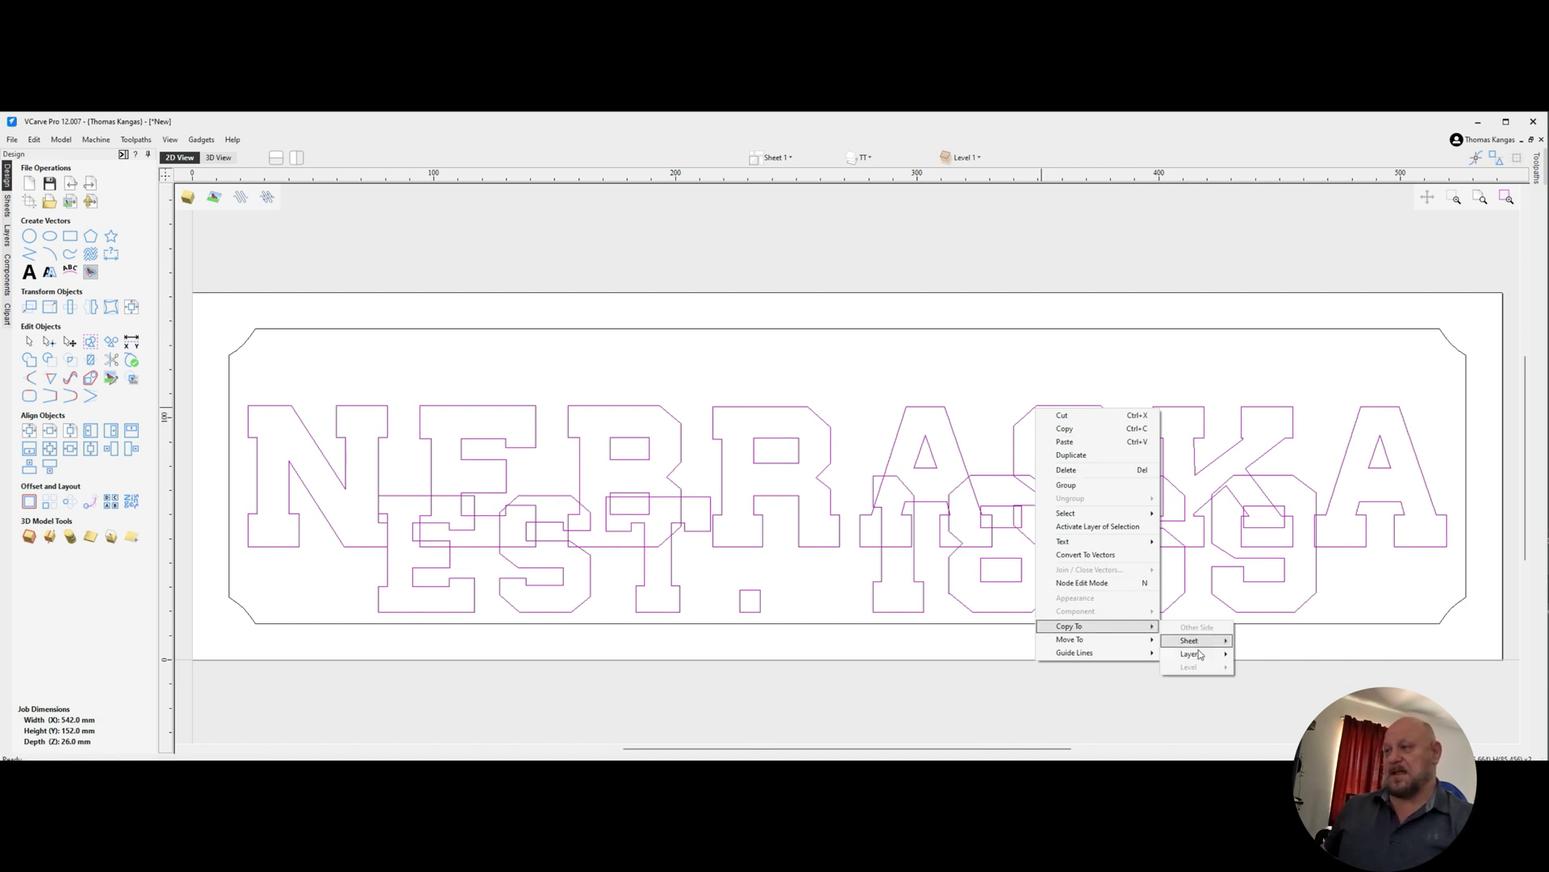
mouse_move(1195, 654)
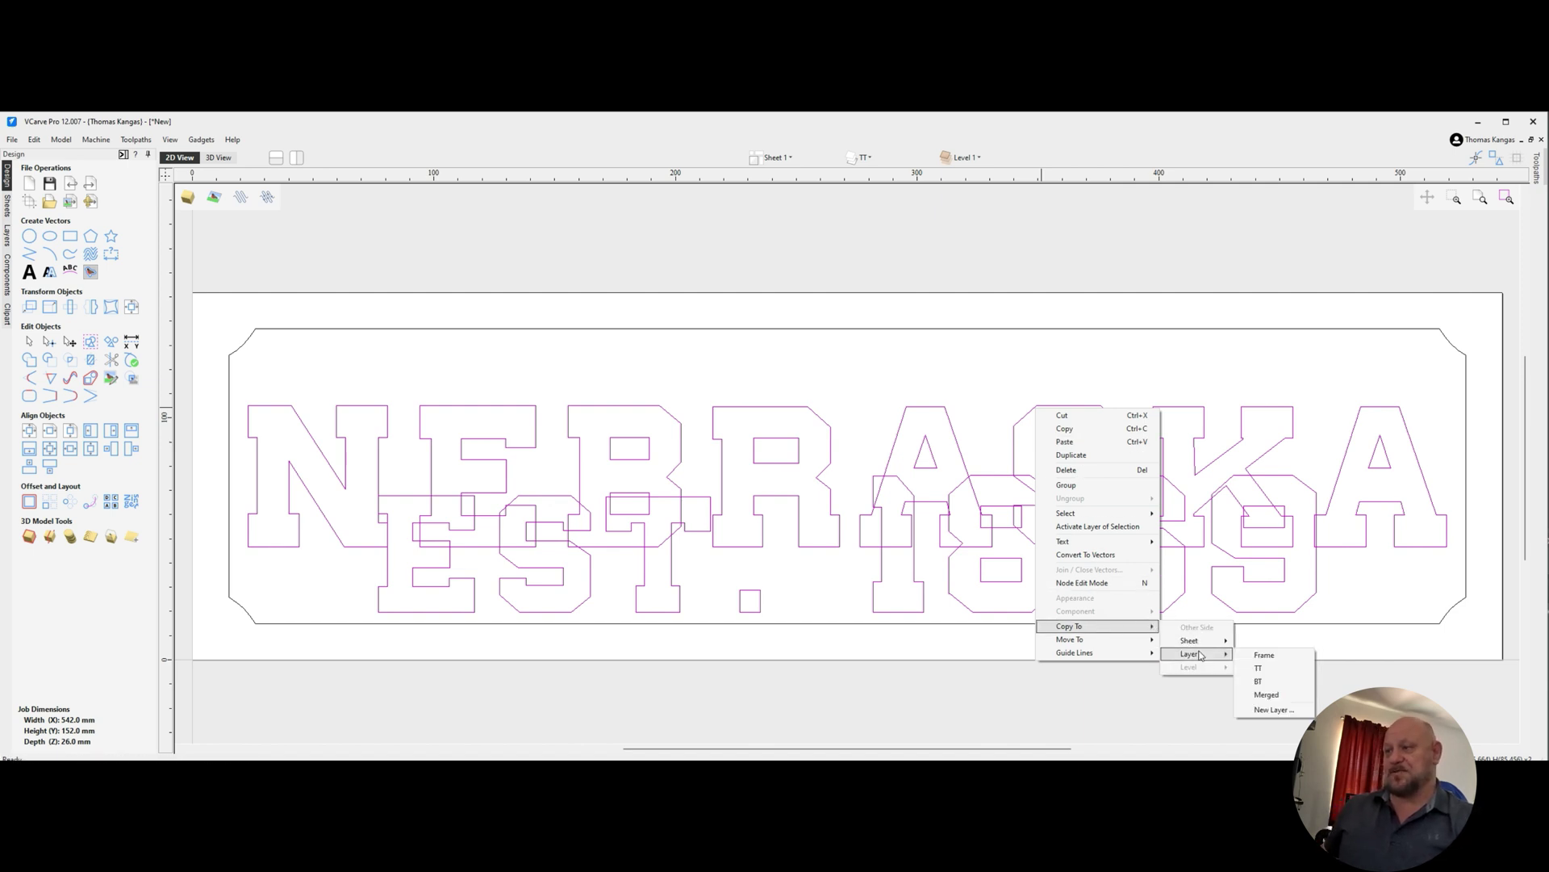
click(1278, 694)
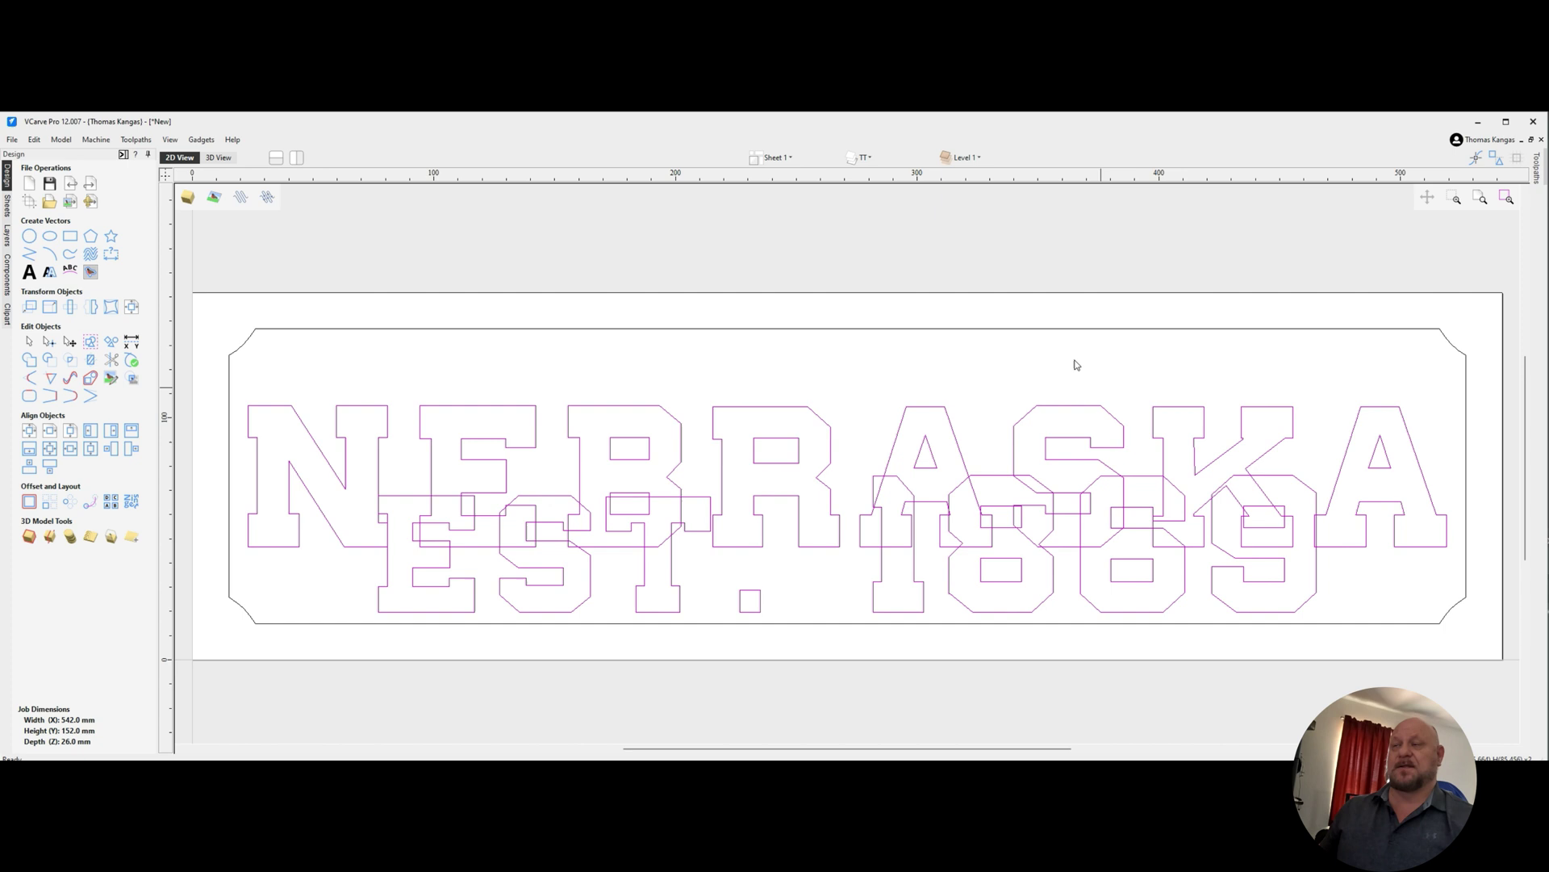
Hide the TT and BT layers and make Merged the active layer.
click(862, 156)
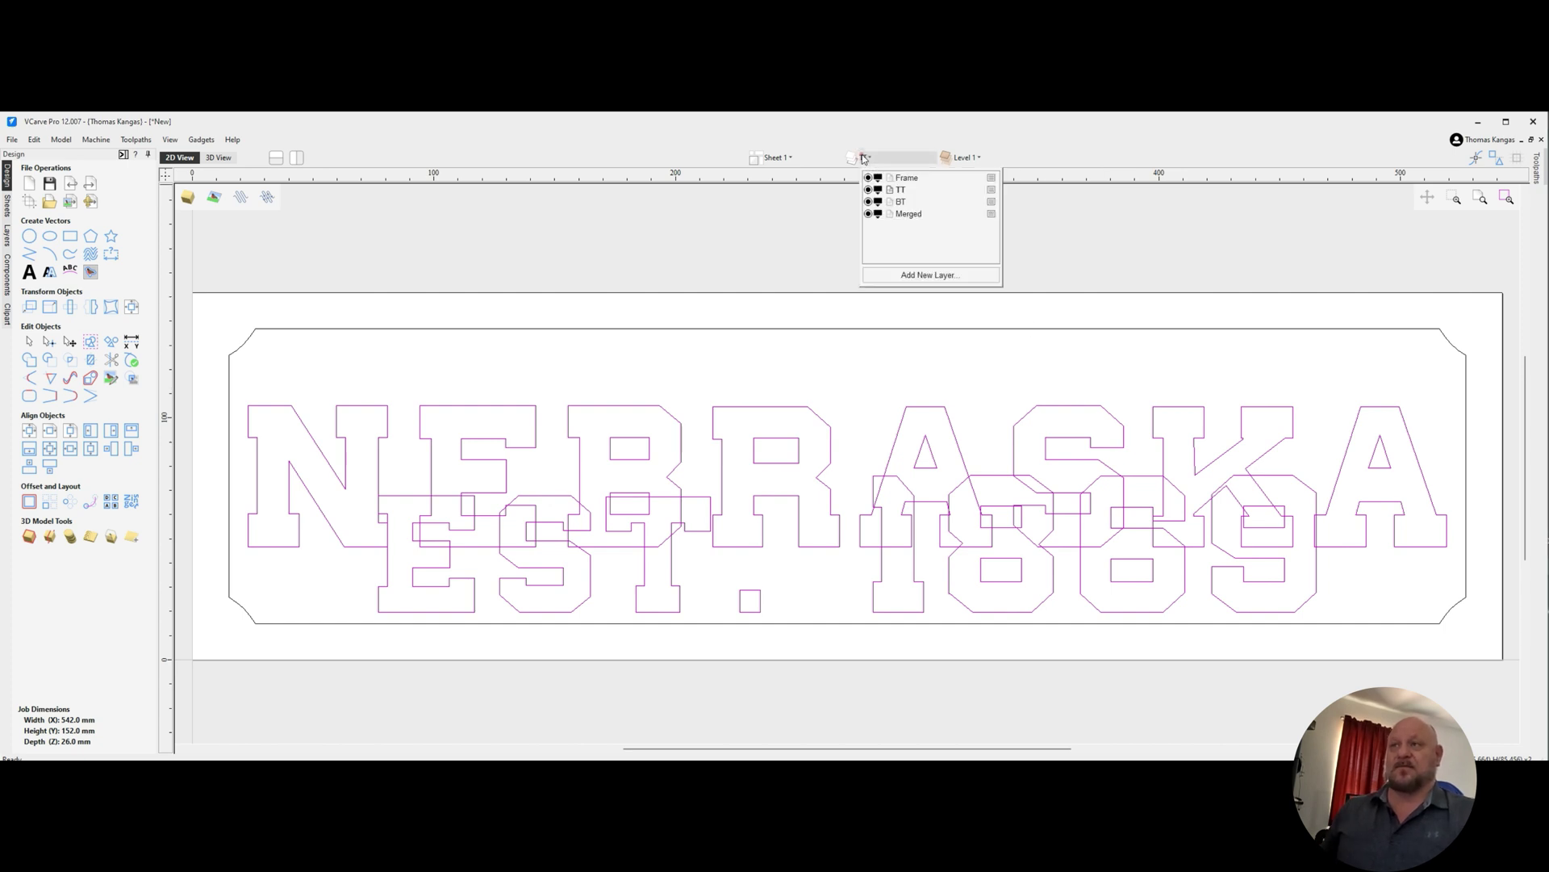
click(868, 190)
click(869, 201)
click(918, 219)
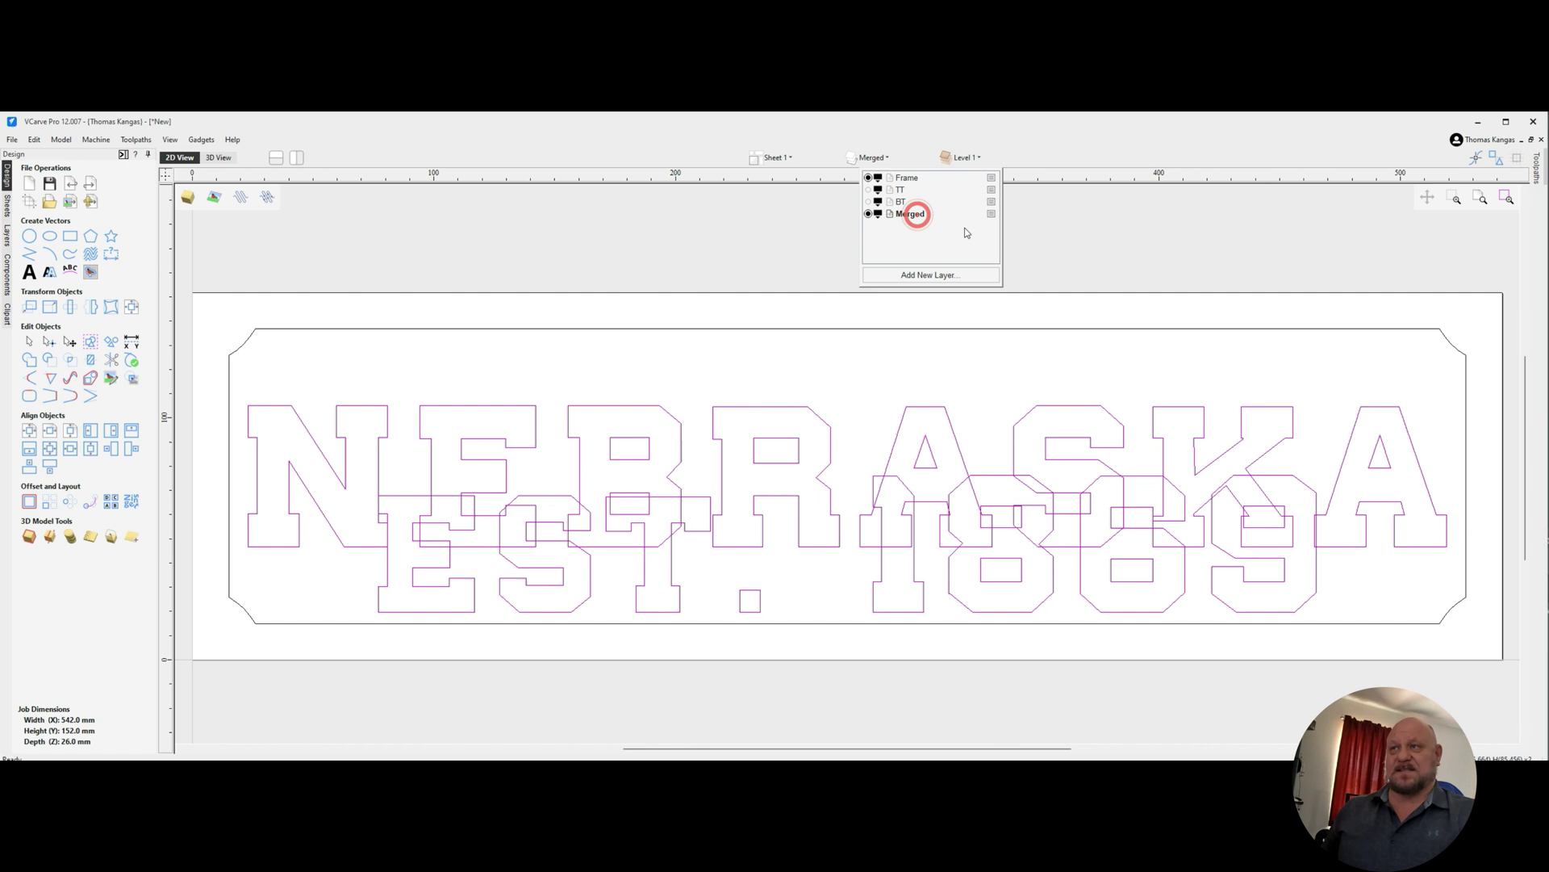
click(1043, 246)
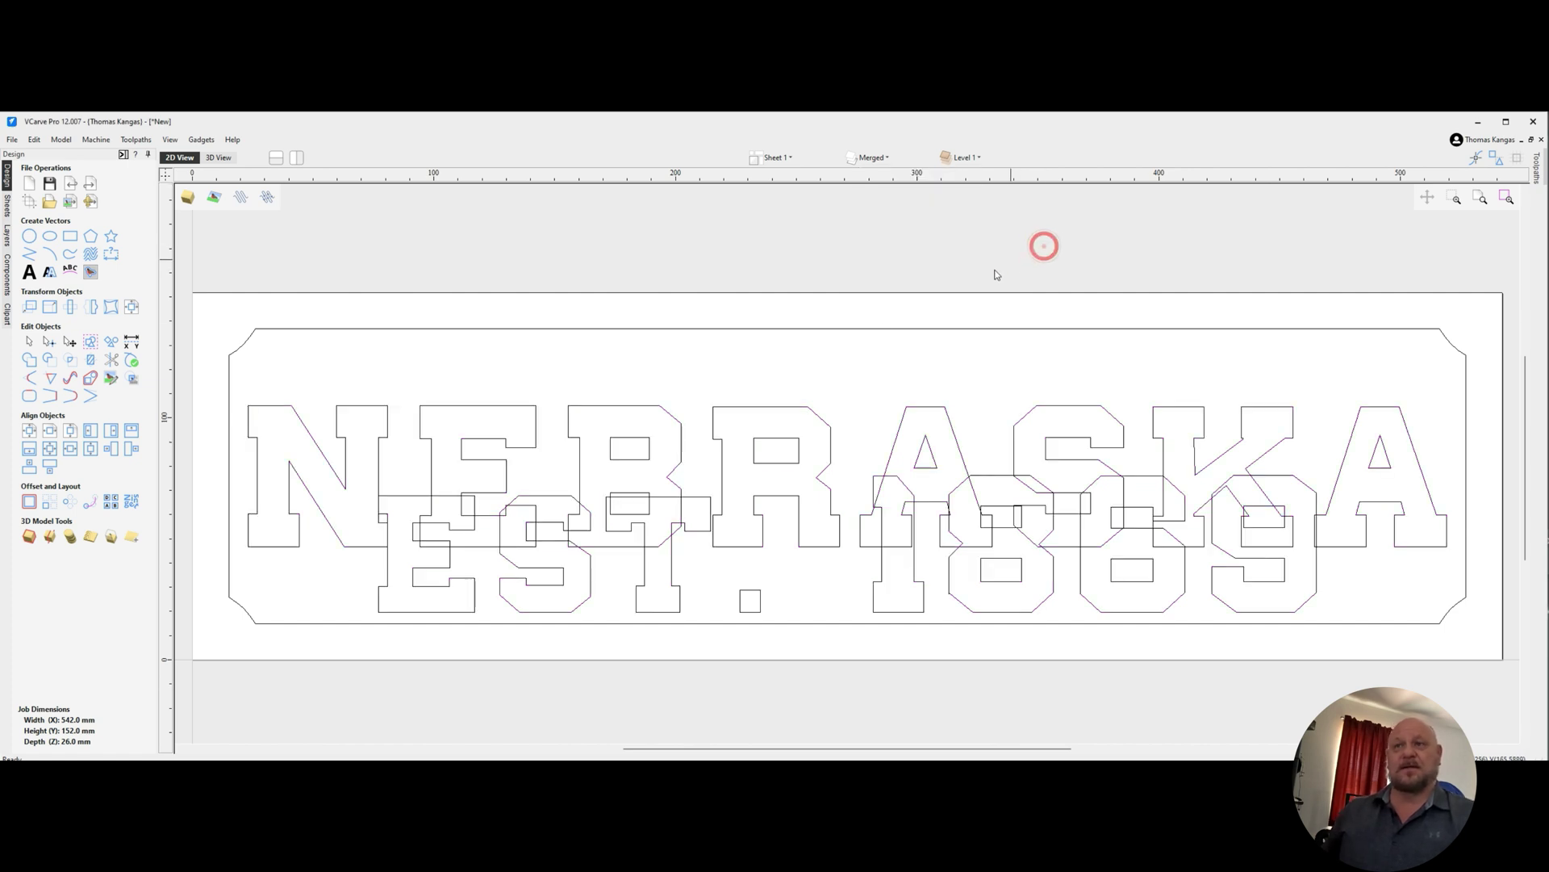
Convert NEBRASKA and EST. 1869 to curves and ungroup each.
click(379, 449)
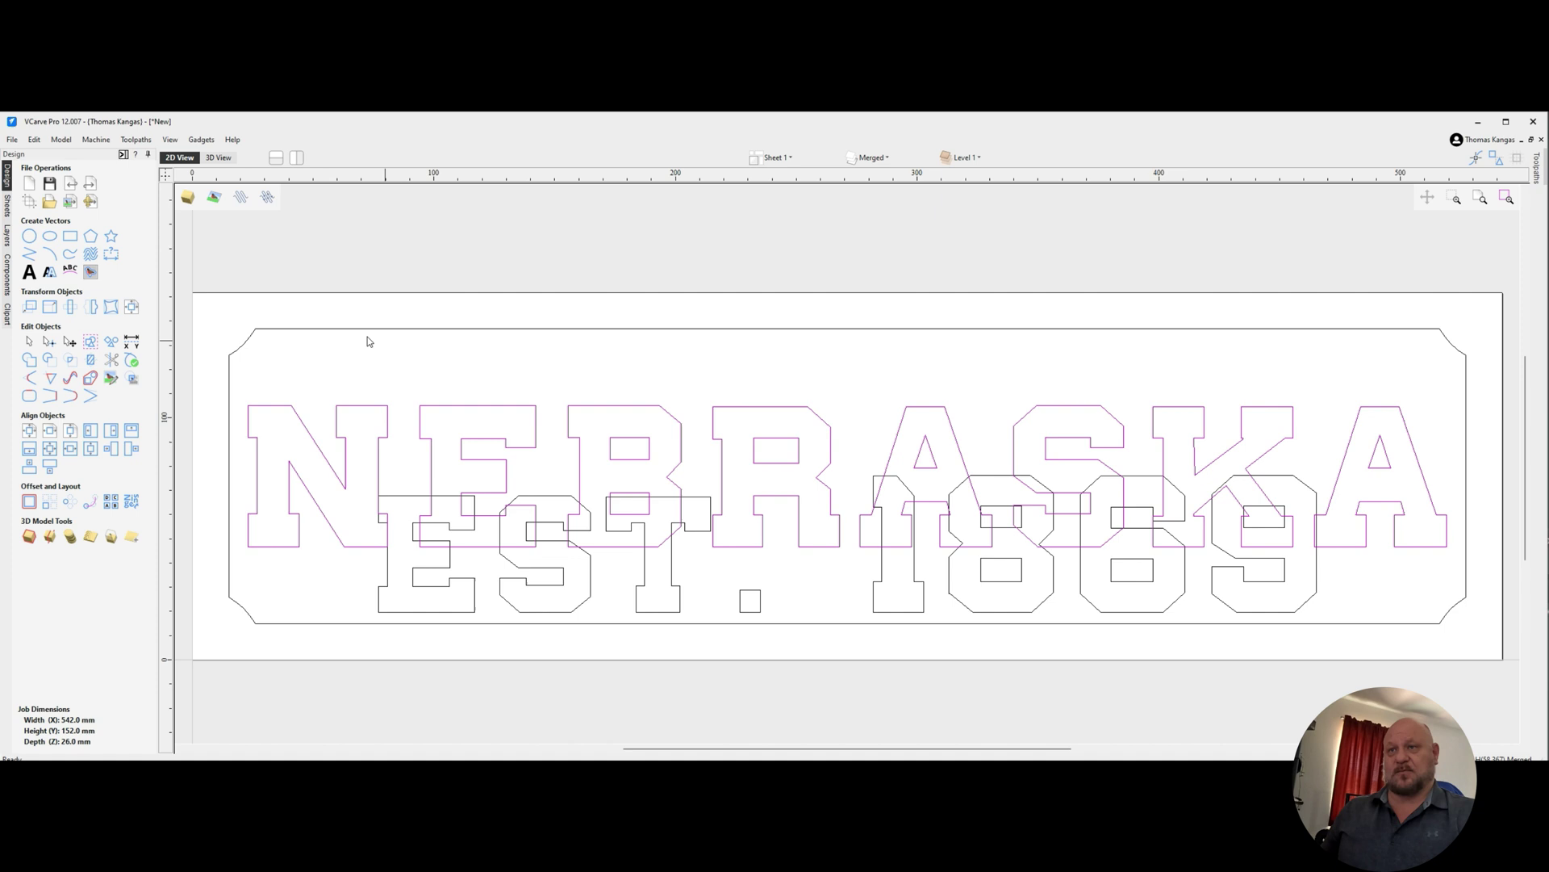
click(49, 272)
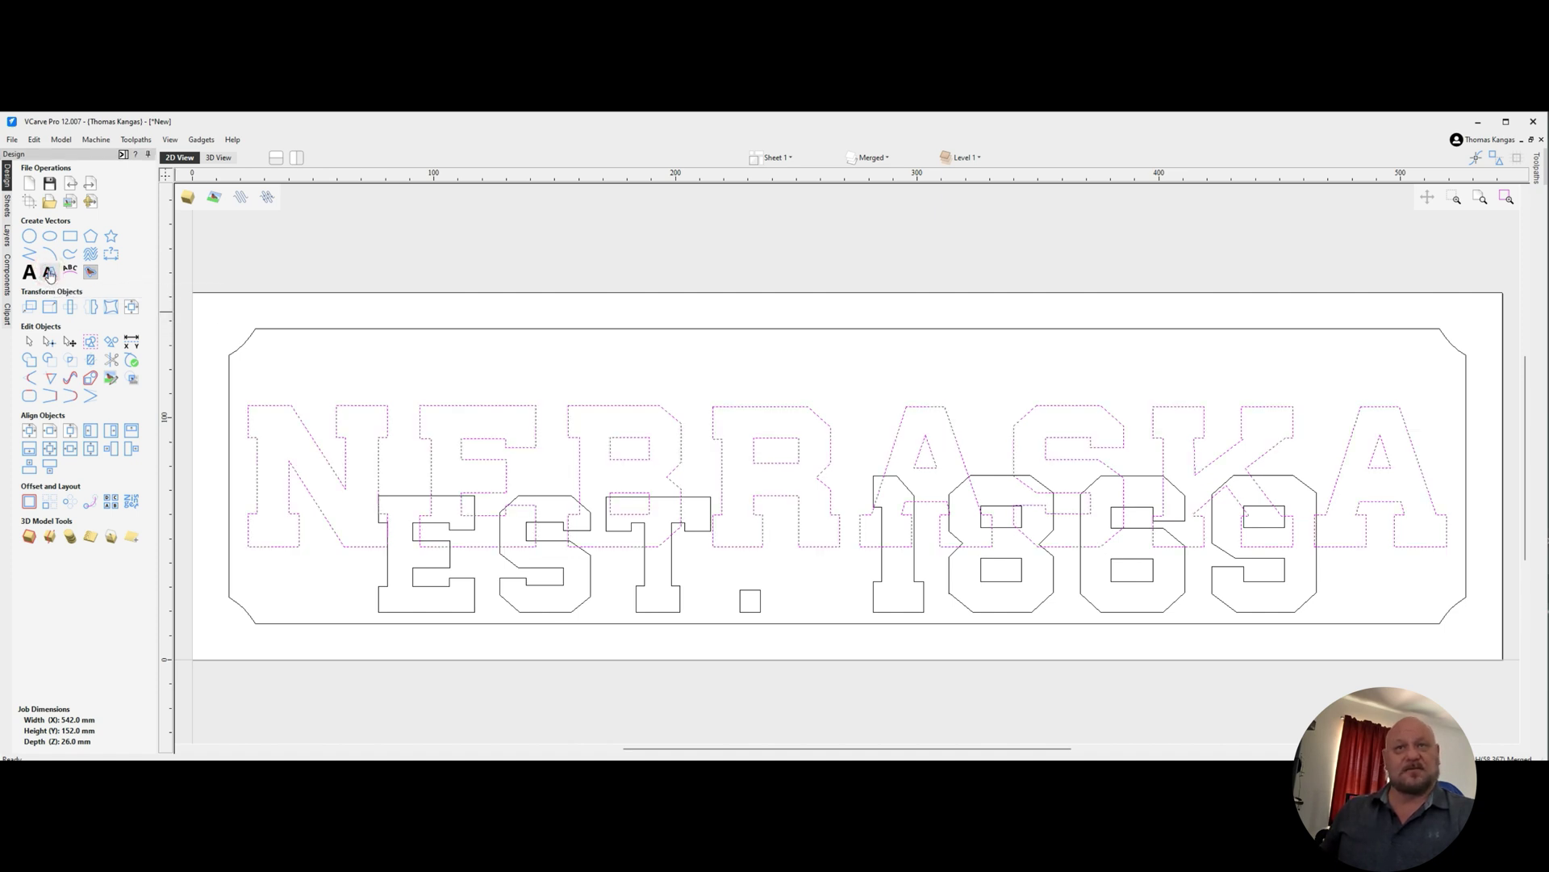
click(90, 341)
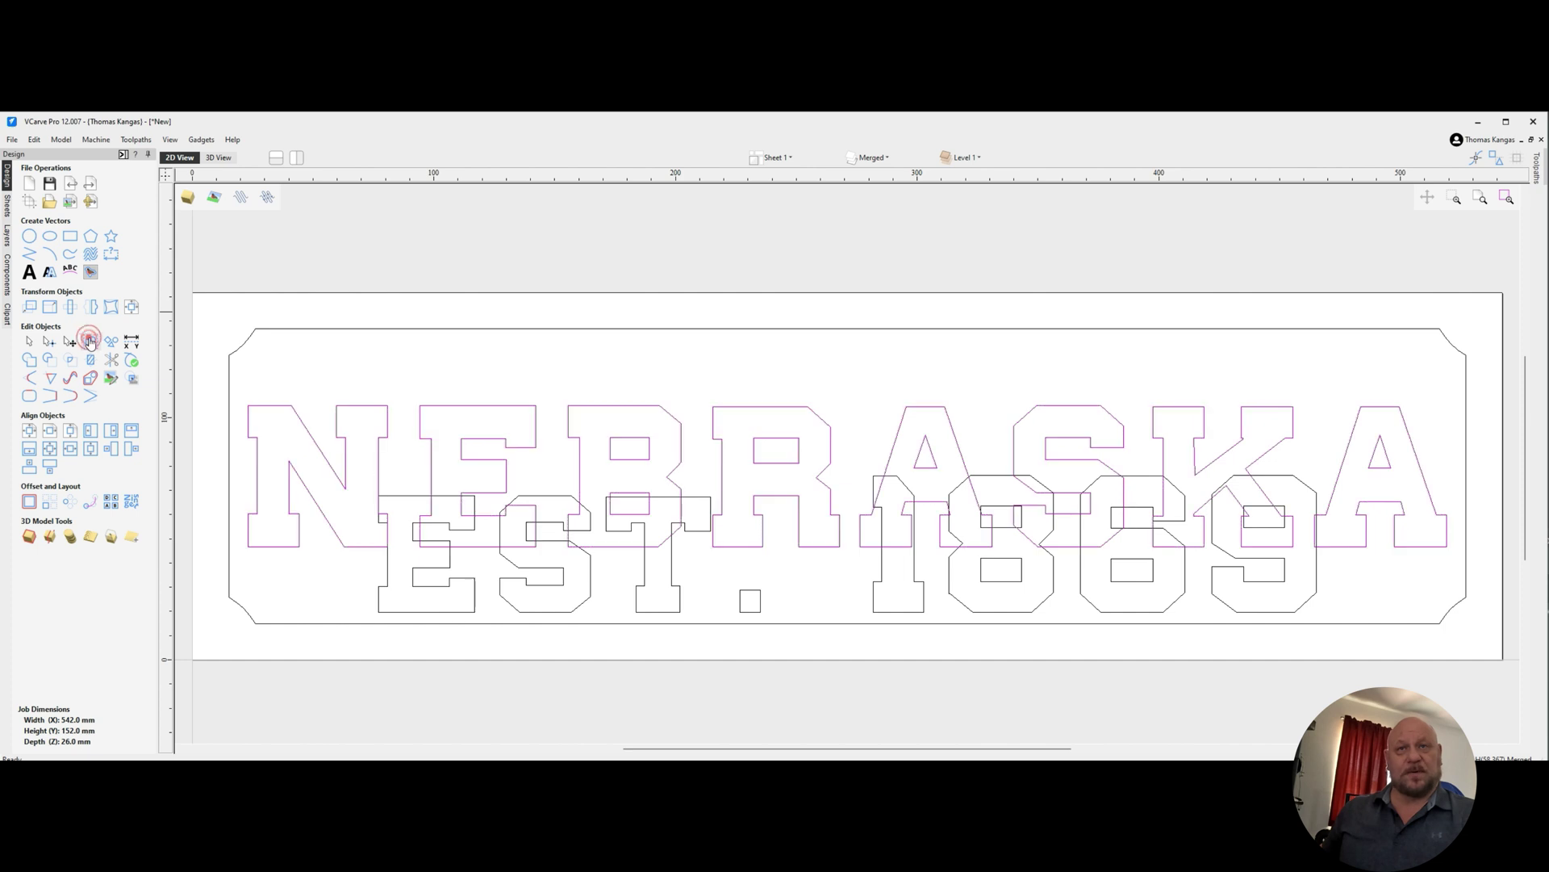
click(456, 612)
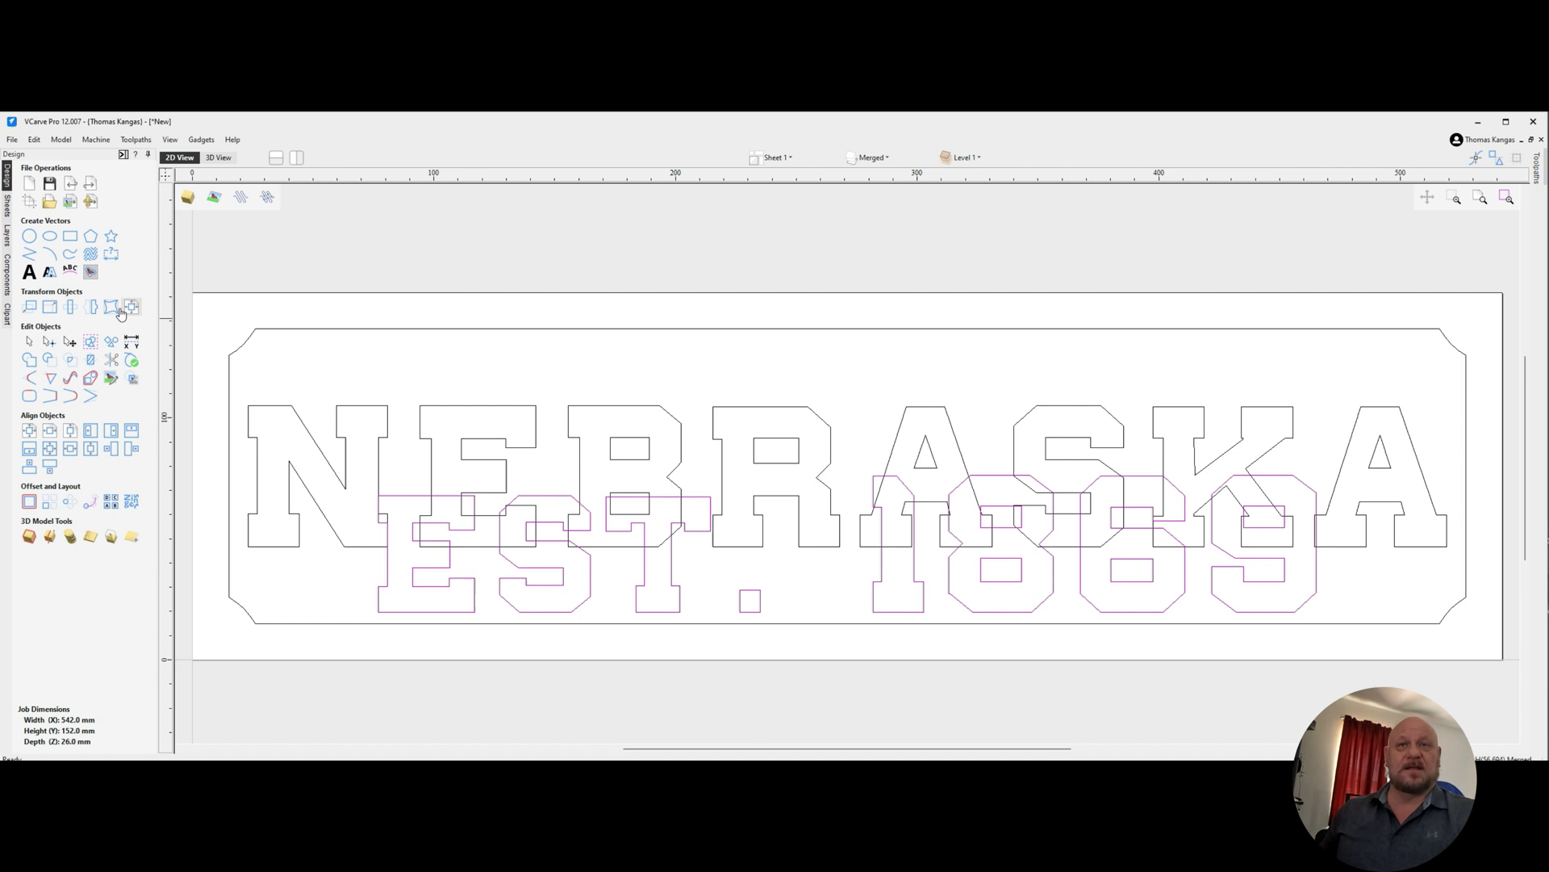
click(50, 274)
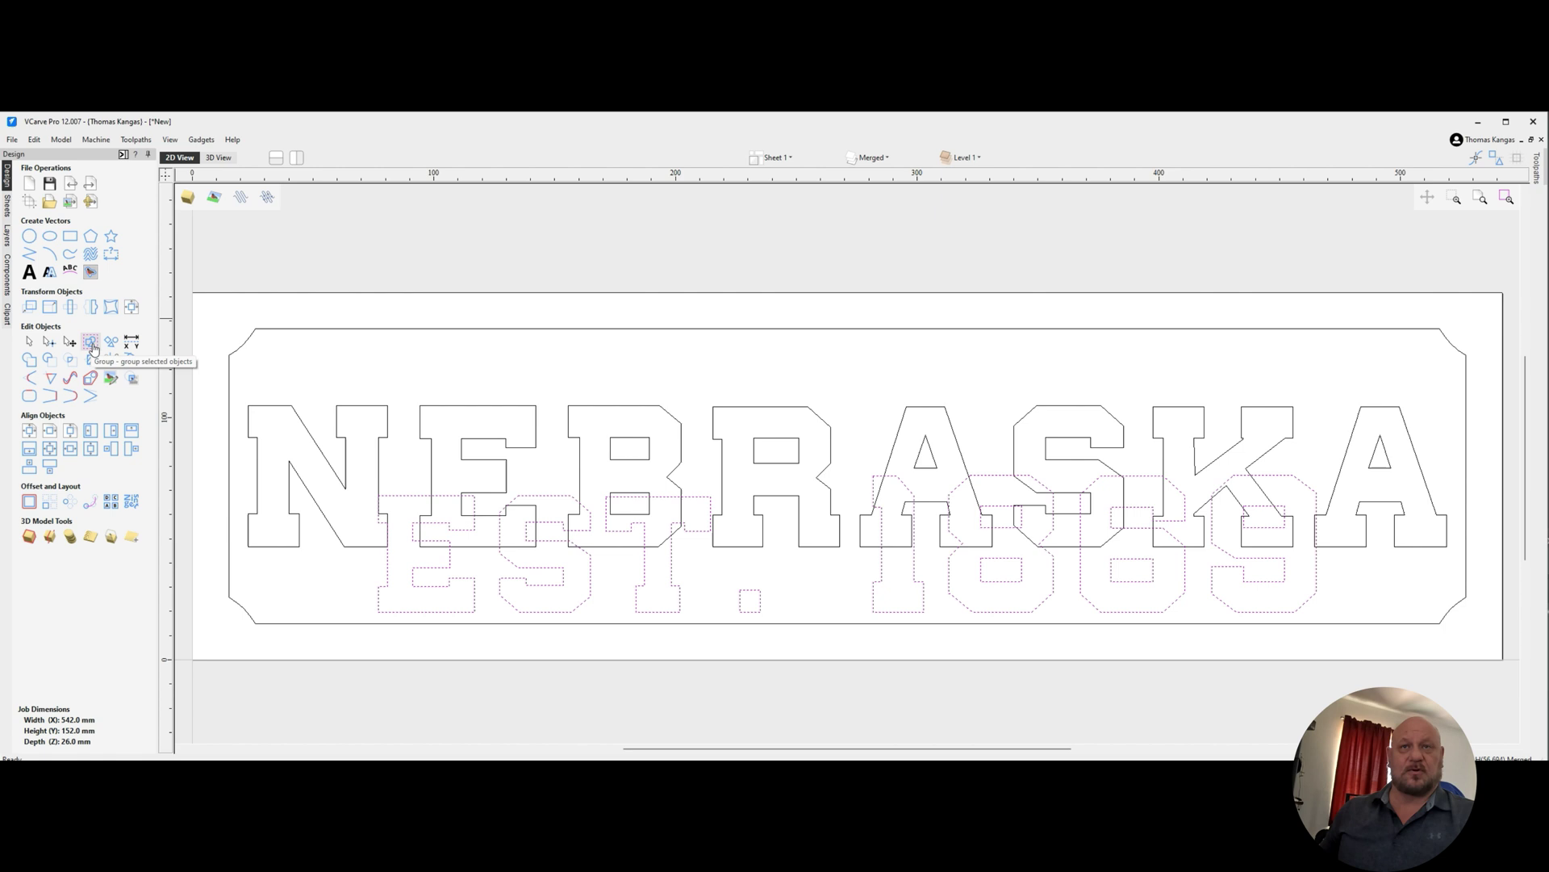
click(91, 345)
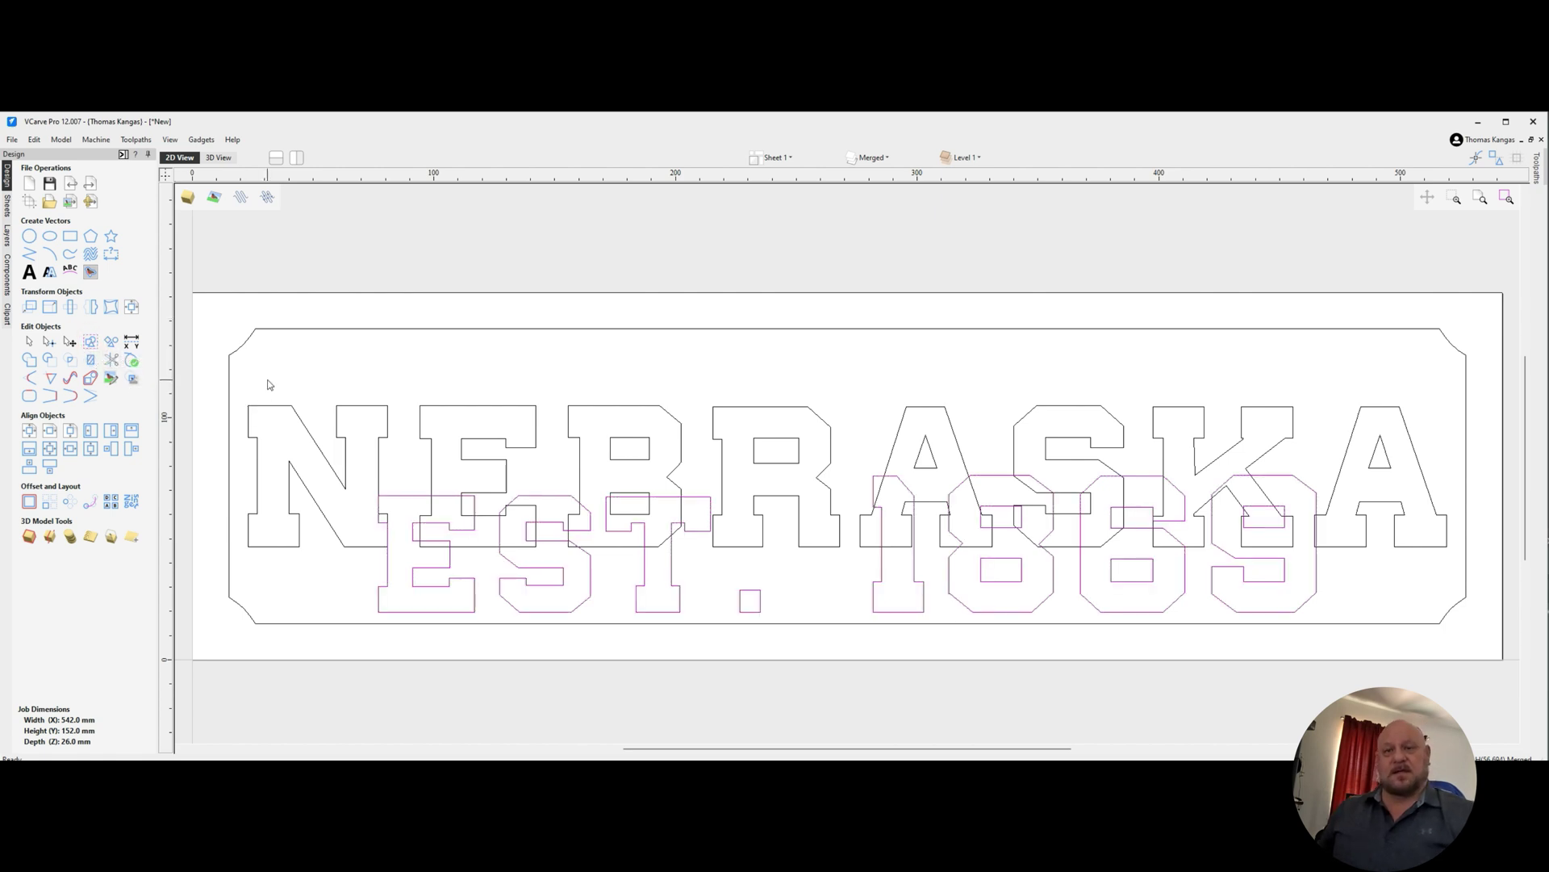
Weld the two text outlines into a single shape.
click(376, 440)
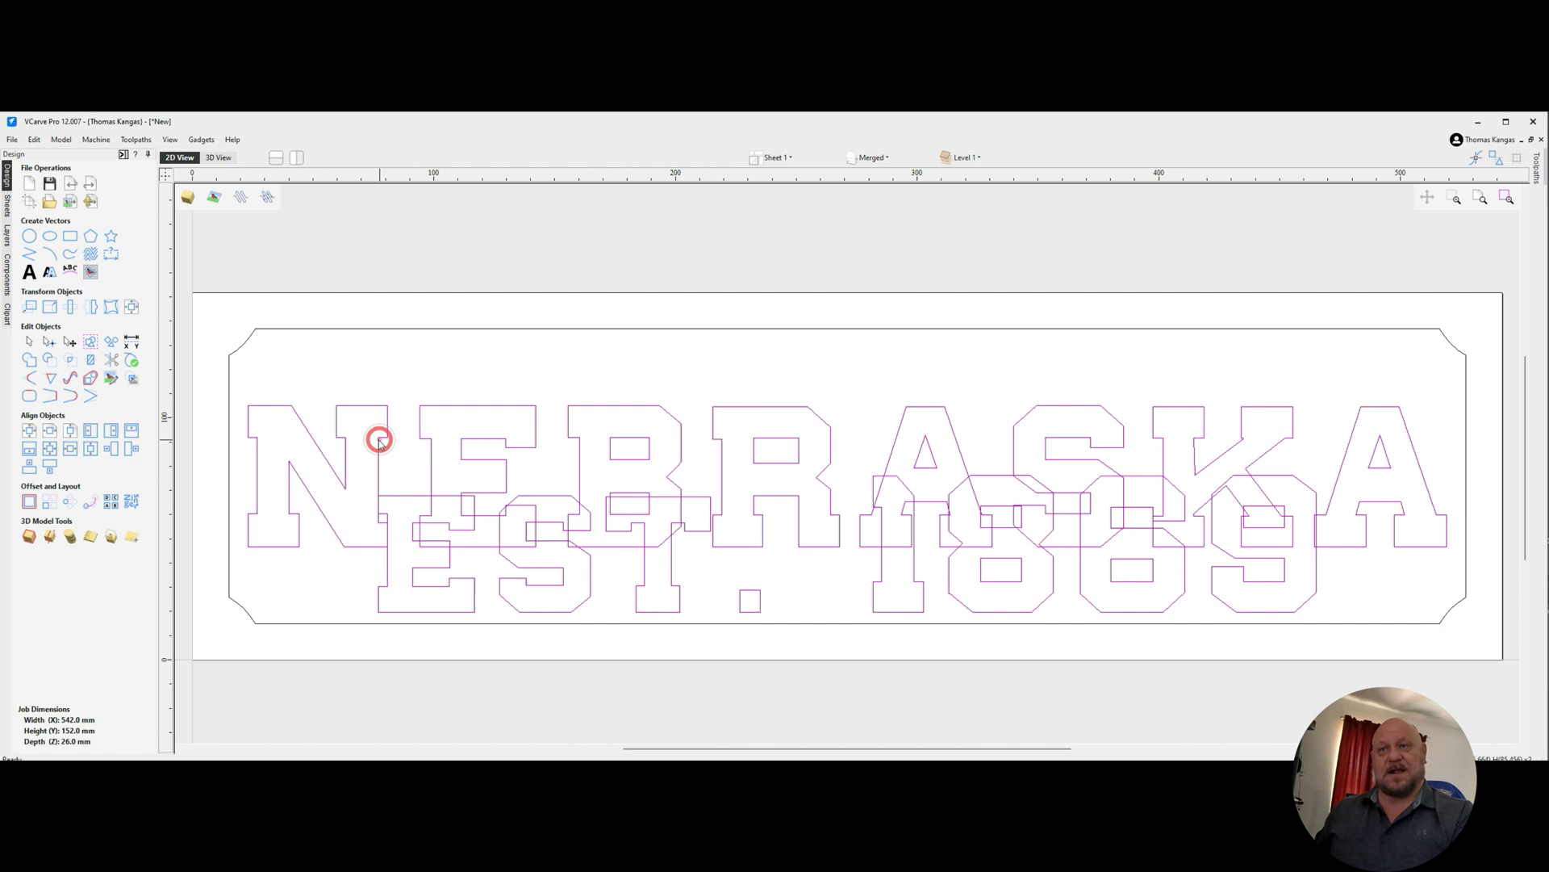
click(27, 361)
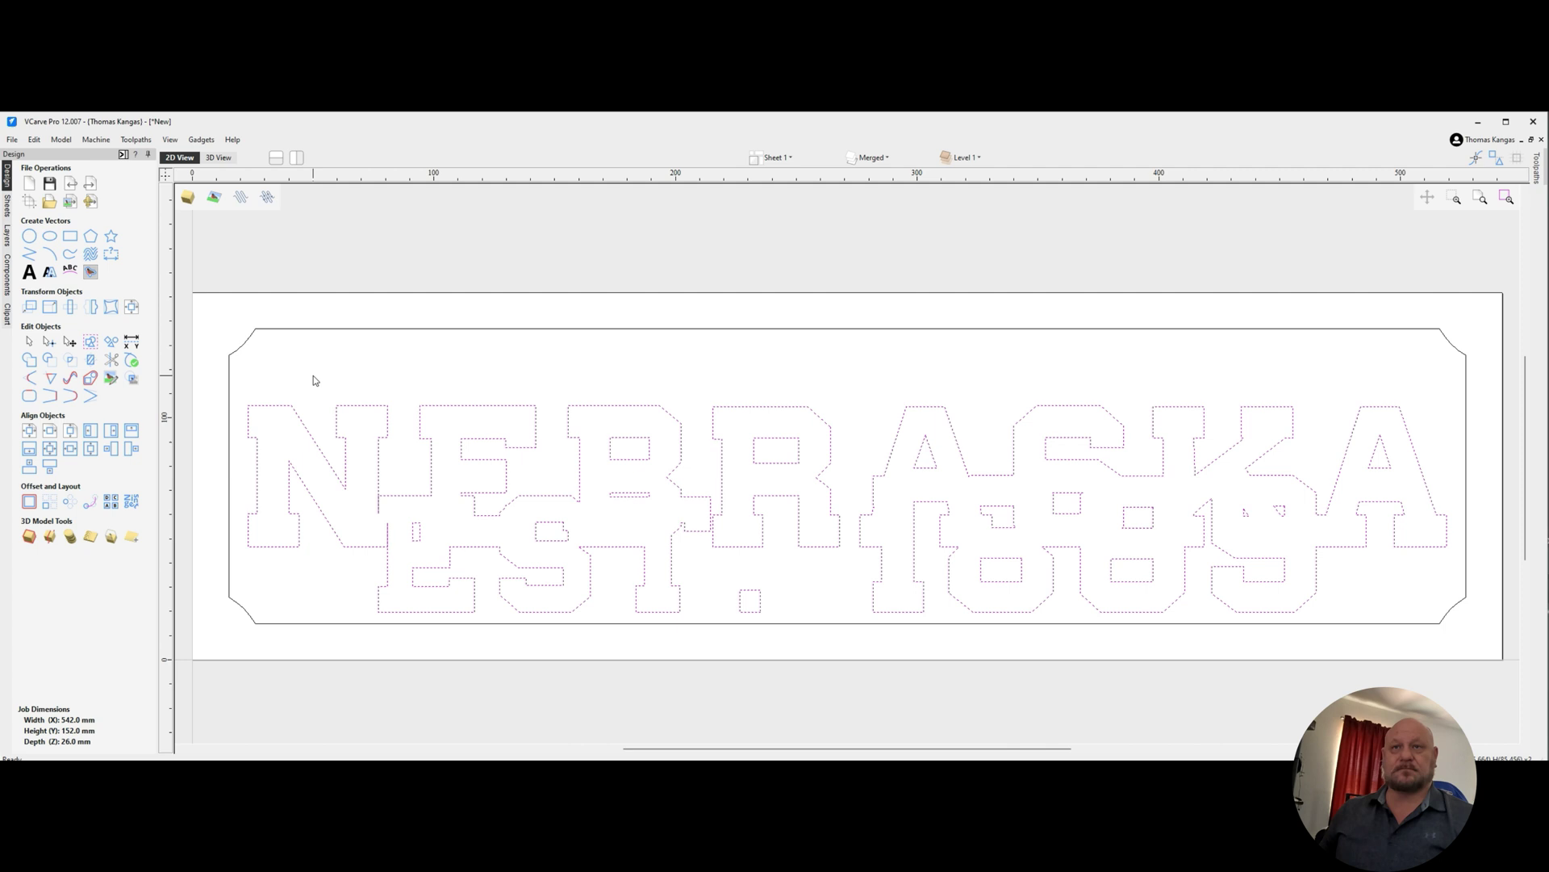
click(123, 155)
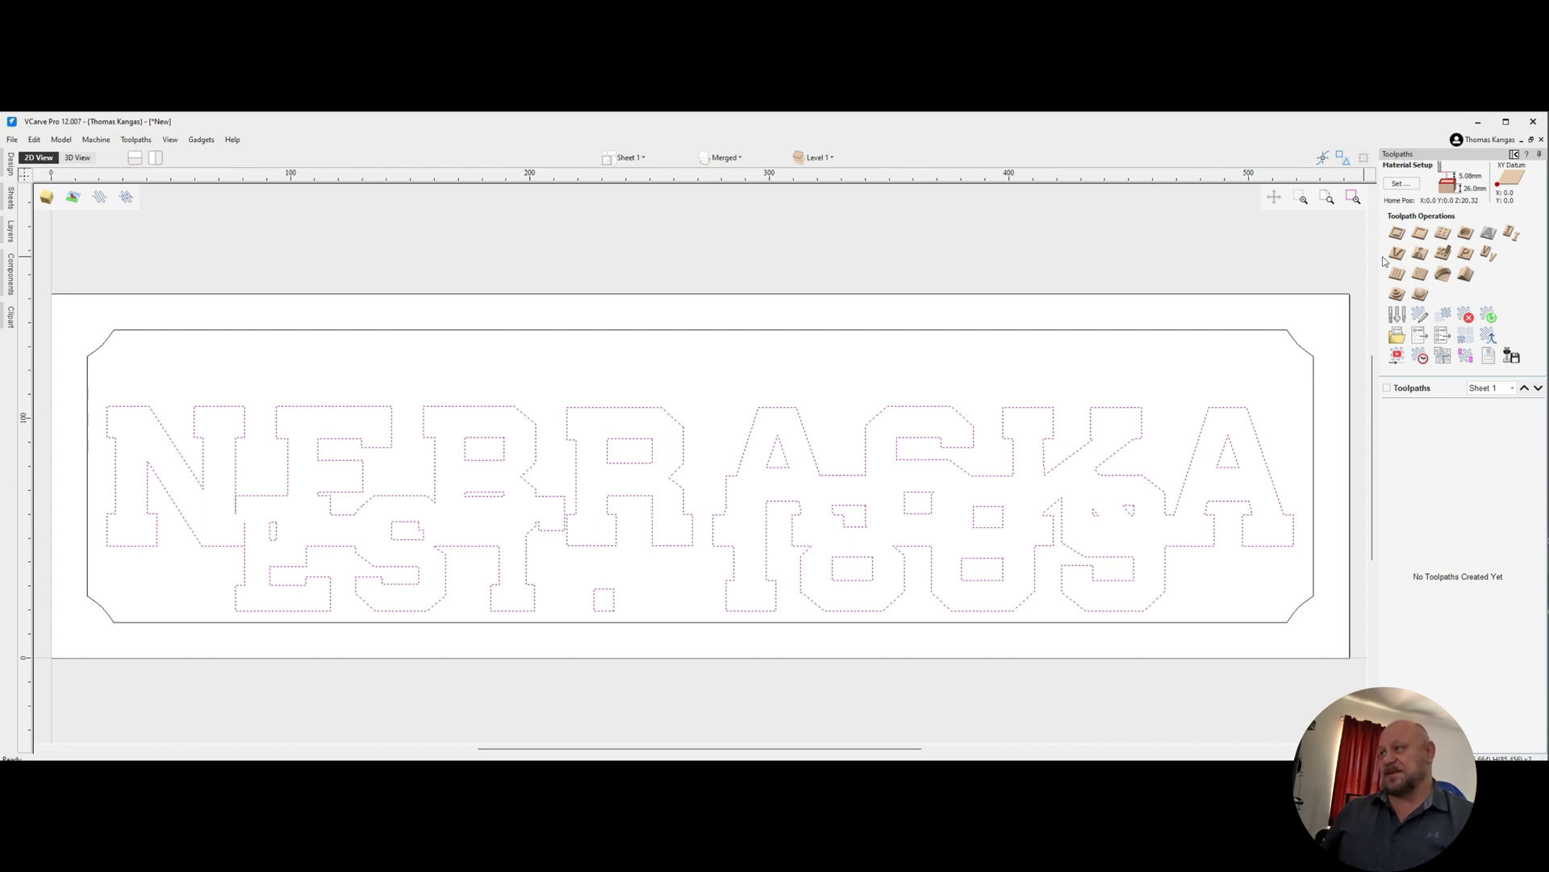
Start a new pocket toolpath and set its cut depth to 6.0 mm.
click(1421, 236)
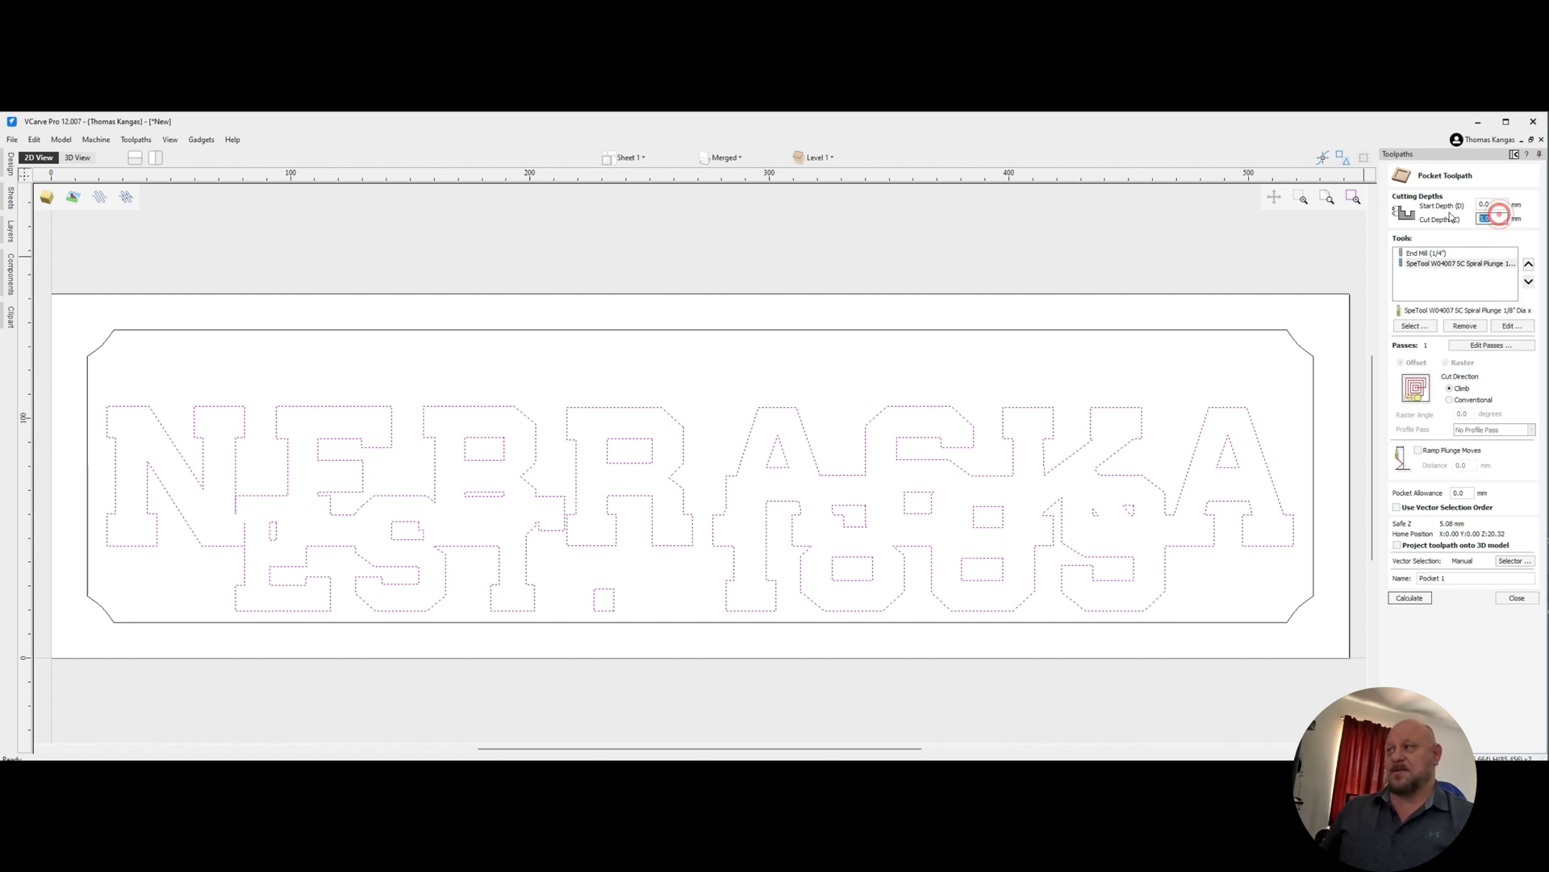
double_click(1486, 219)
text(6.0)
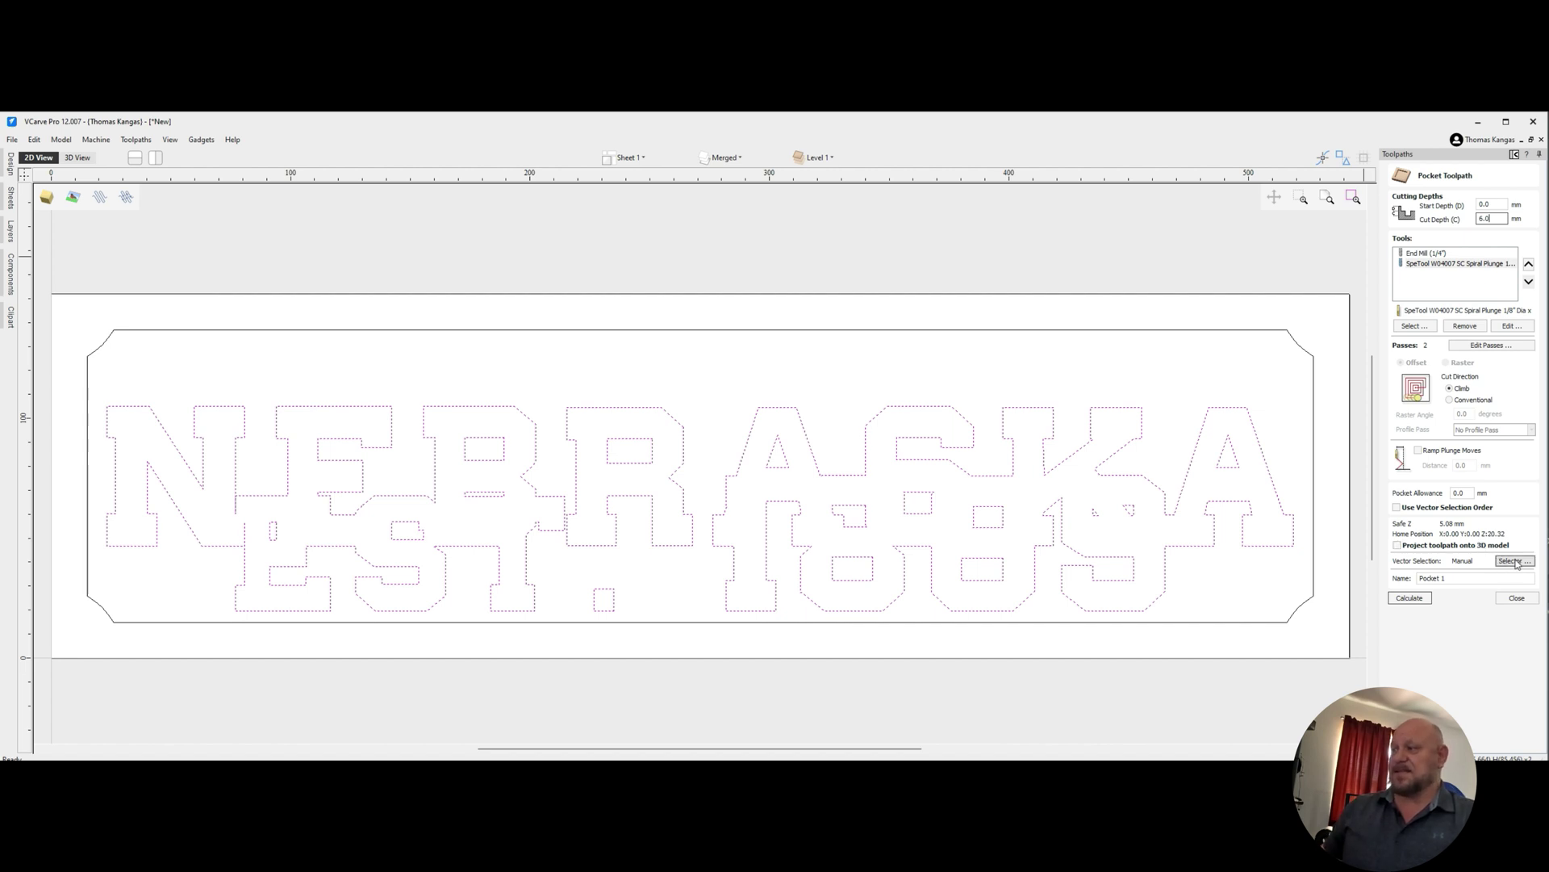
Have the pocket select Merged layer vectors instead of TT, linked to the toolpath, and name it Bottom_Text.
click(1516, 562)
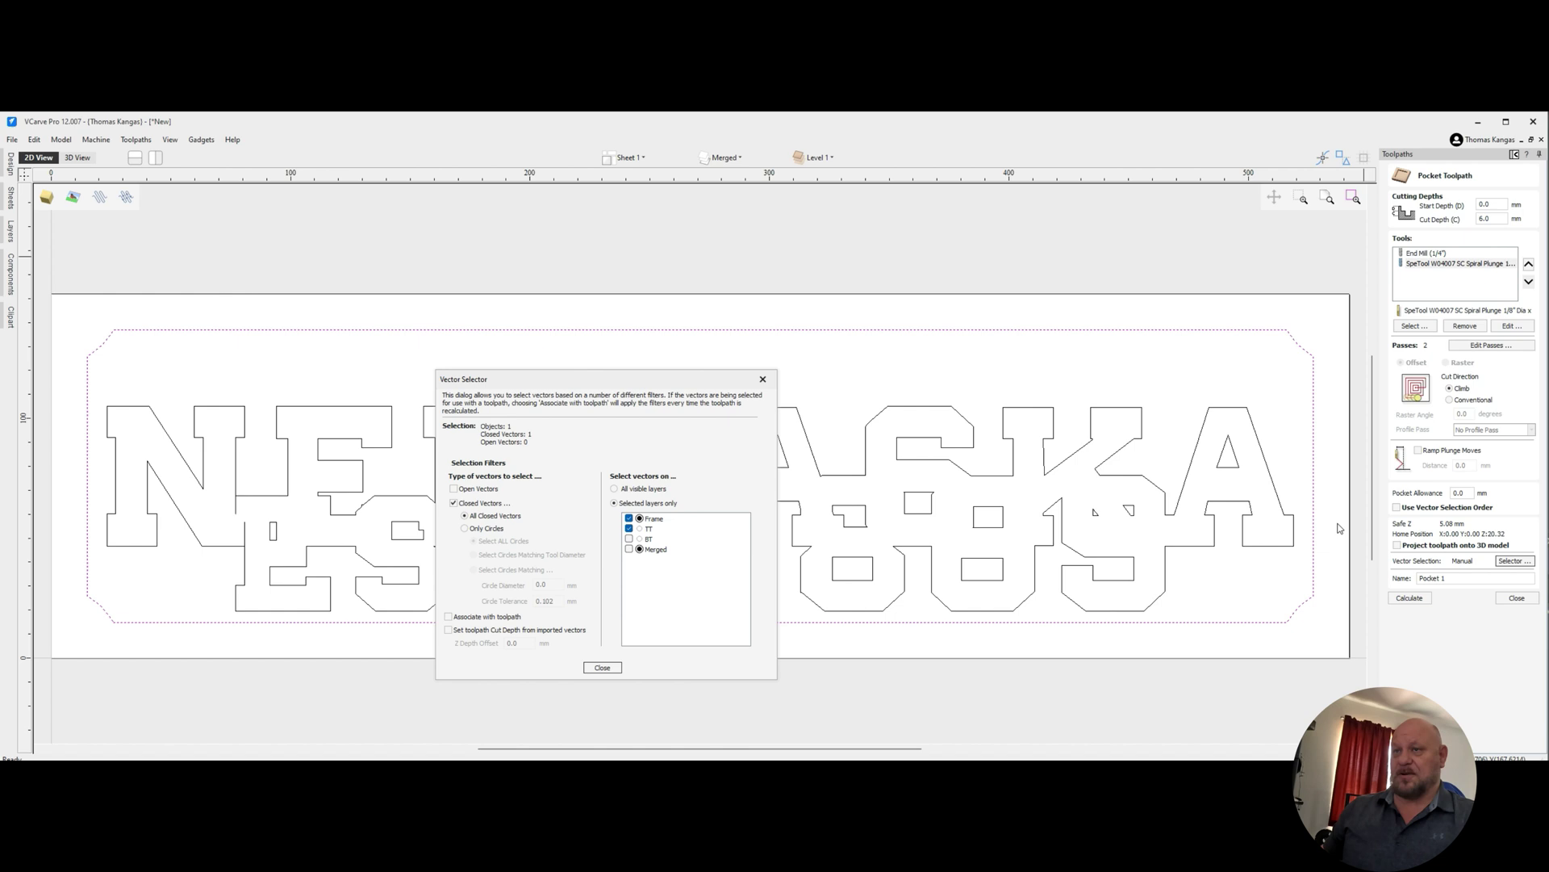
click(629, 529)
click(629, 549)
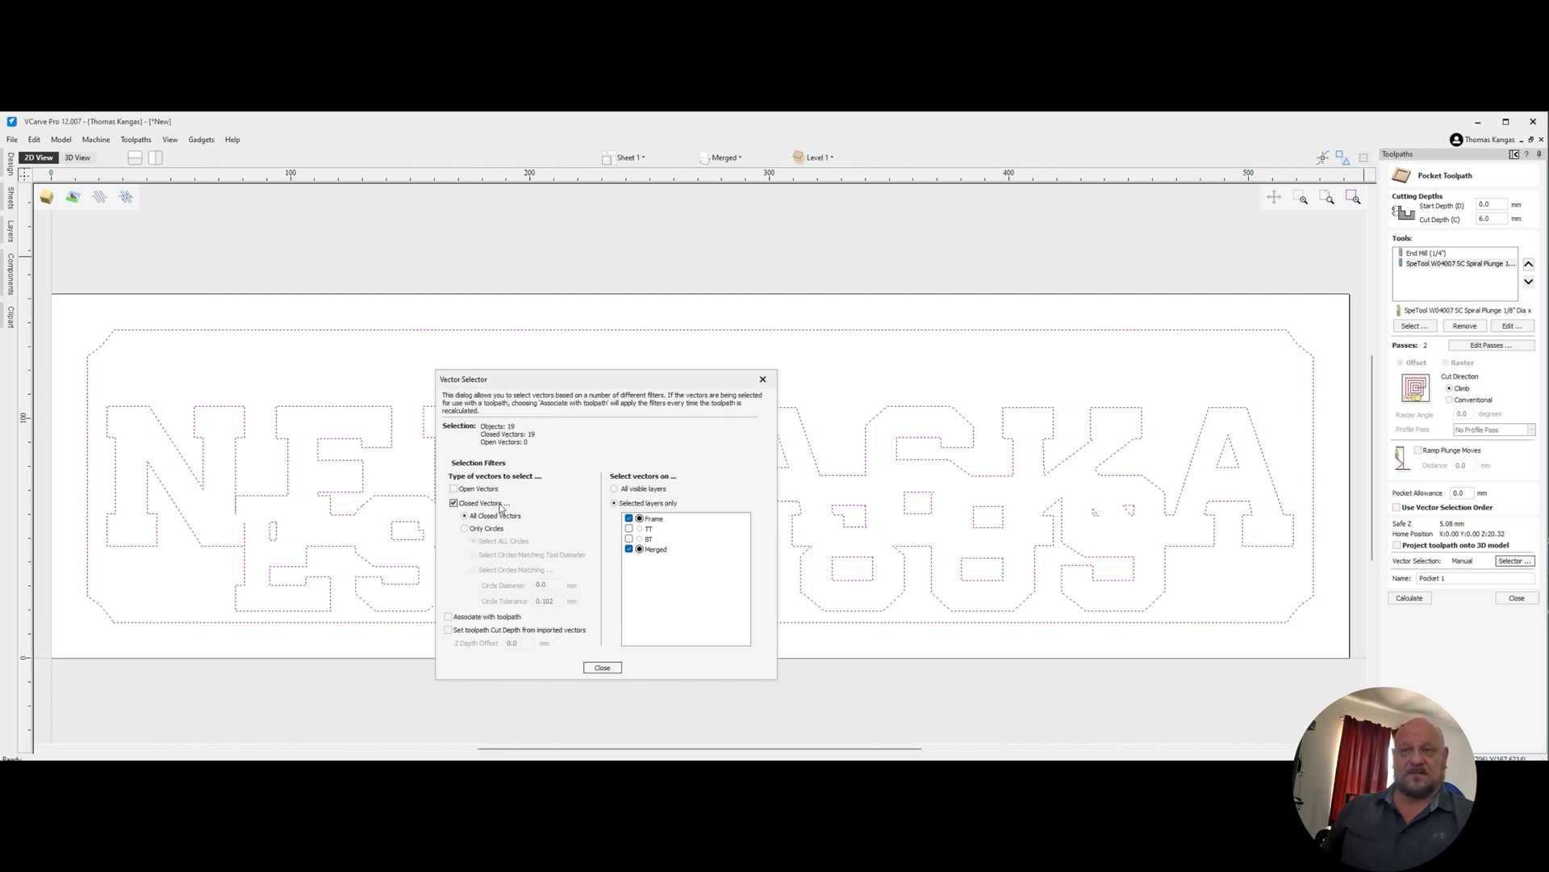
click(449, 617)
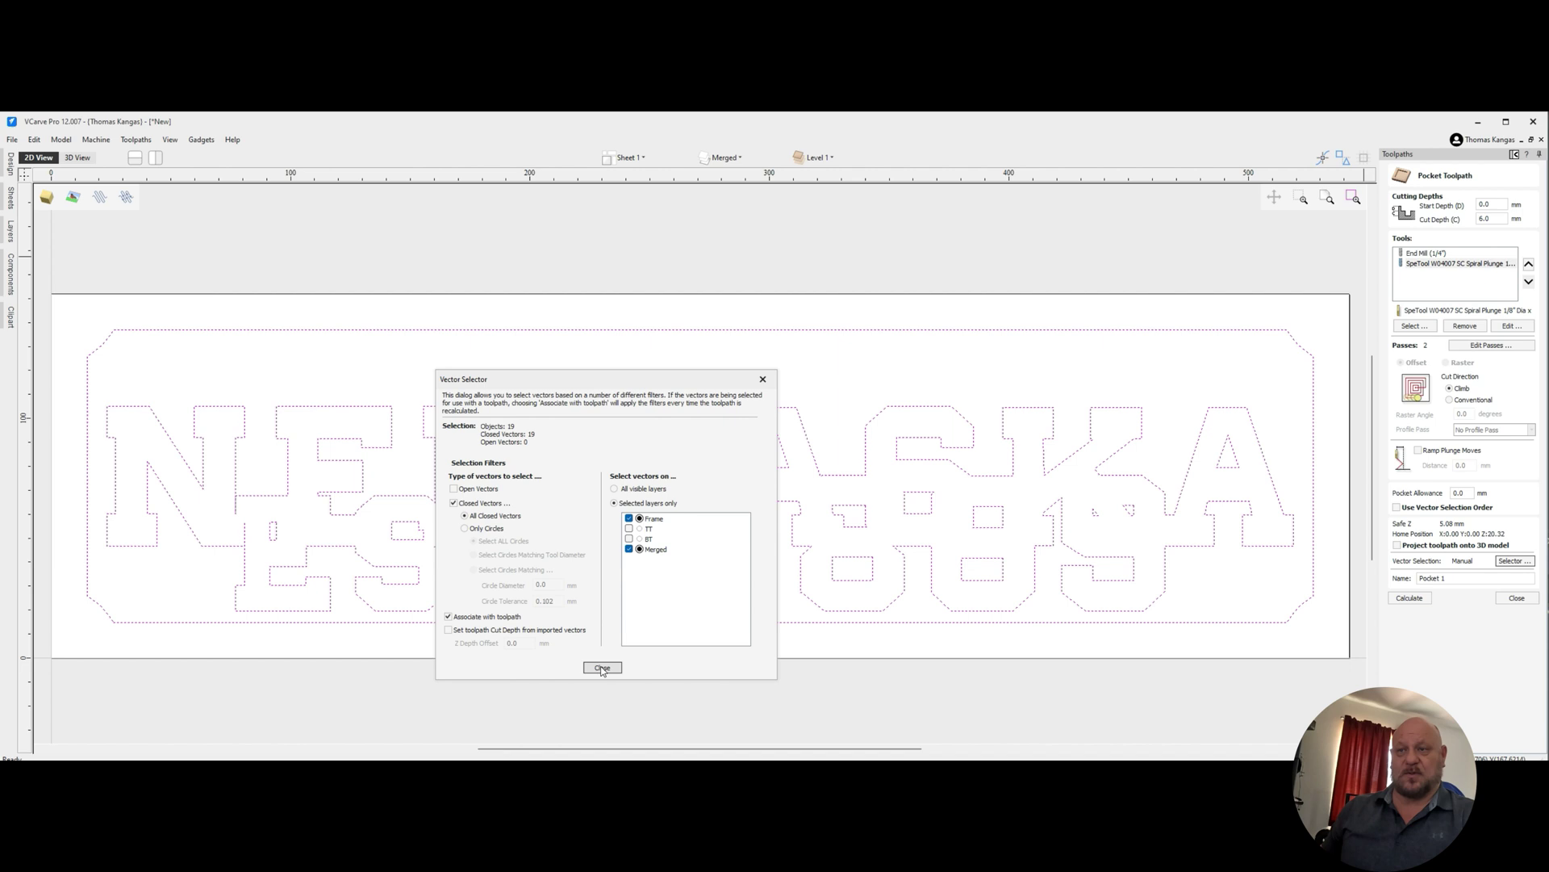
click(602, 668)
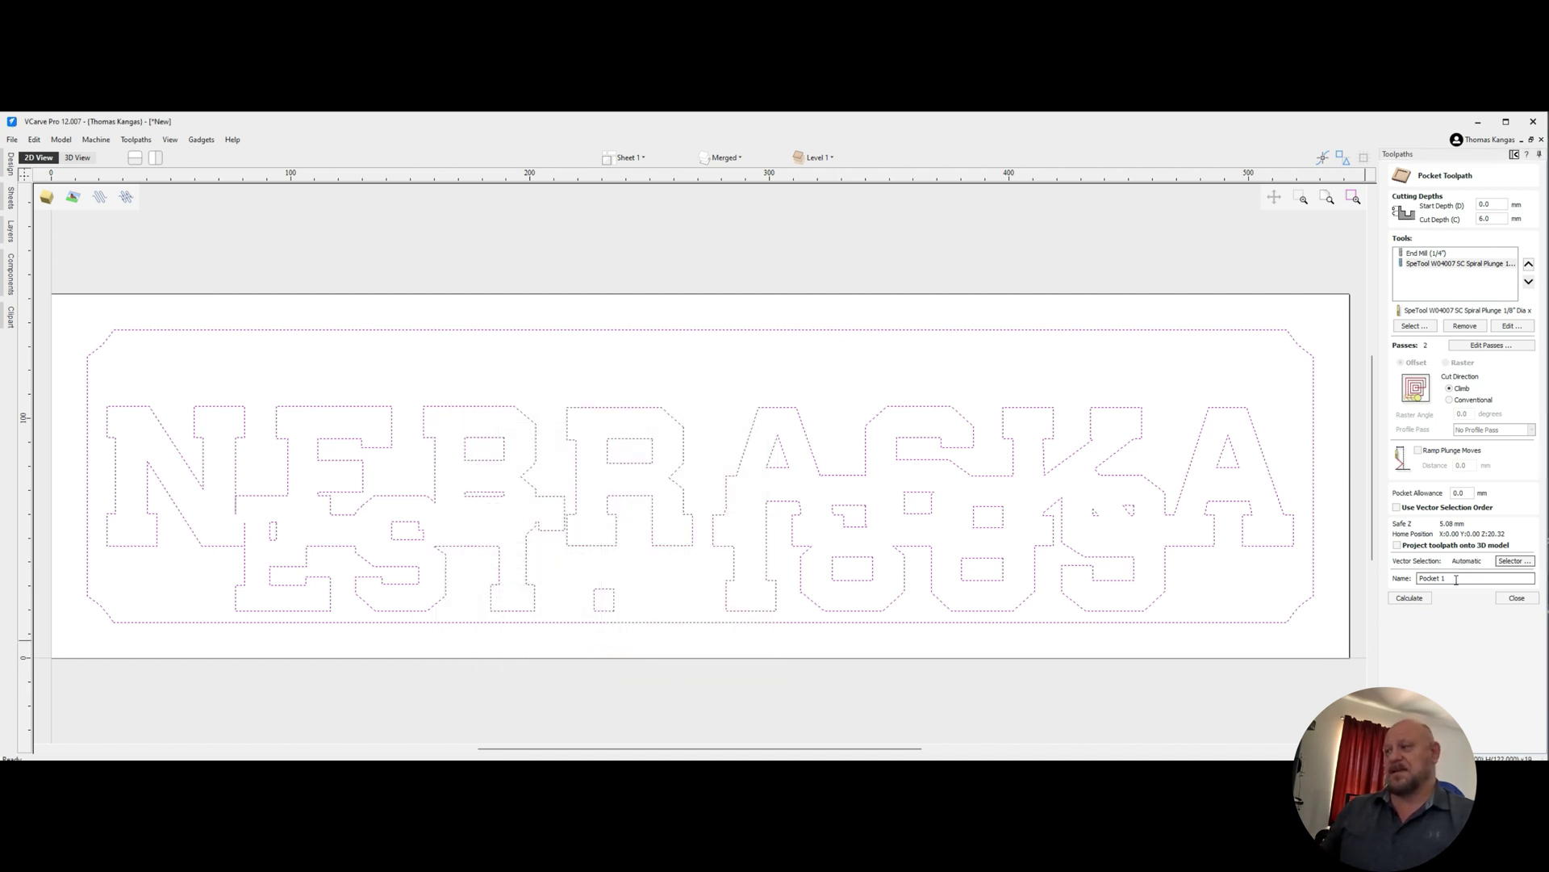
drag(1457, 578, 1408, 580)
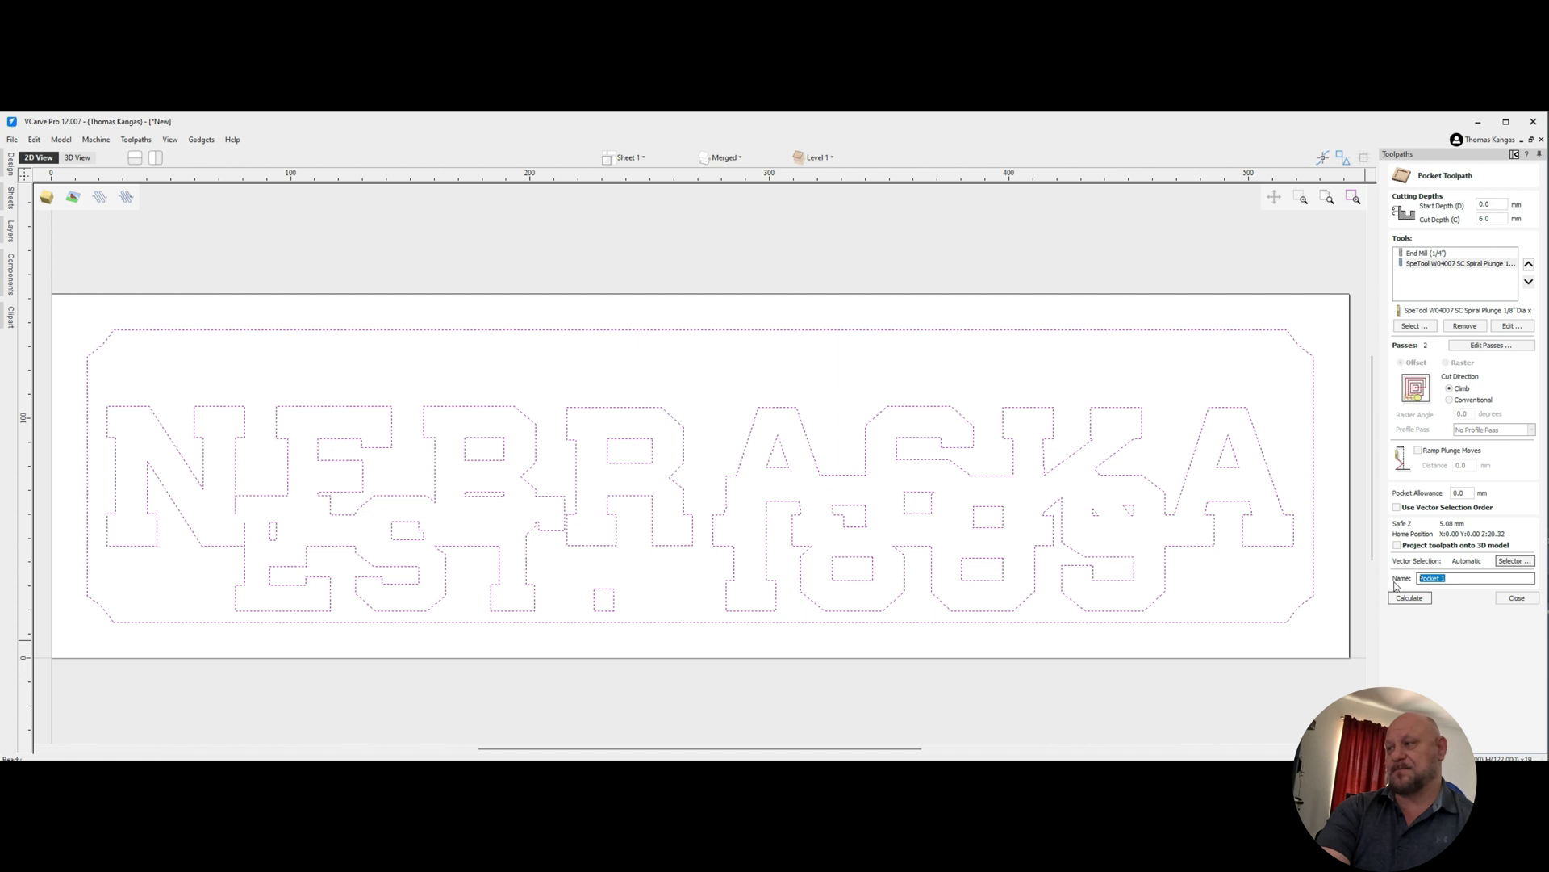
text(Bottom_Text)
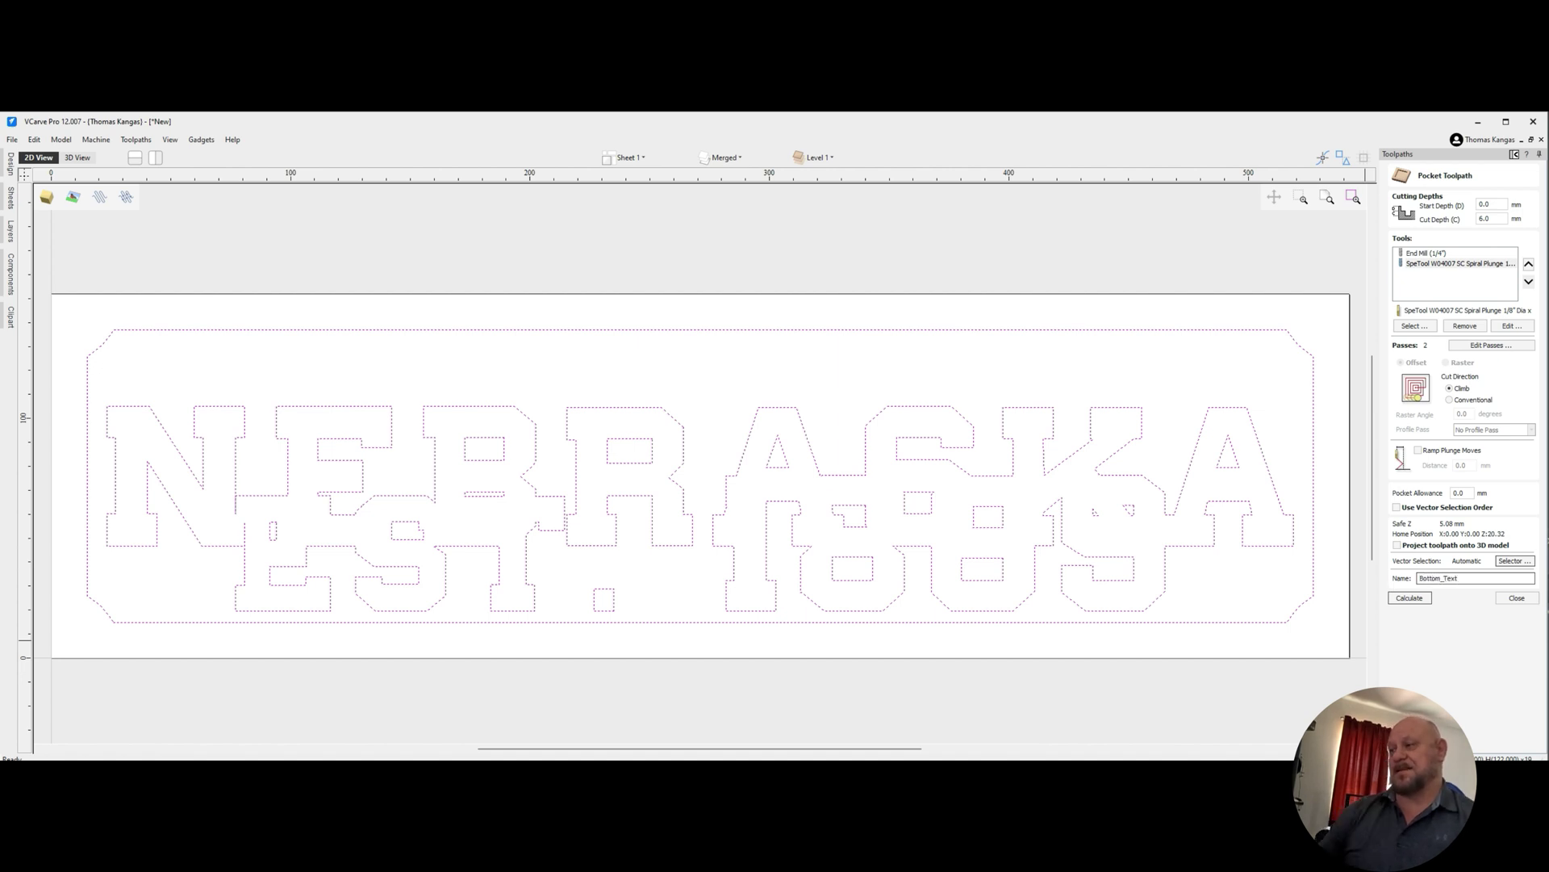
Calculate Bottom_Text, preview all toolpaths, orbit to inspect the carving, then reset the preview.
click(1408, 598)
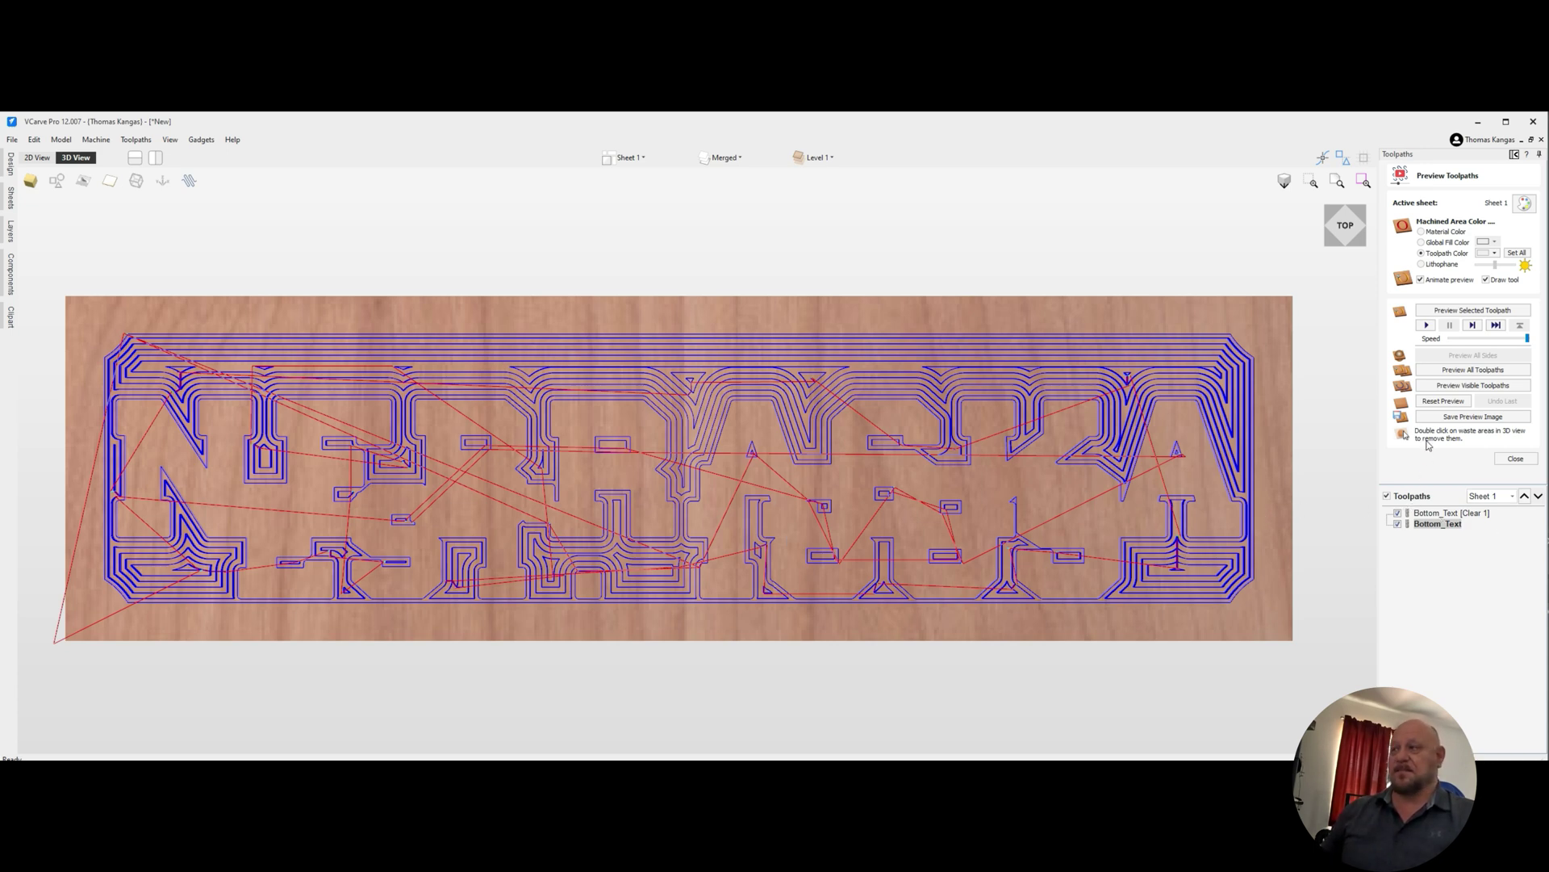
click(1461, 370)
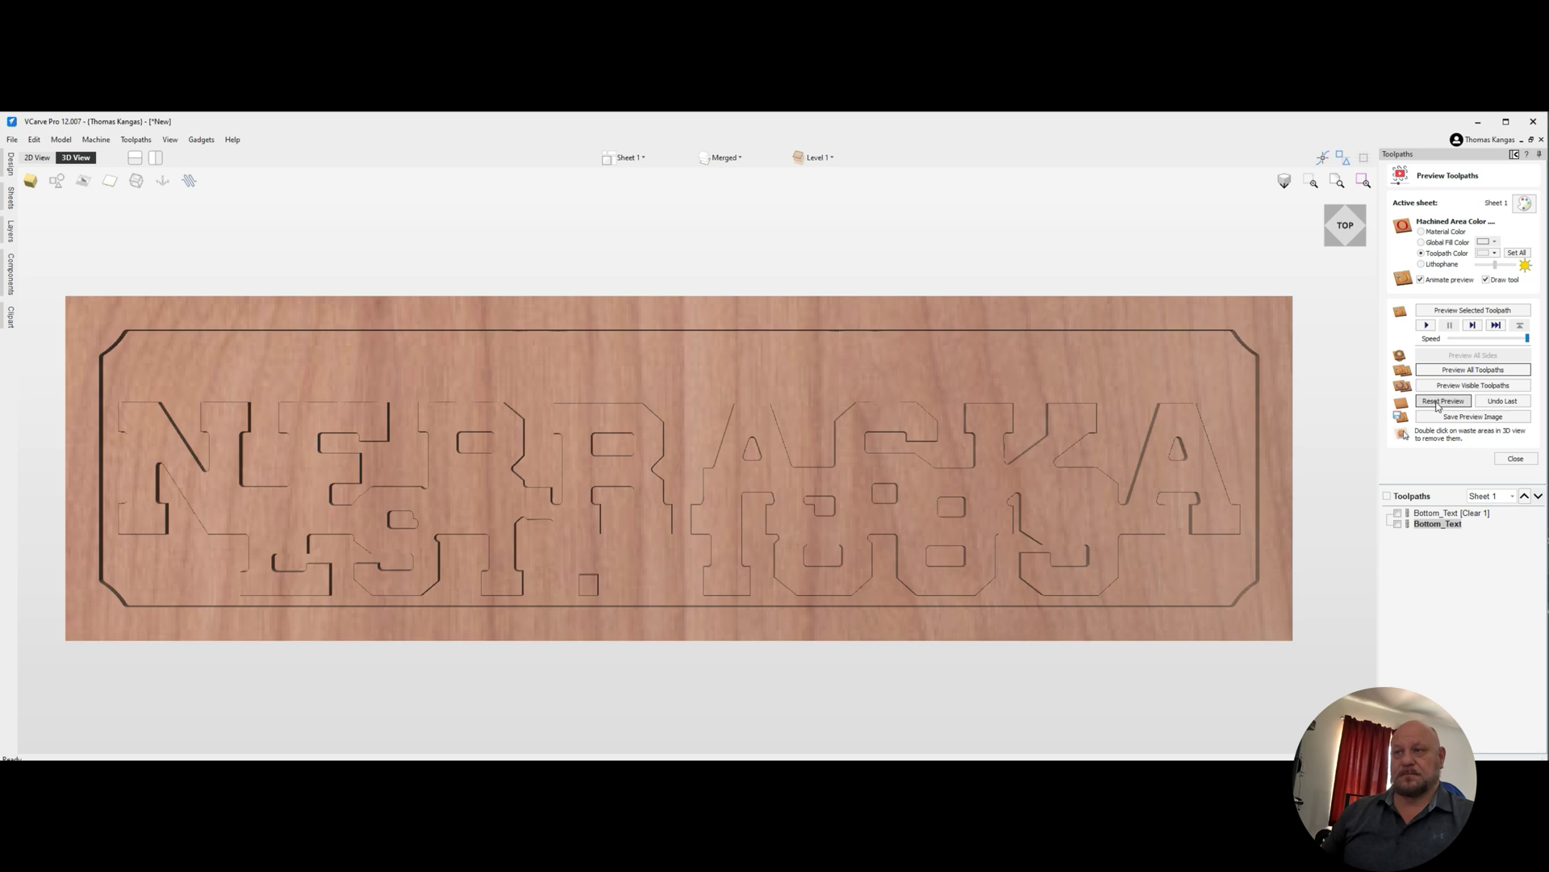
drag(1086, 531, 1077, 434)
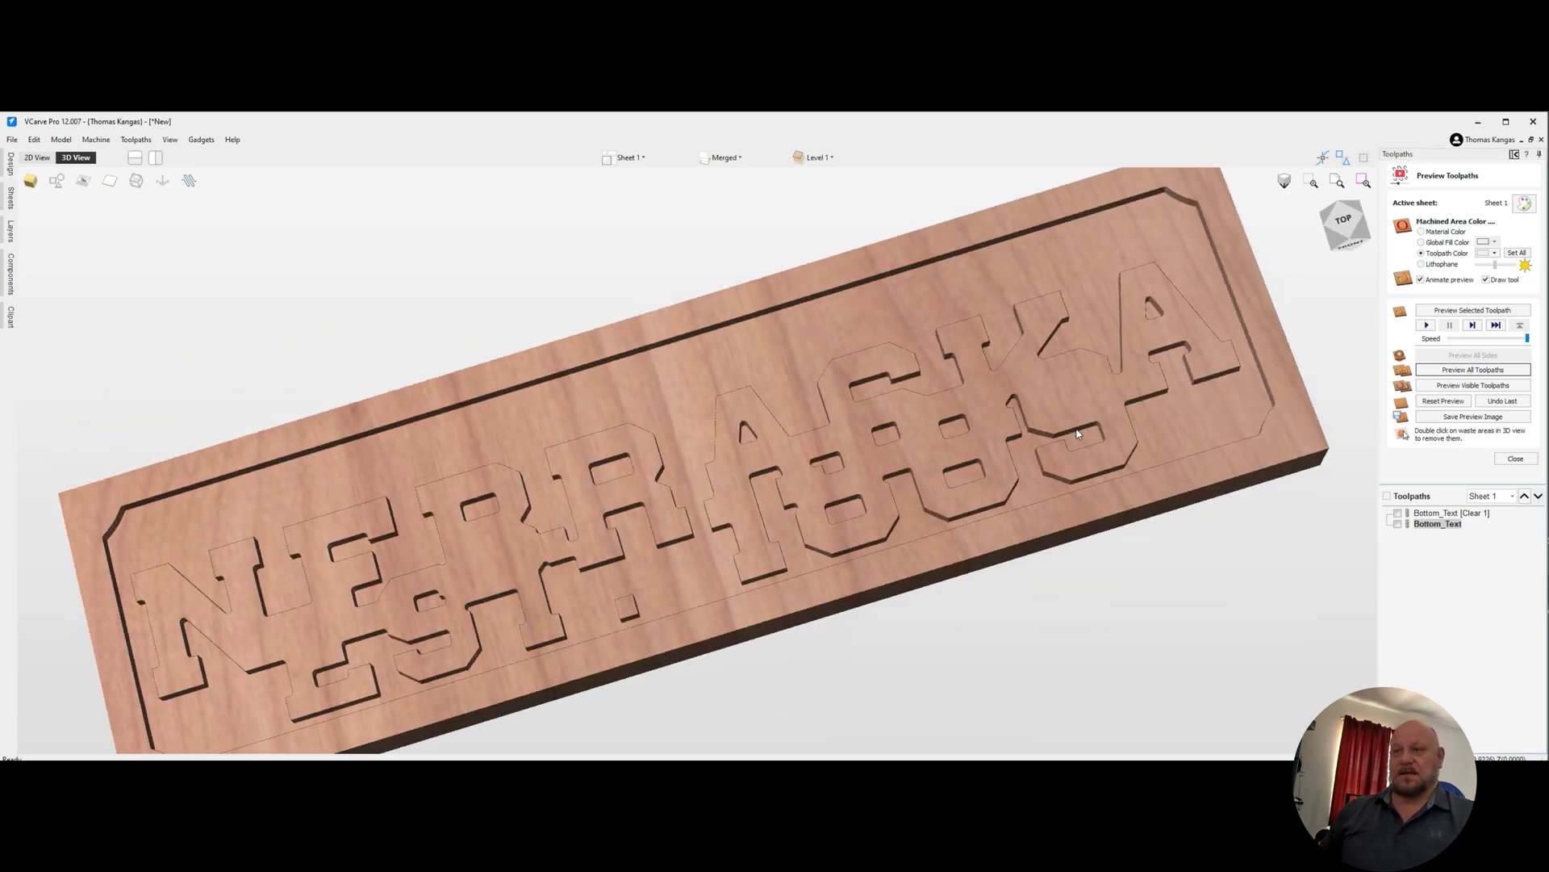
drag(594, 505, 582, 612)
mouse_move(800, 568)
mouse_down()
mouse_move(773, 599)
mouse_move(799, 595)
mouse_up()
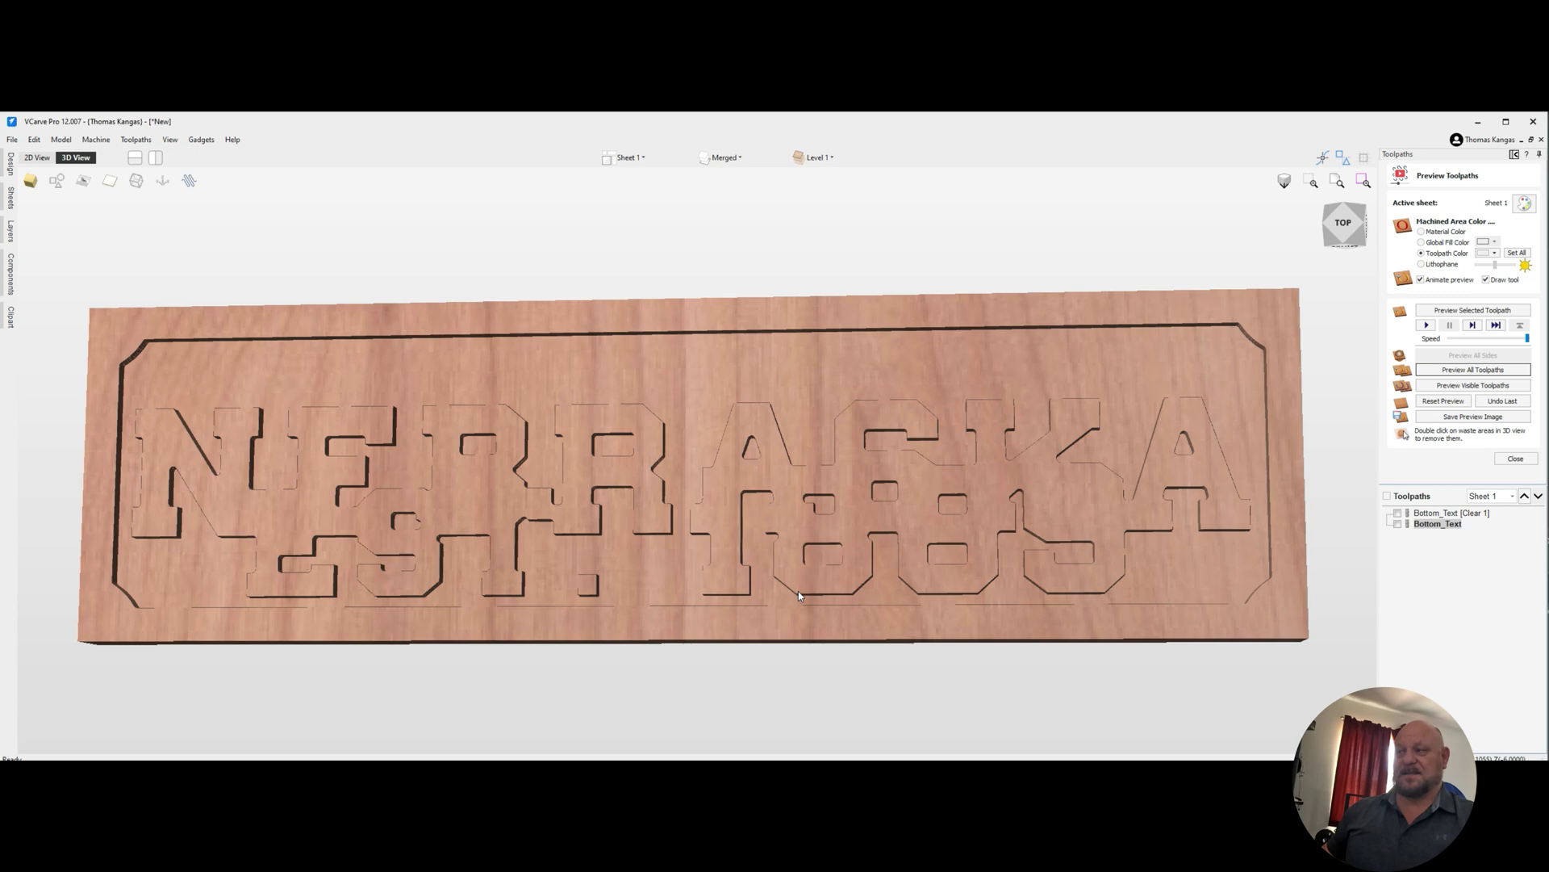
click(1444, 401)
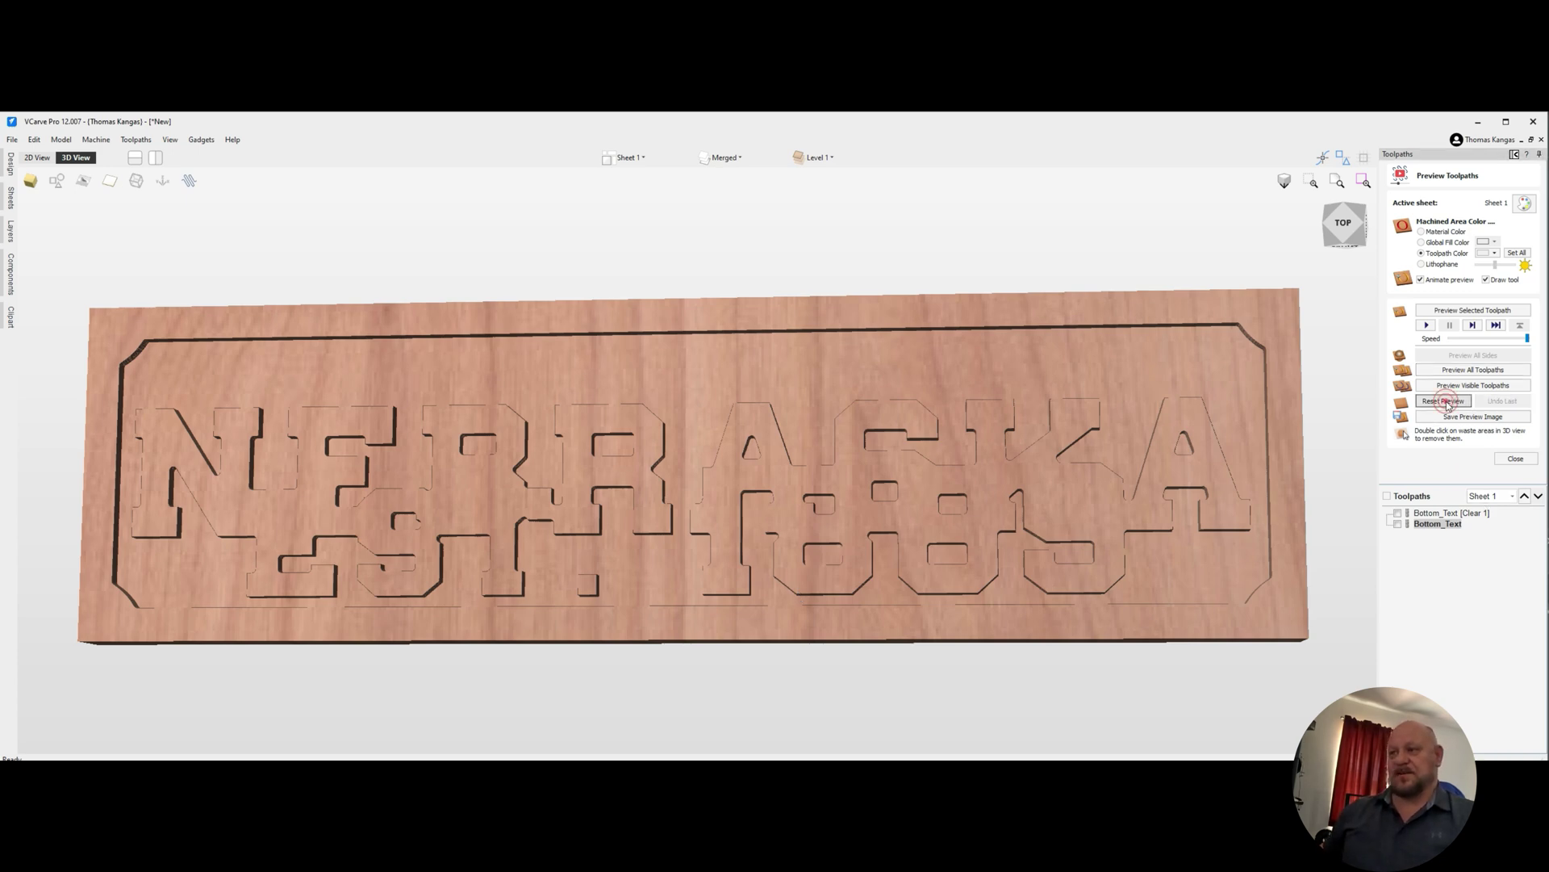
Close the preview, begin a second pocket toolpath with 3.0 mm cut depth, and open its Selector.
click(1517, 458)
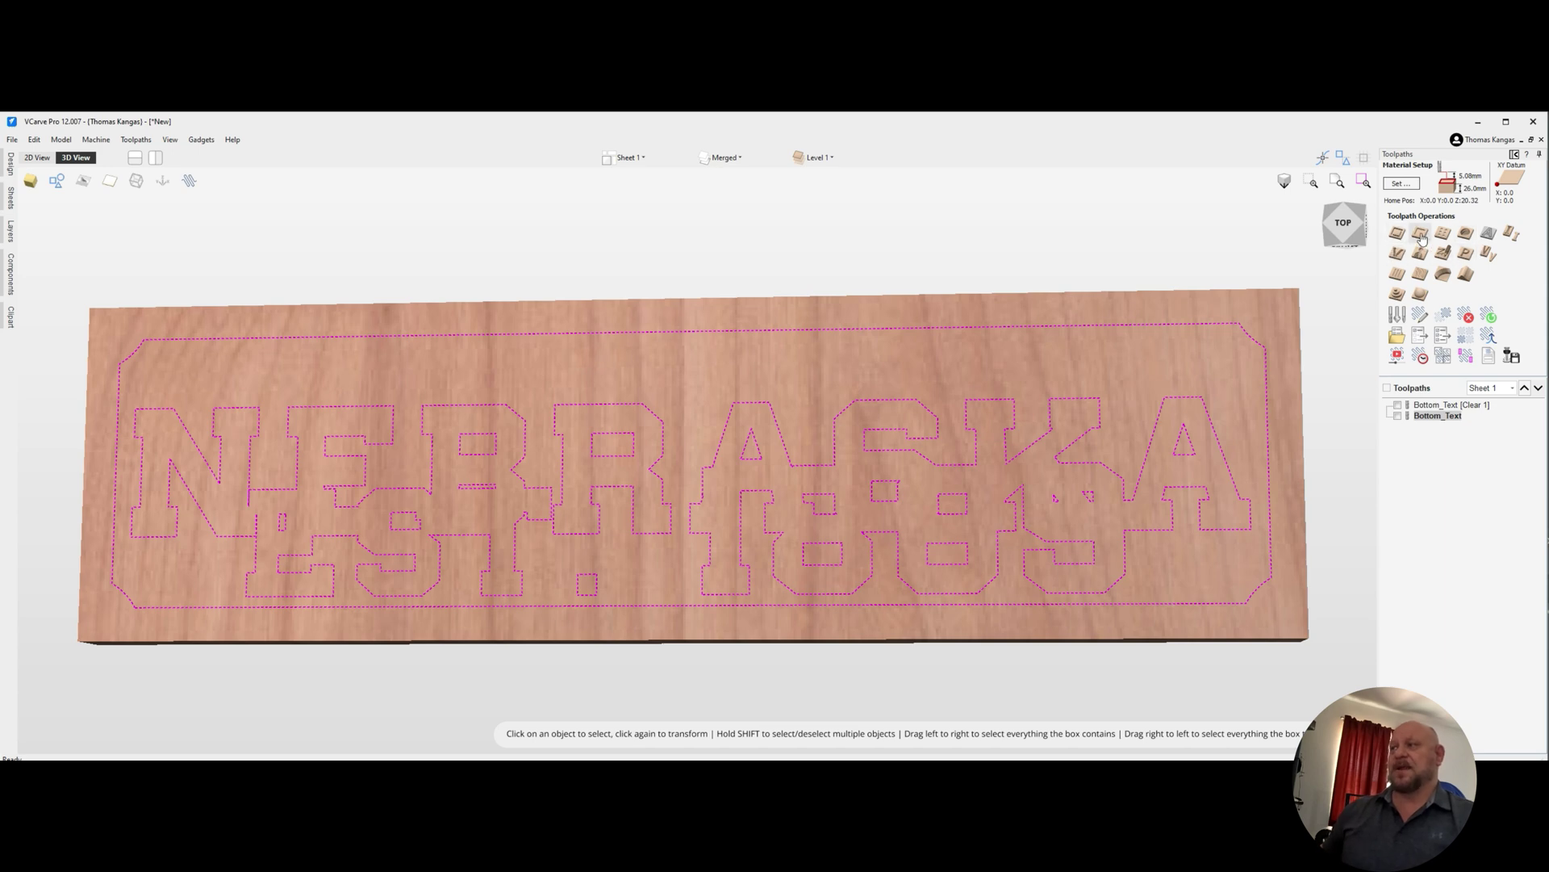
click(1422, 235)
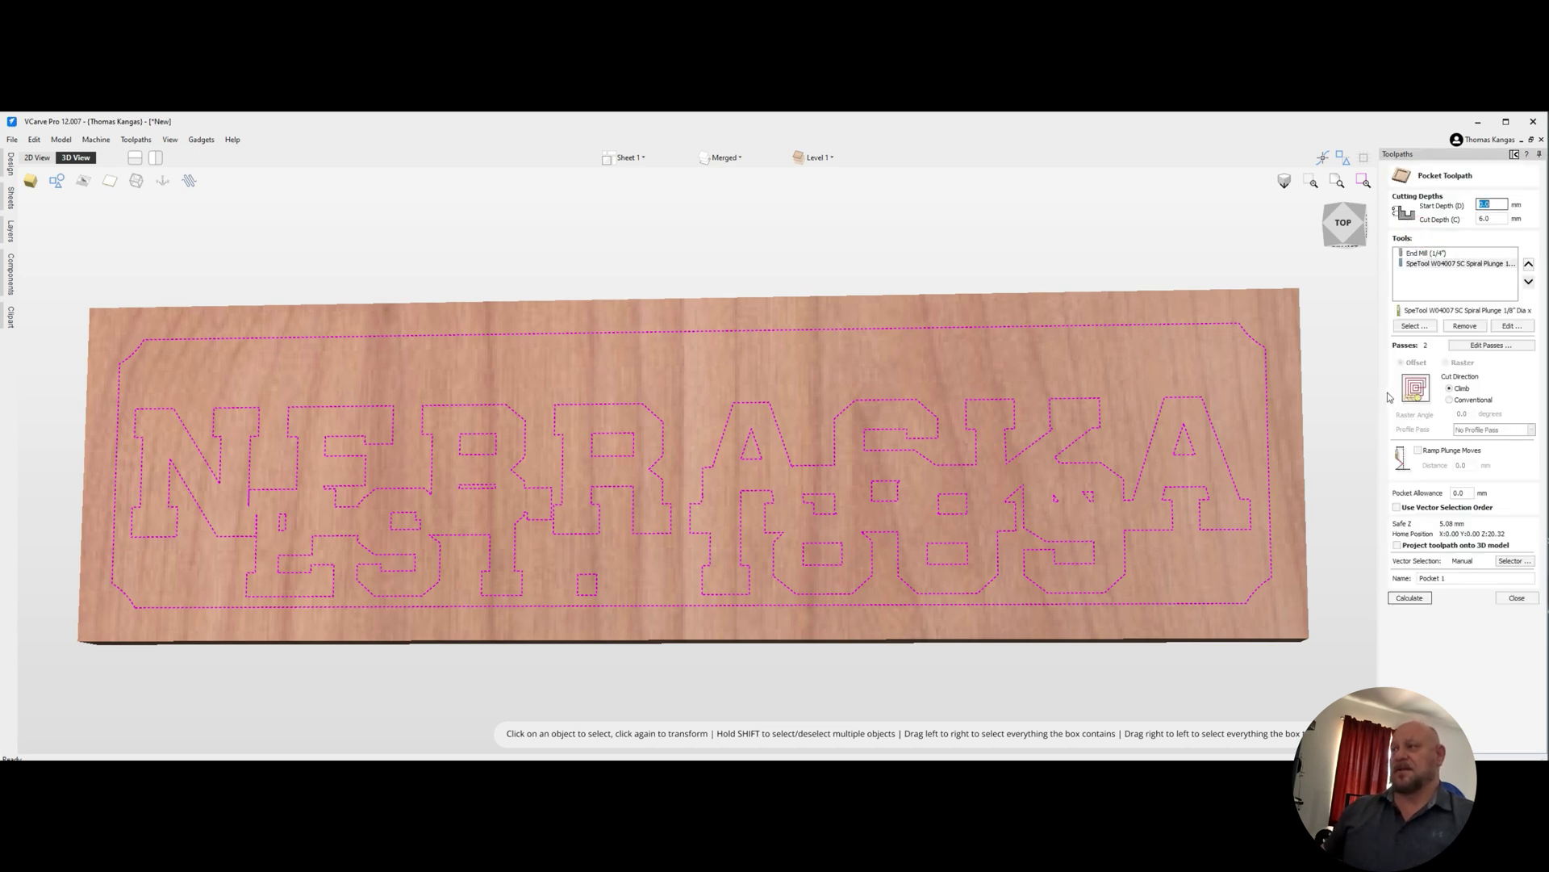
key(Tab)
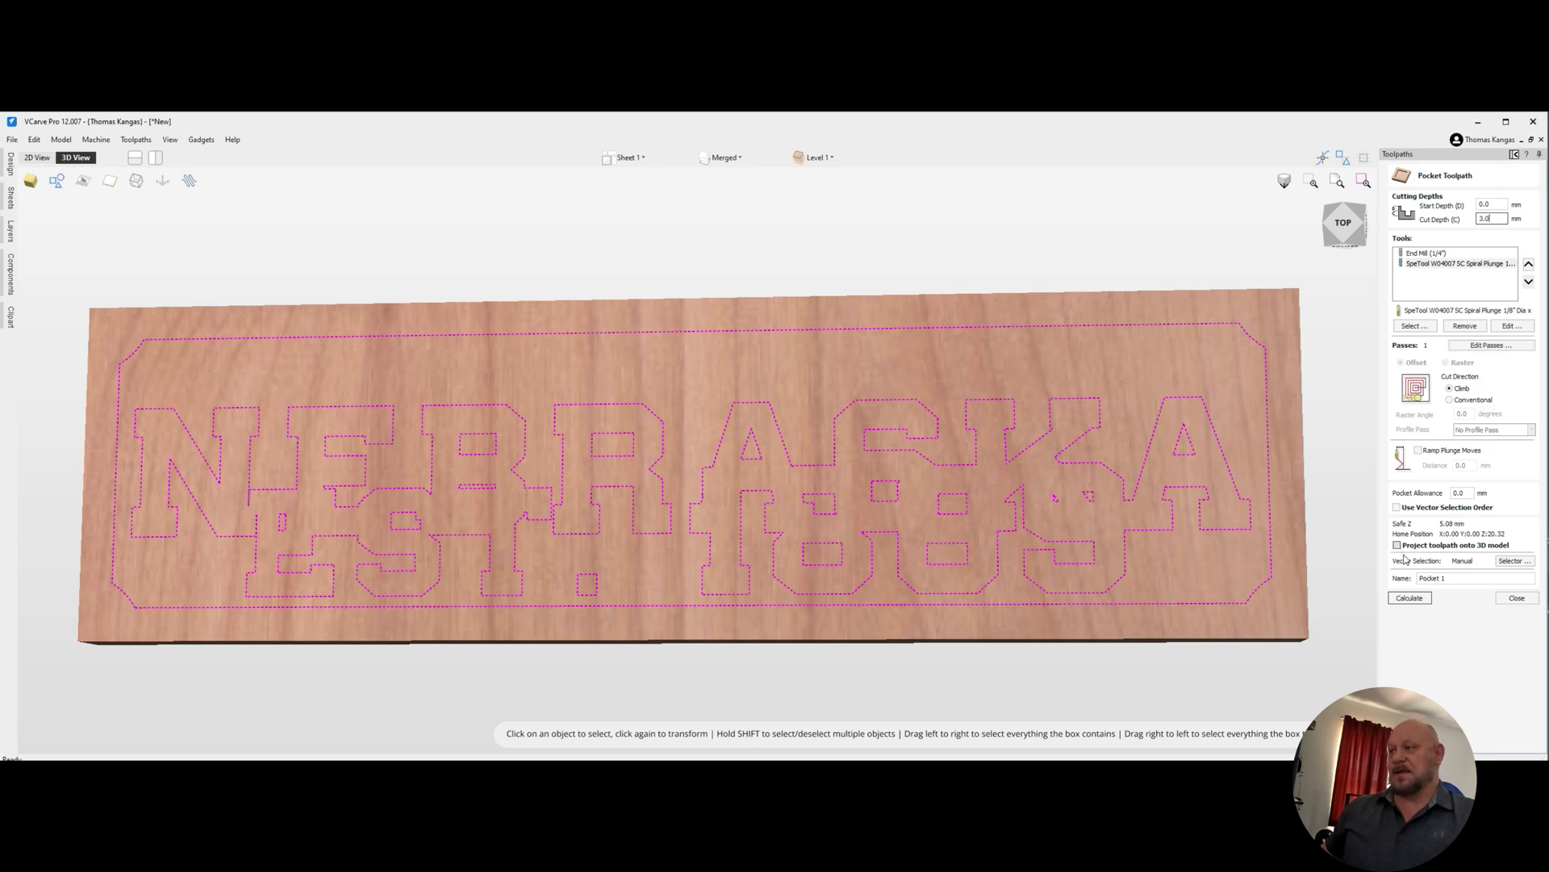
click(1516, 562)
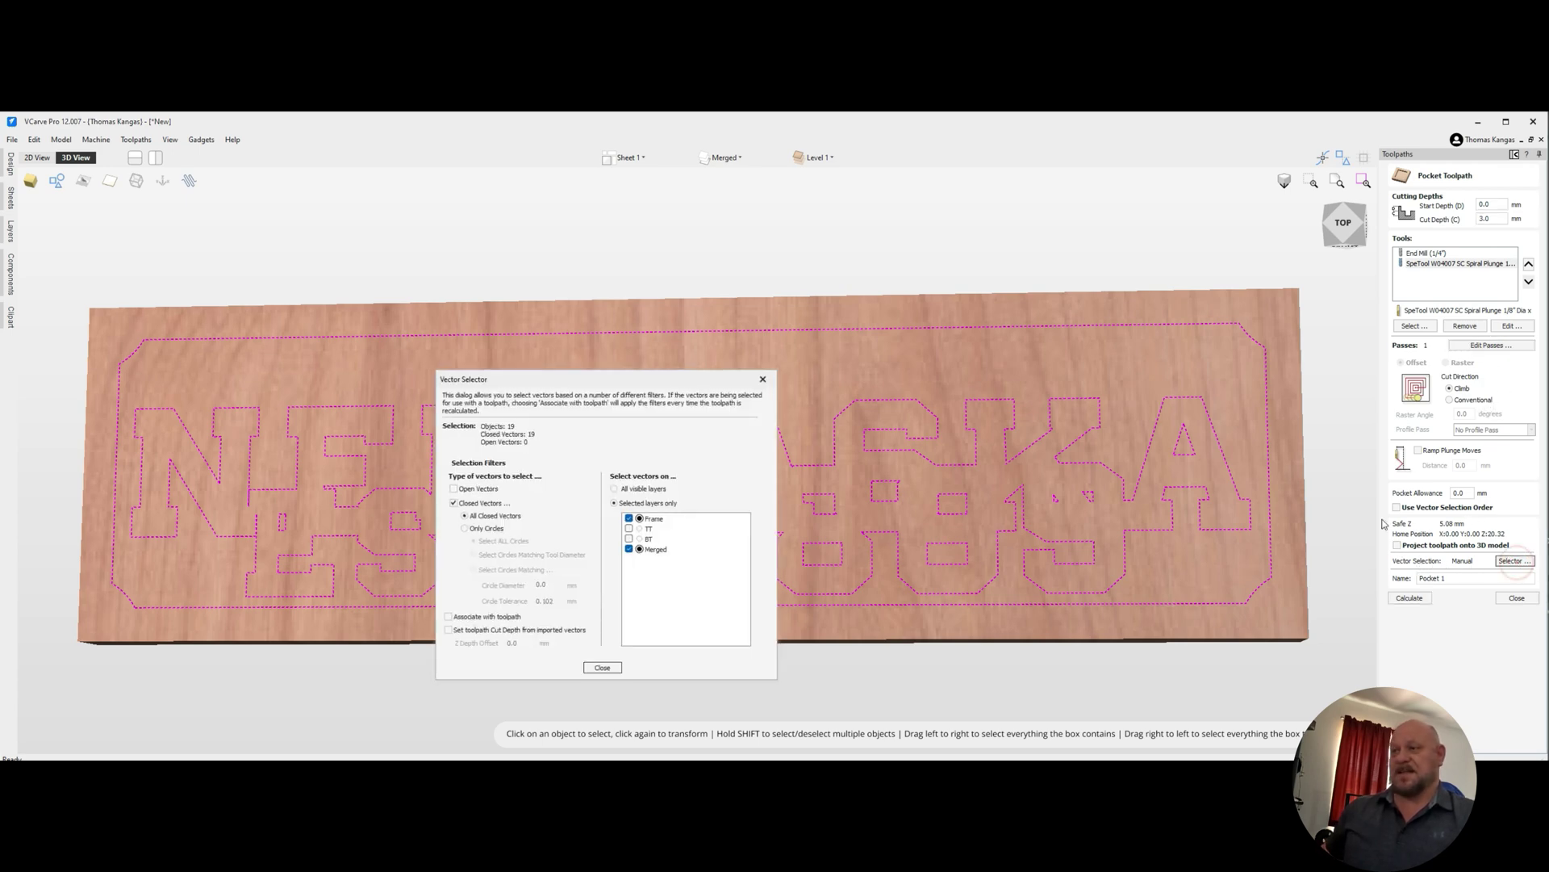
Close the filters and make the TT and BT layers visible.
click(602, 666)
click(731, 157)
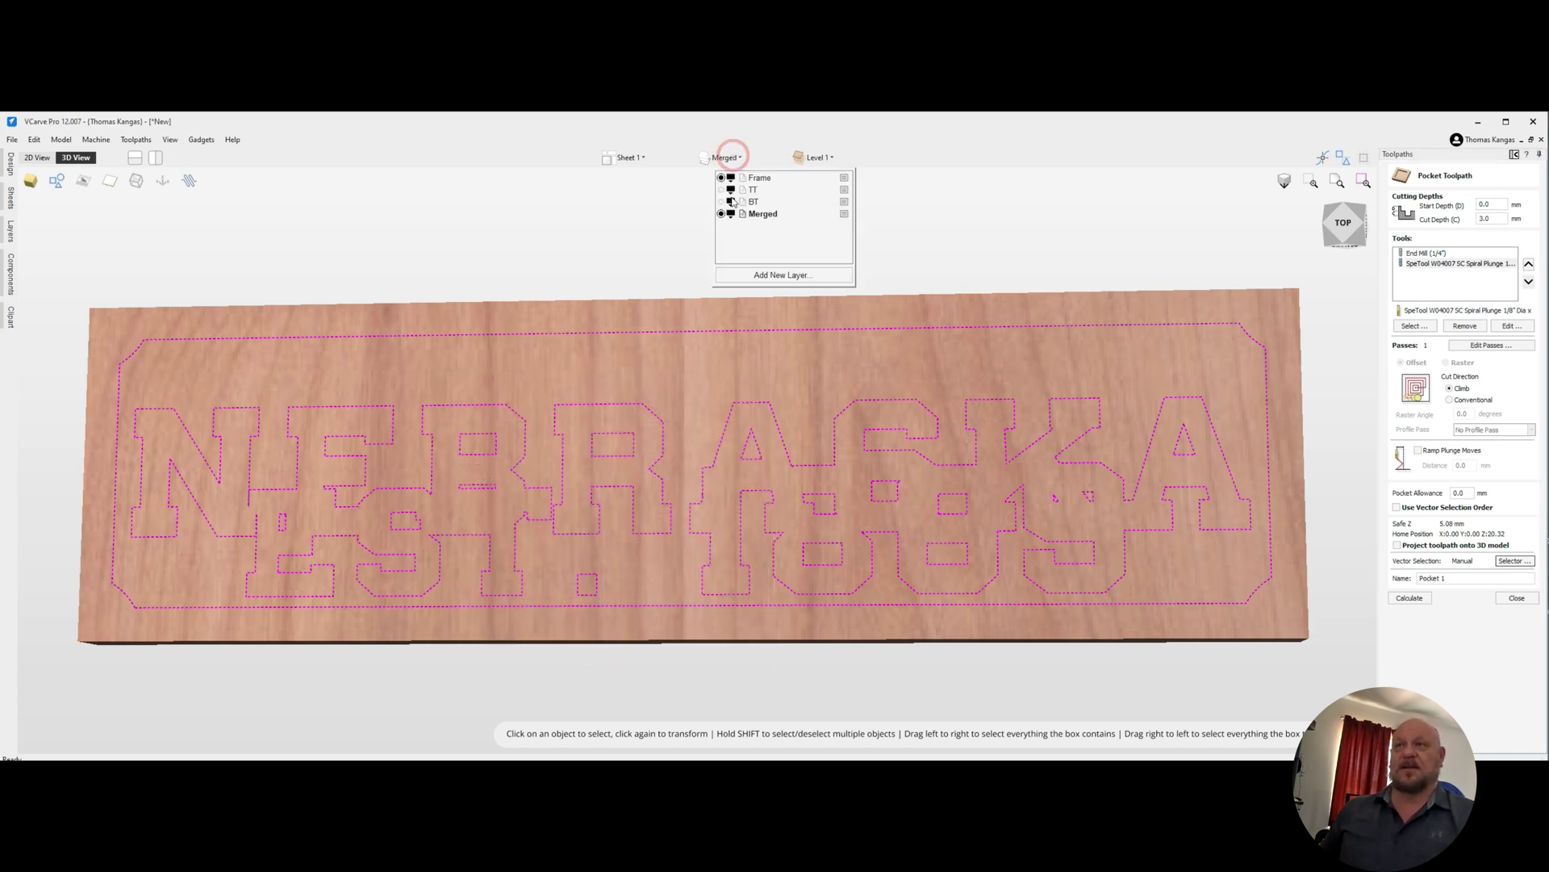
click(721, 189)
click(721, 202)
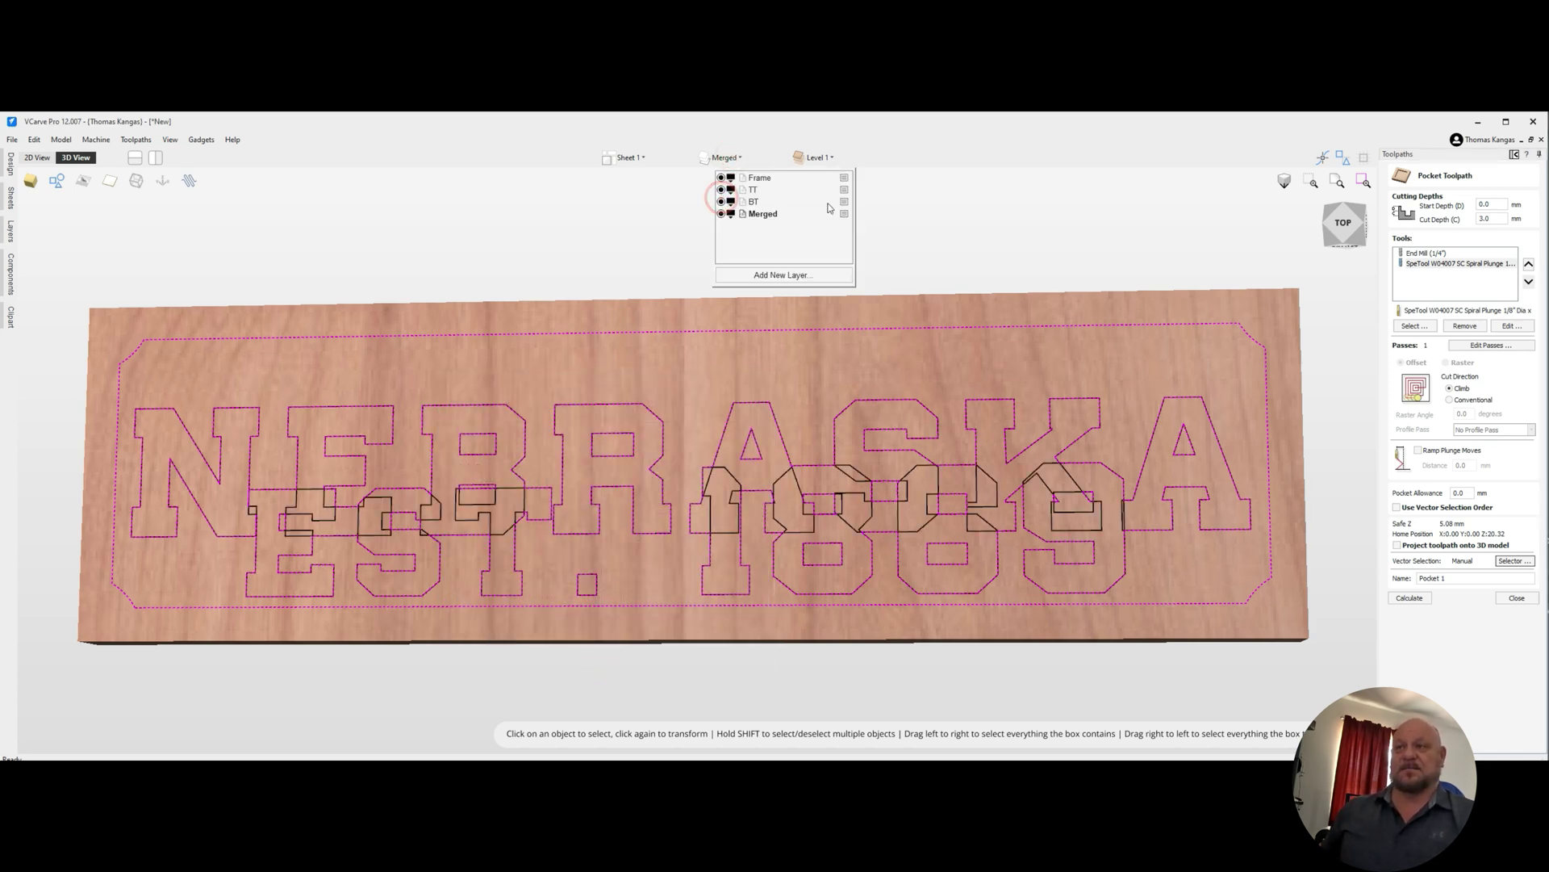
Switch the pocket's vector selection from the Merged layer to TT, linked to the toolpath.
click(1514, 561)
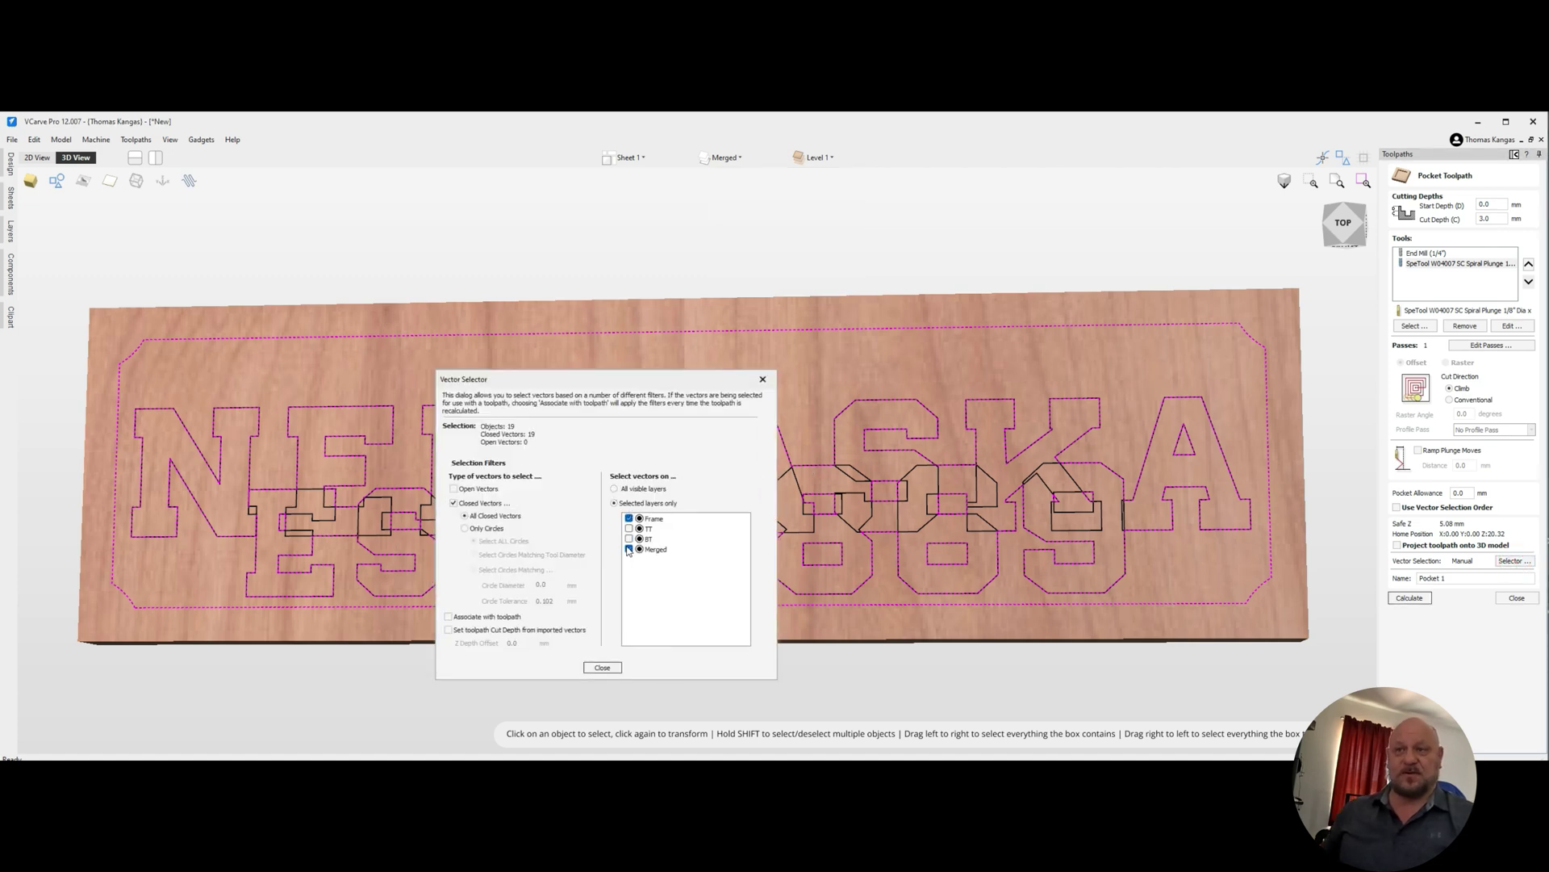
click(629, 550)
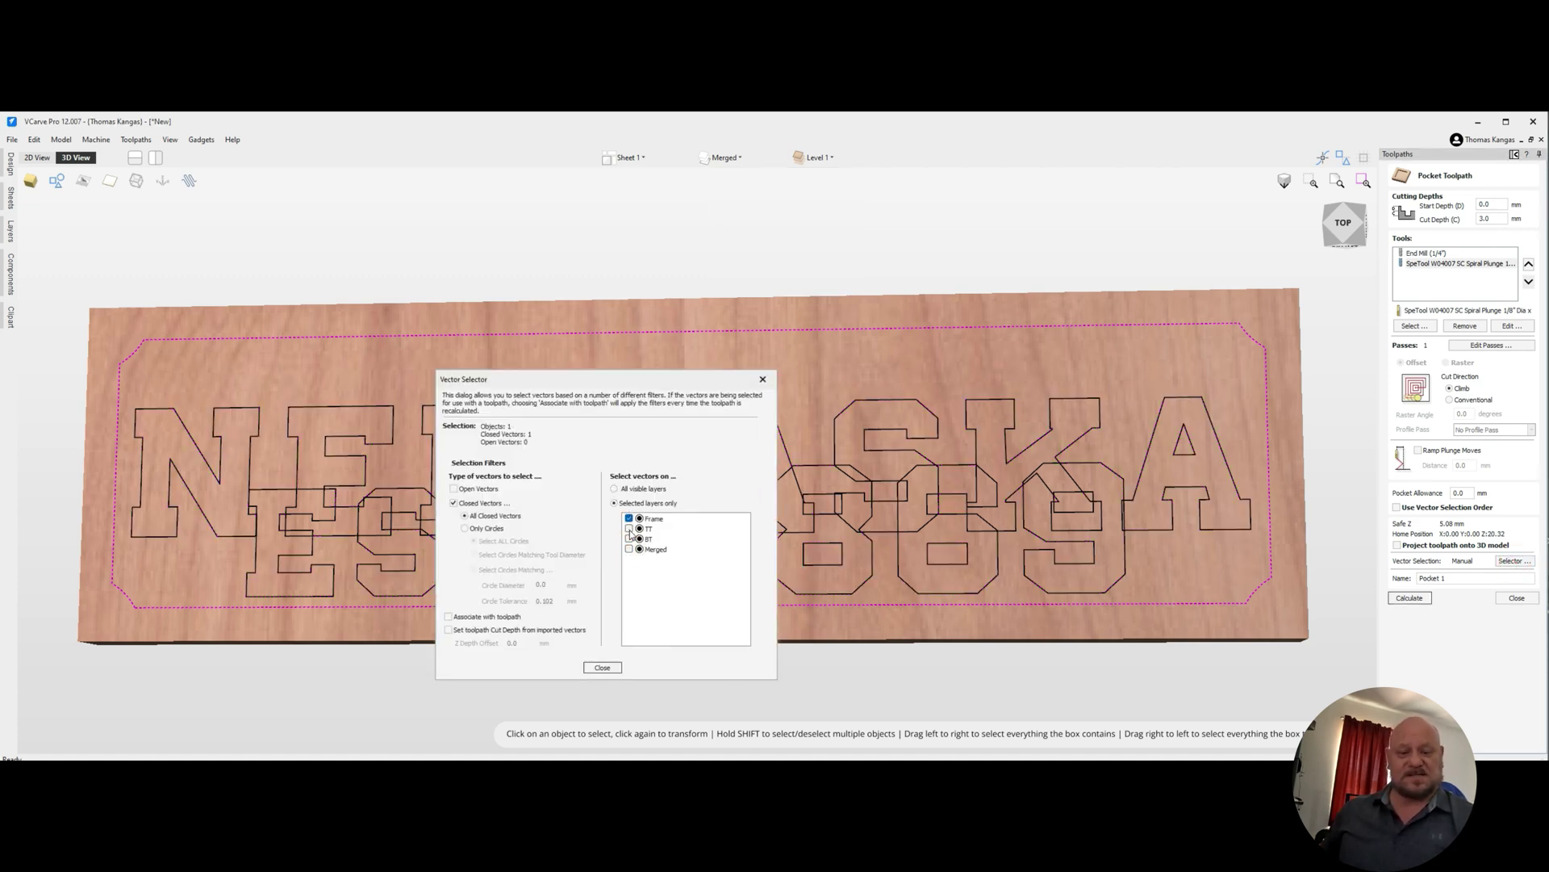
click(630, 529)
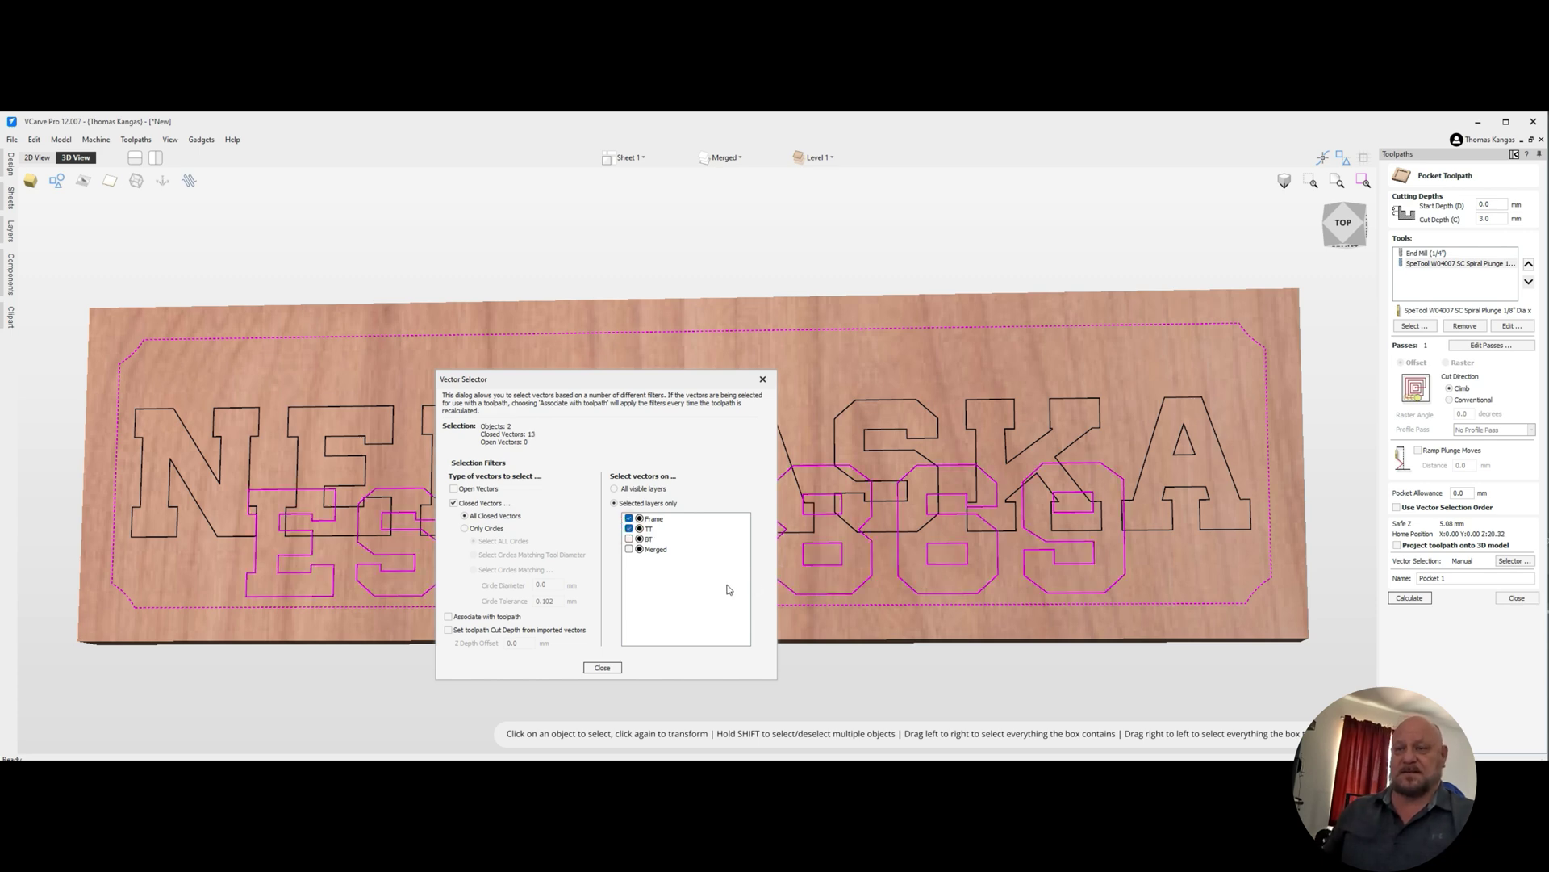
click(449, 617)
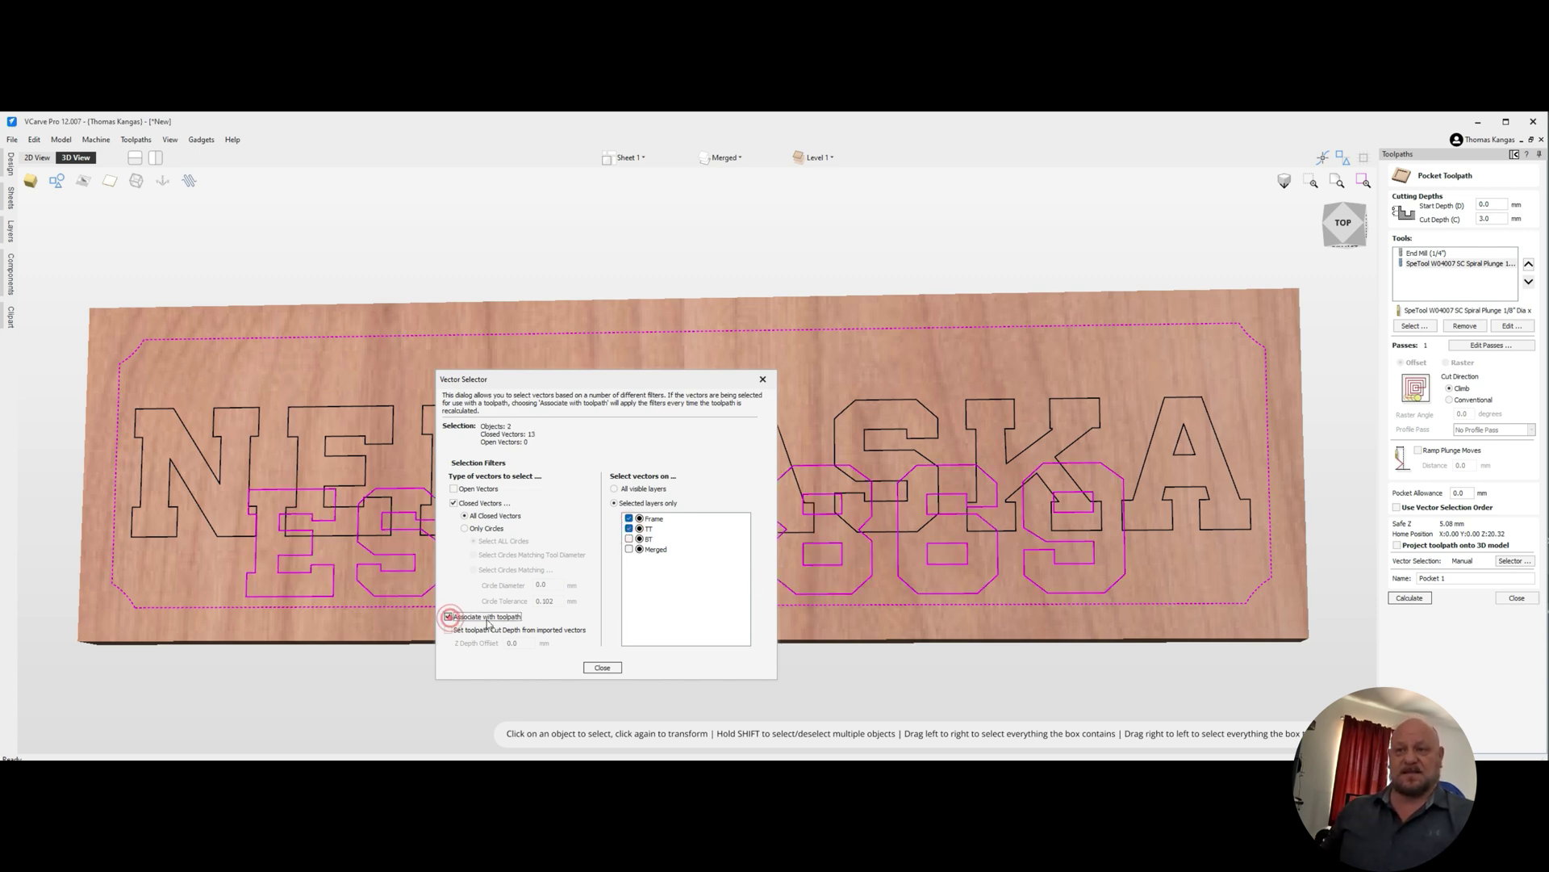
click(604, 667)
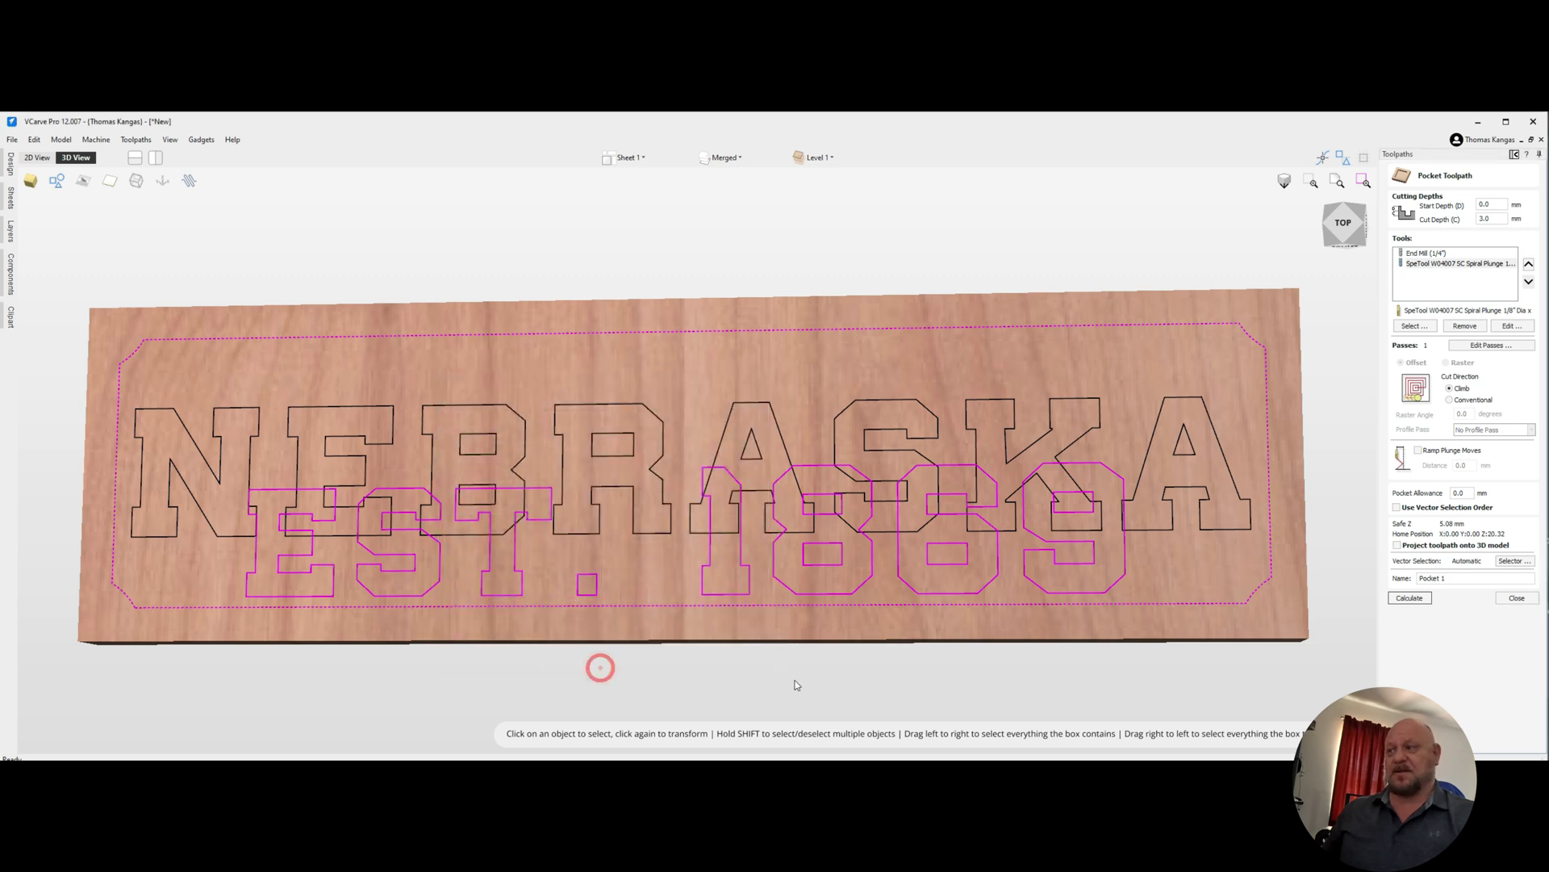
Name the pocket toolpath Top_Text and calculate it.
double_click(1449, 578)
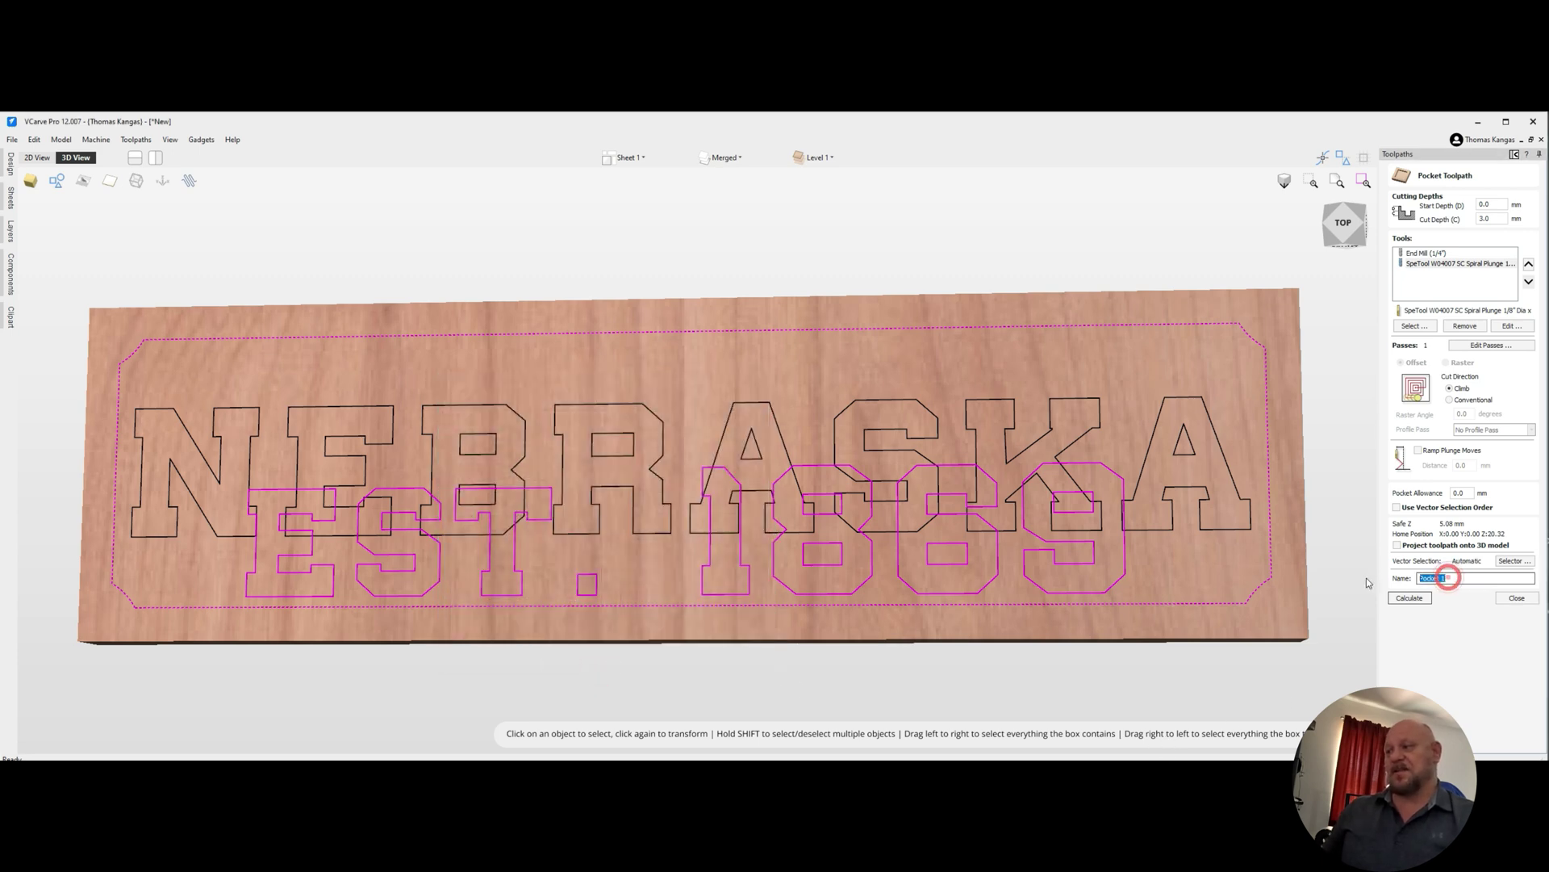
text(Top_Text)
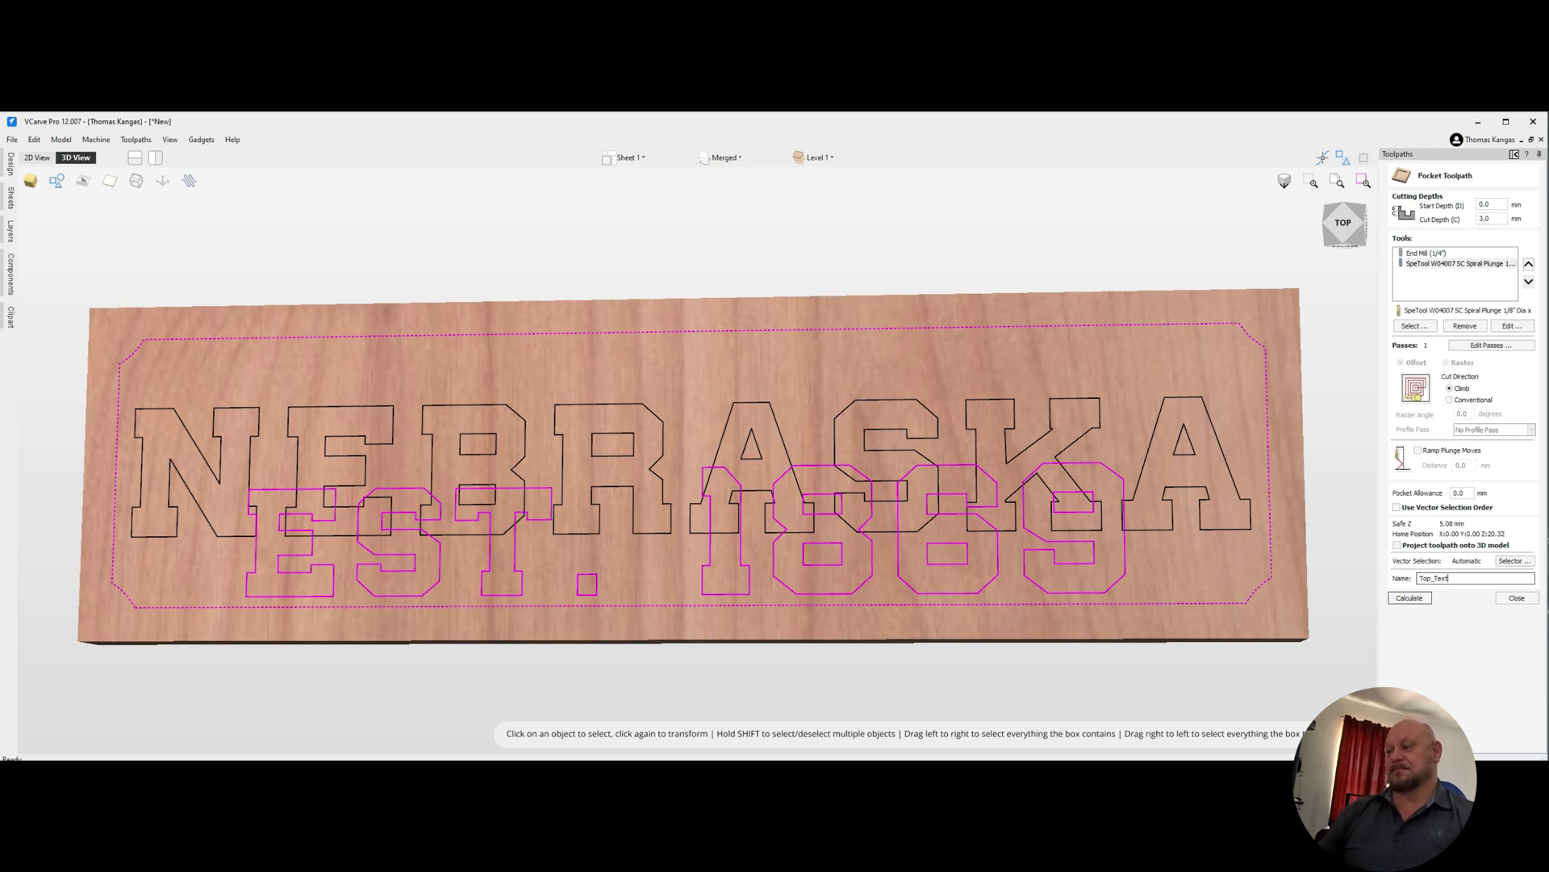
click(1403, 599)
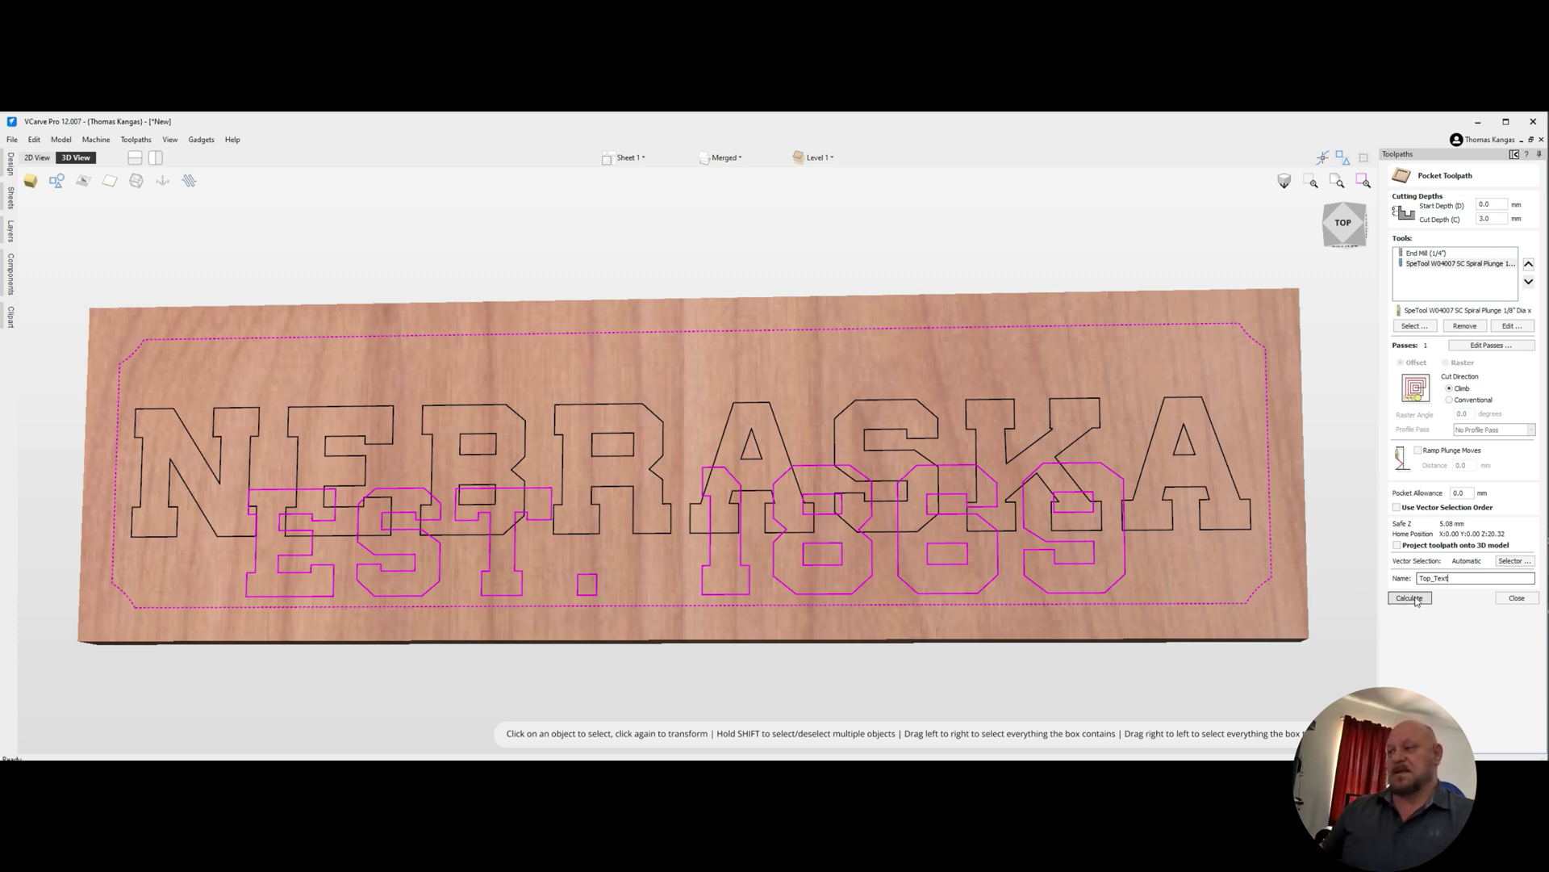
Reopen Top_Text, confirm its vector selection unchanged, and recalculate it.
click(1416, 601)
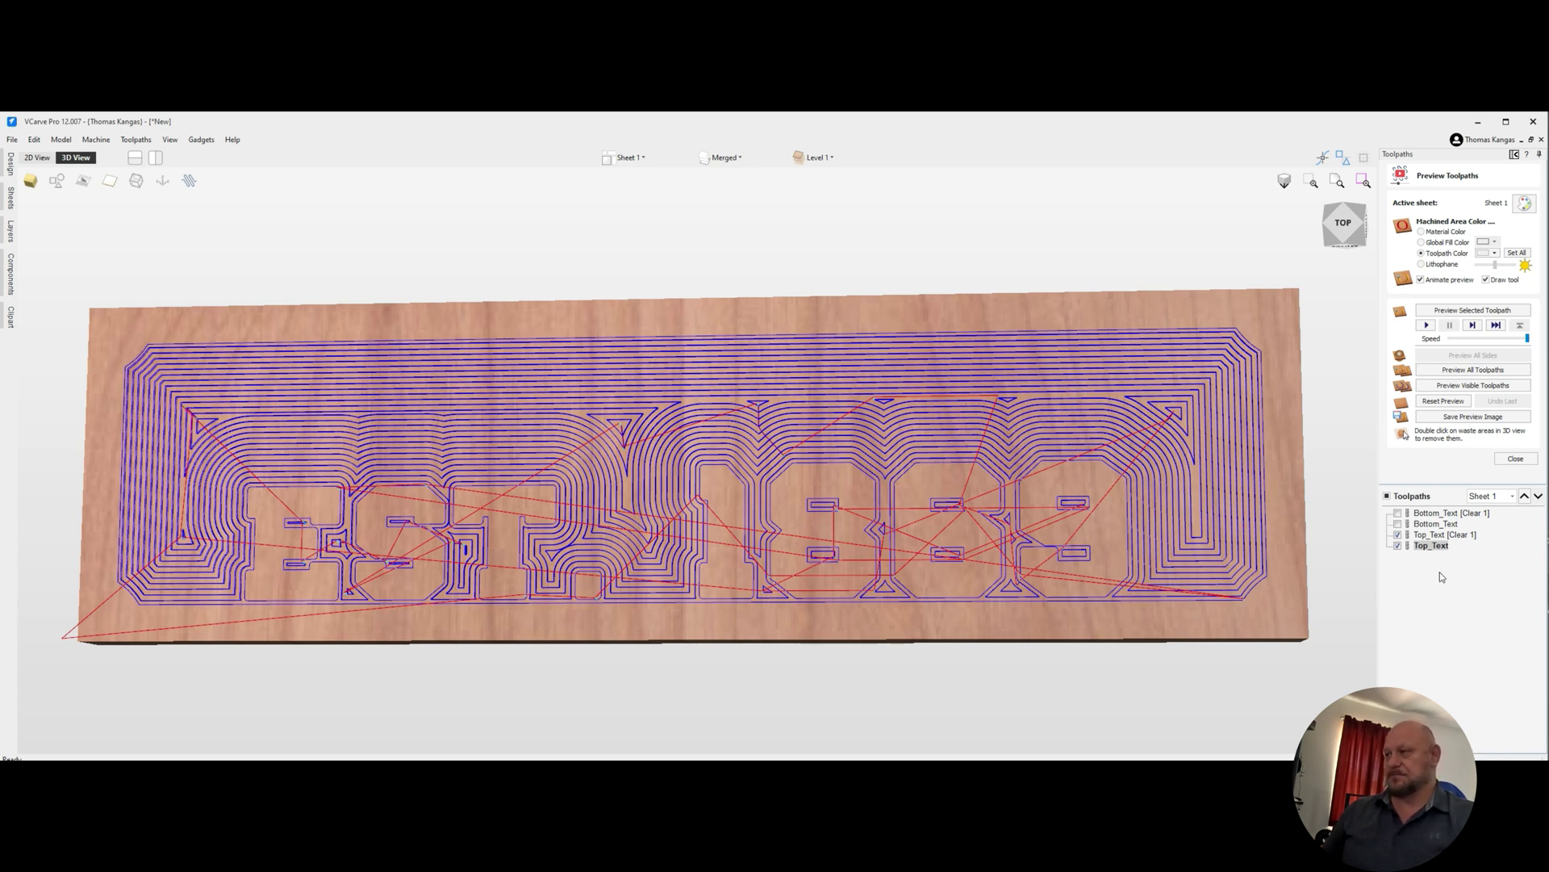
double_click(1473, 543)
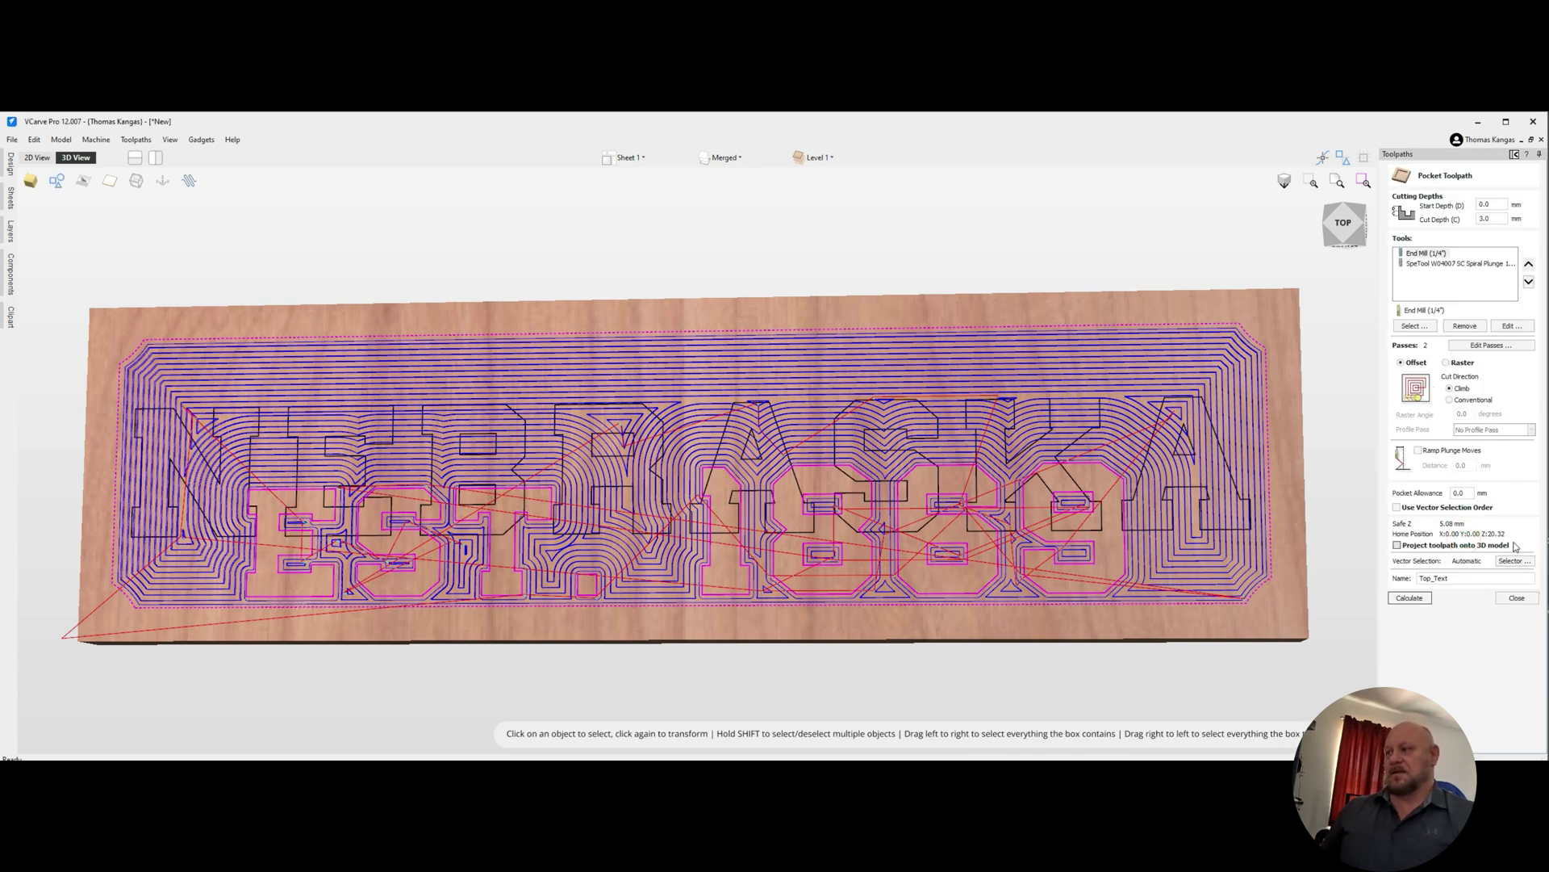
click(1514, 560)
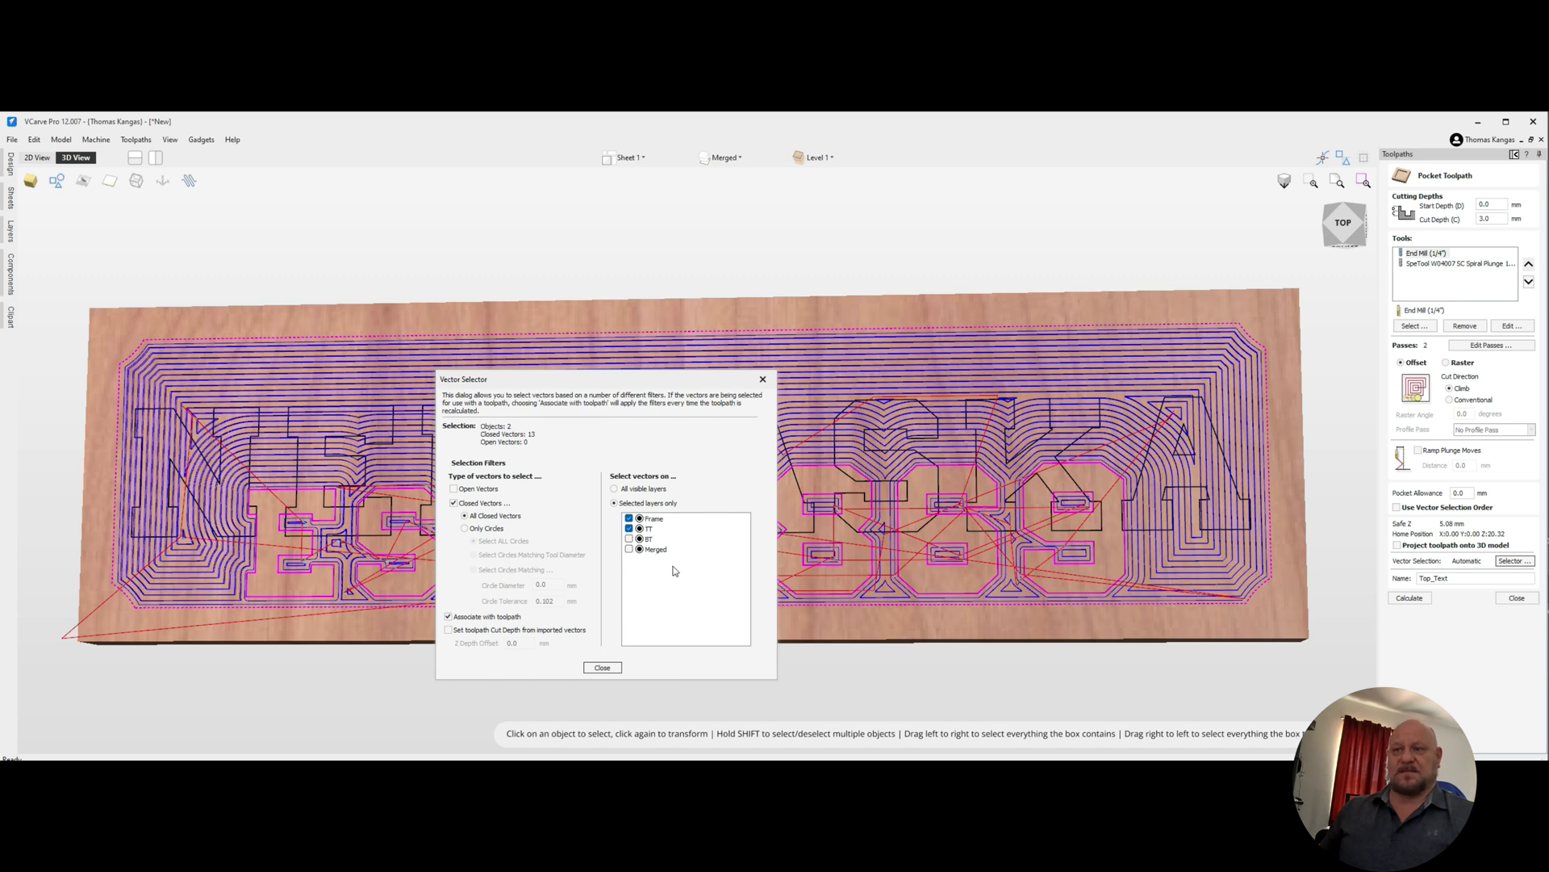
click(605, 666)
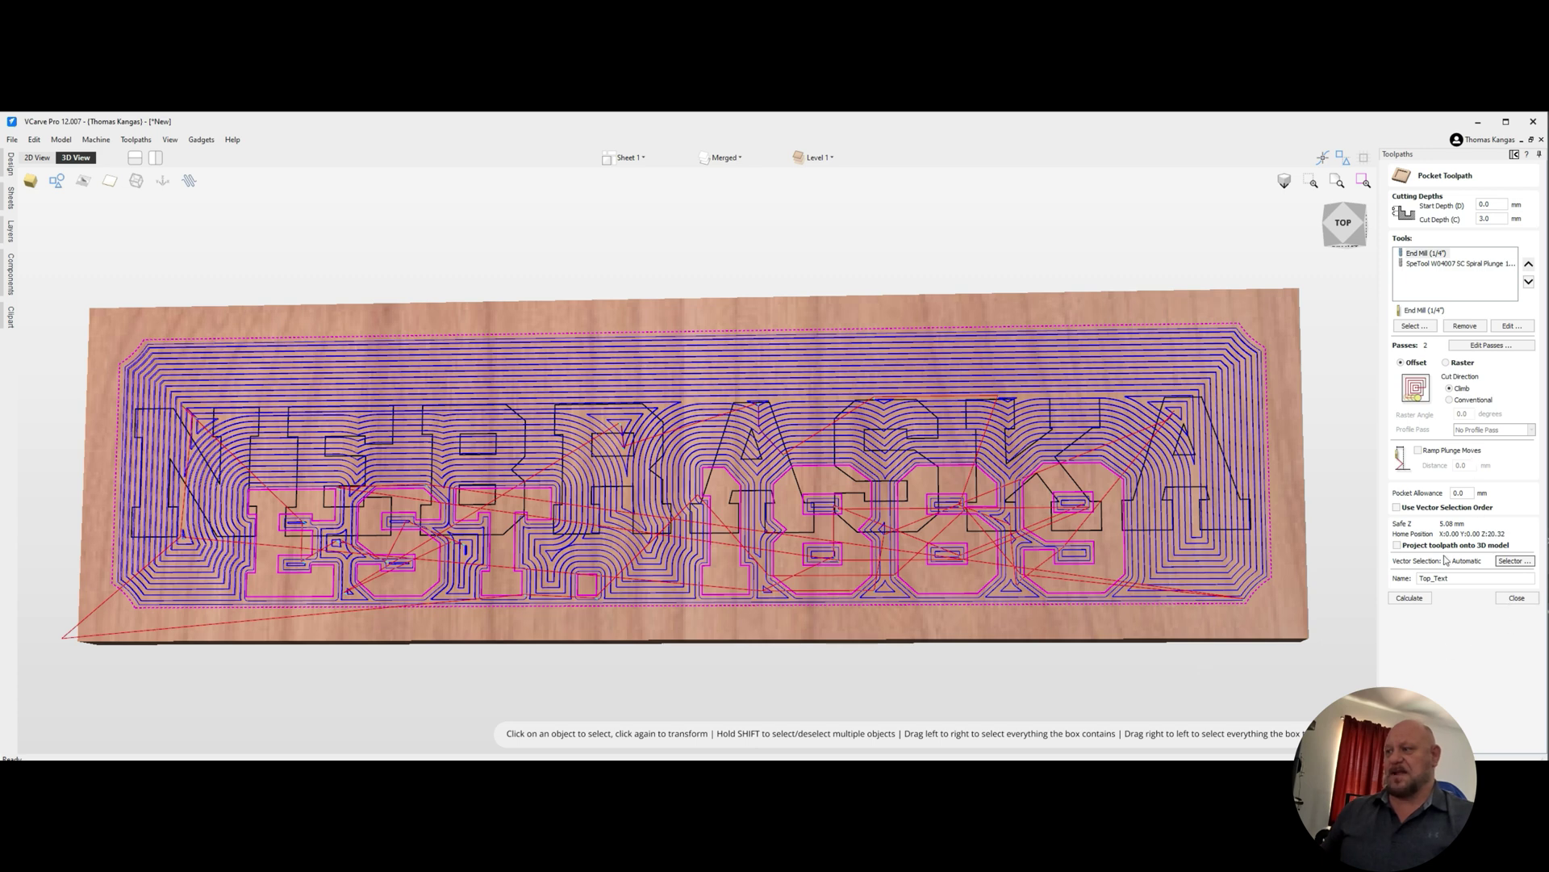
click(1406, 596)
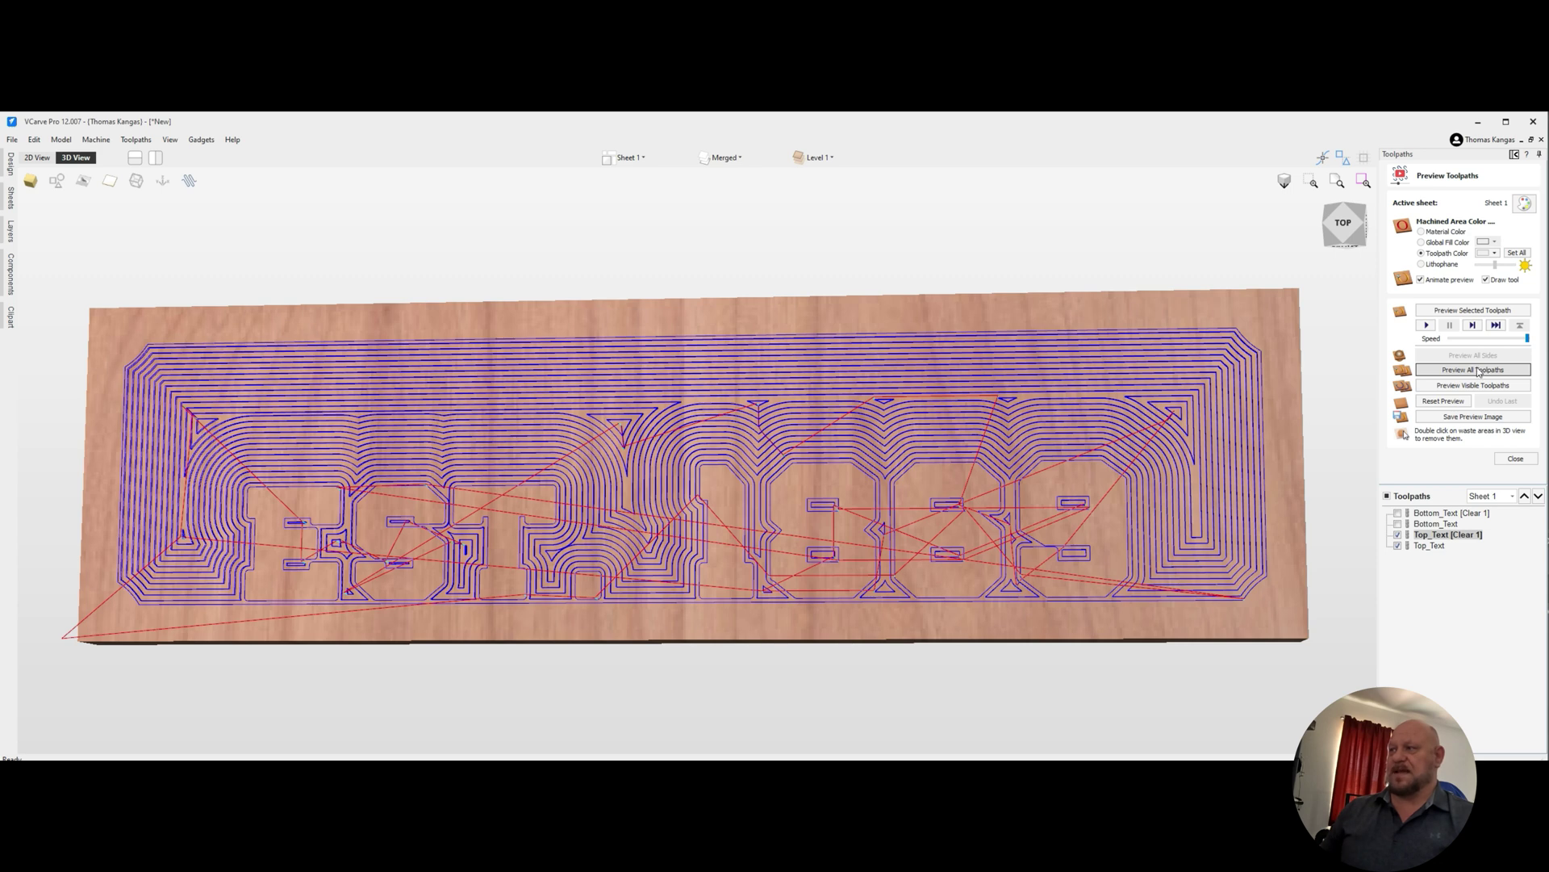
Run the preview of all toolpaths to show EST. 1869 carved over the framed NEBRASKA.
click(1479, 371)
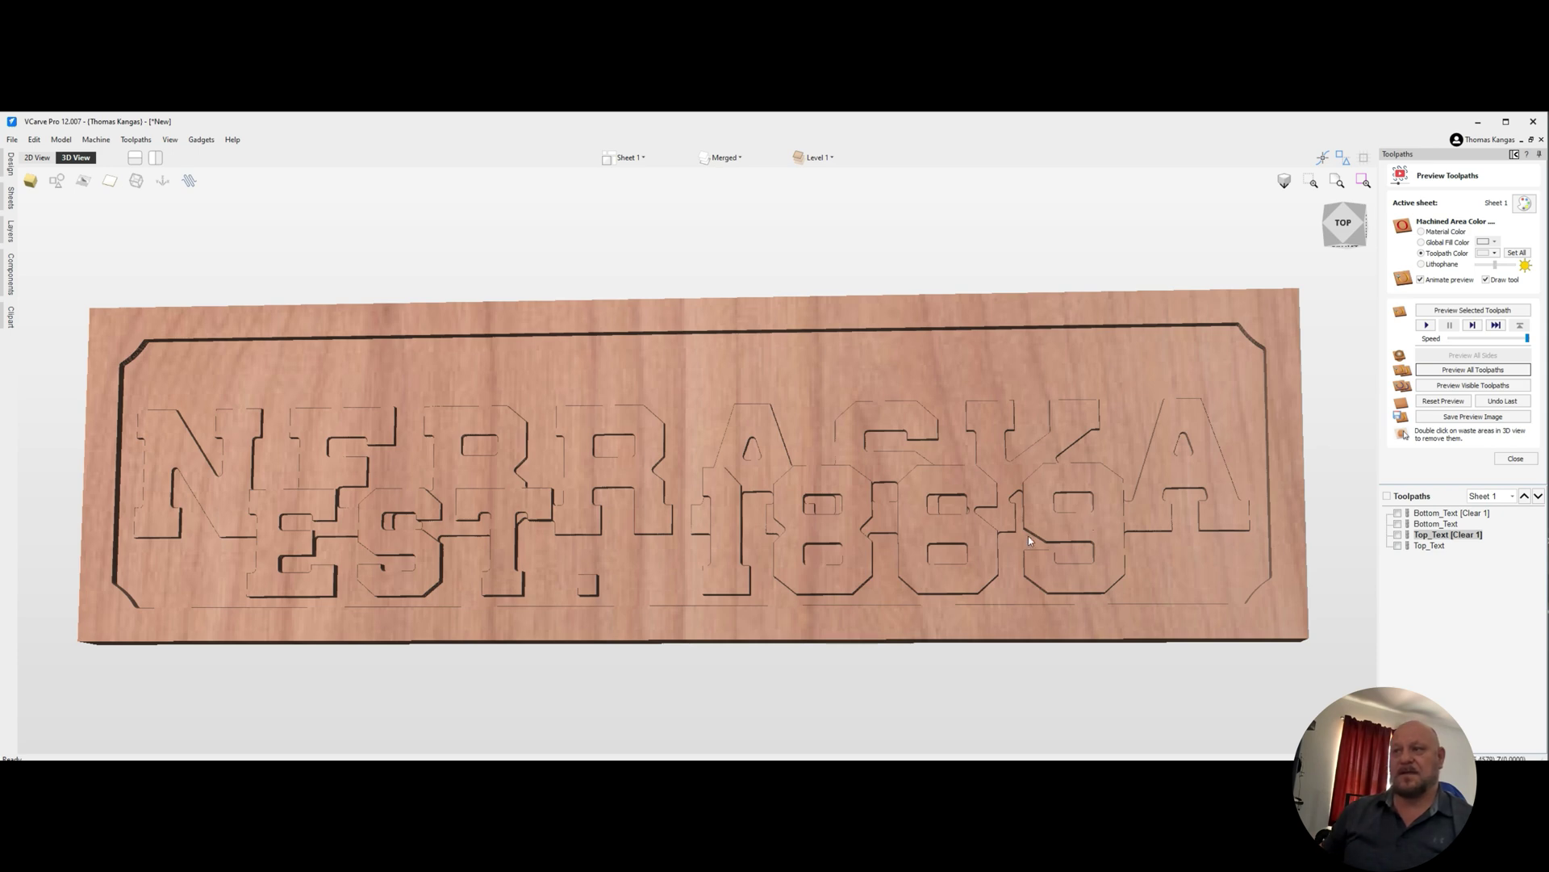
drag(990, 543, 506, 416)
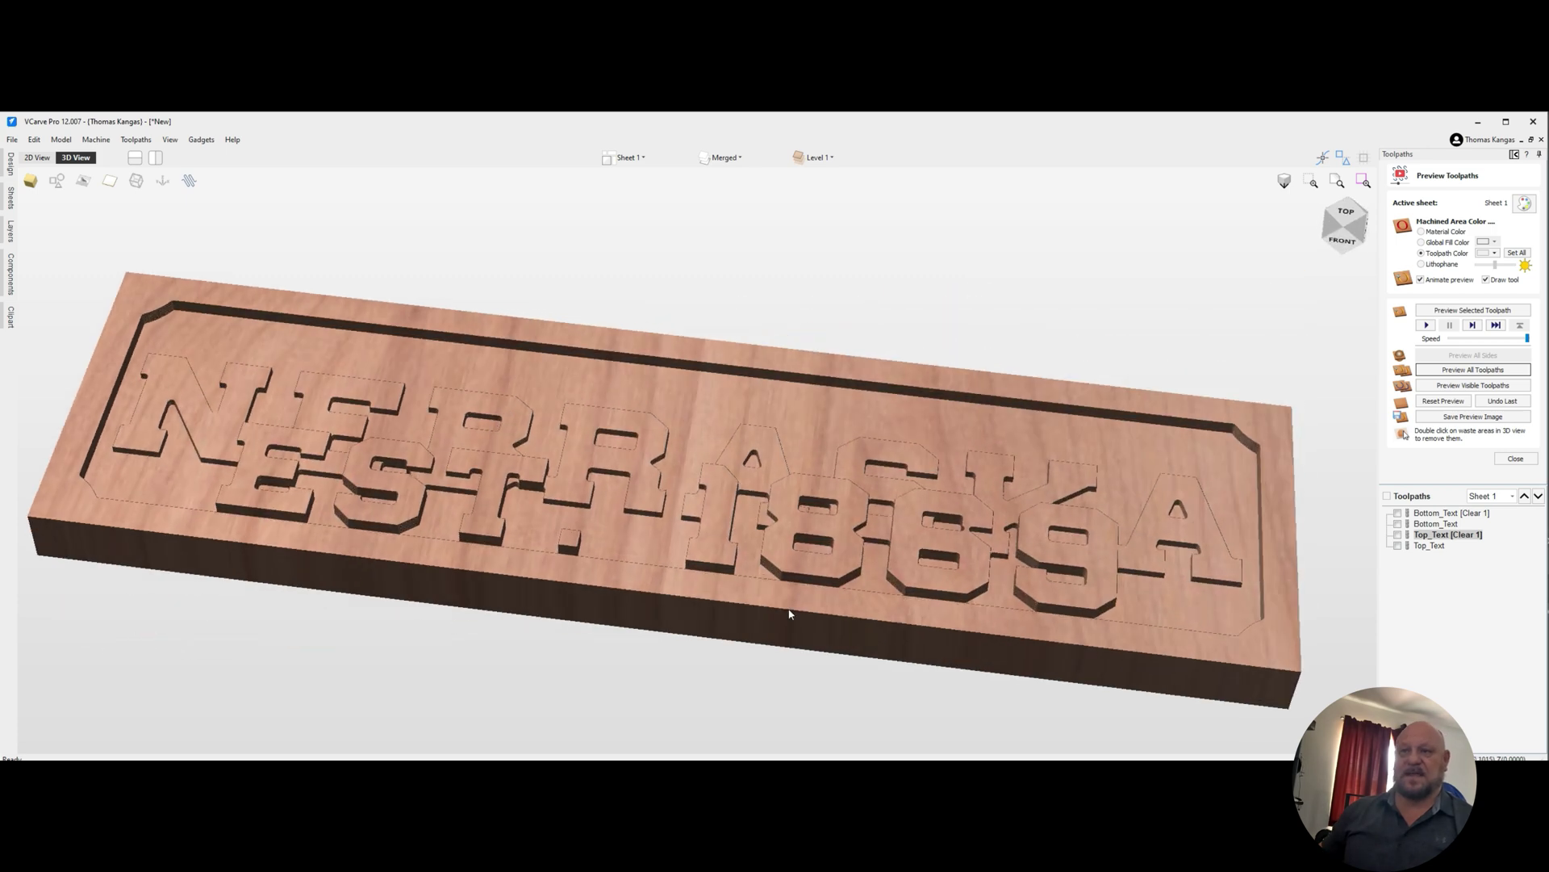
mouse_move(789, 613)
mouse_down()
mouse_move(872, 609)
mouse_move(875, 581)
mouse_move(892, 626)
mouse_move(632, 568)
mouse_move(608, 599)
mouse_move(638, 632)
mouse_move(856, 587)
mouse_move(845, 611)
mouse_move(808, 610)
mouse_up()
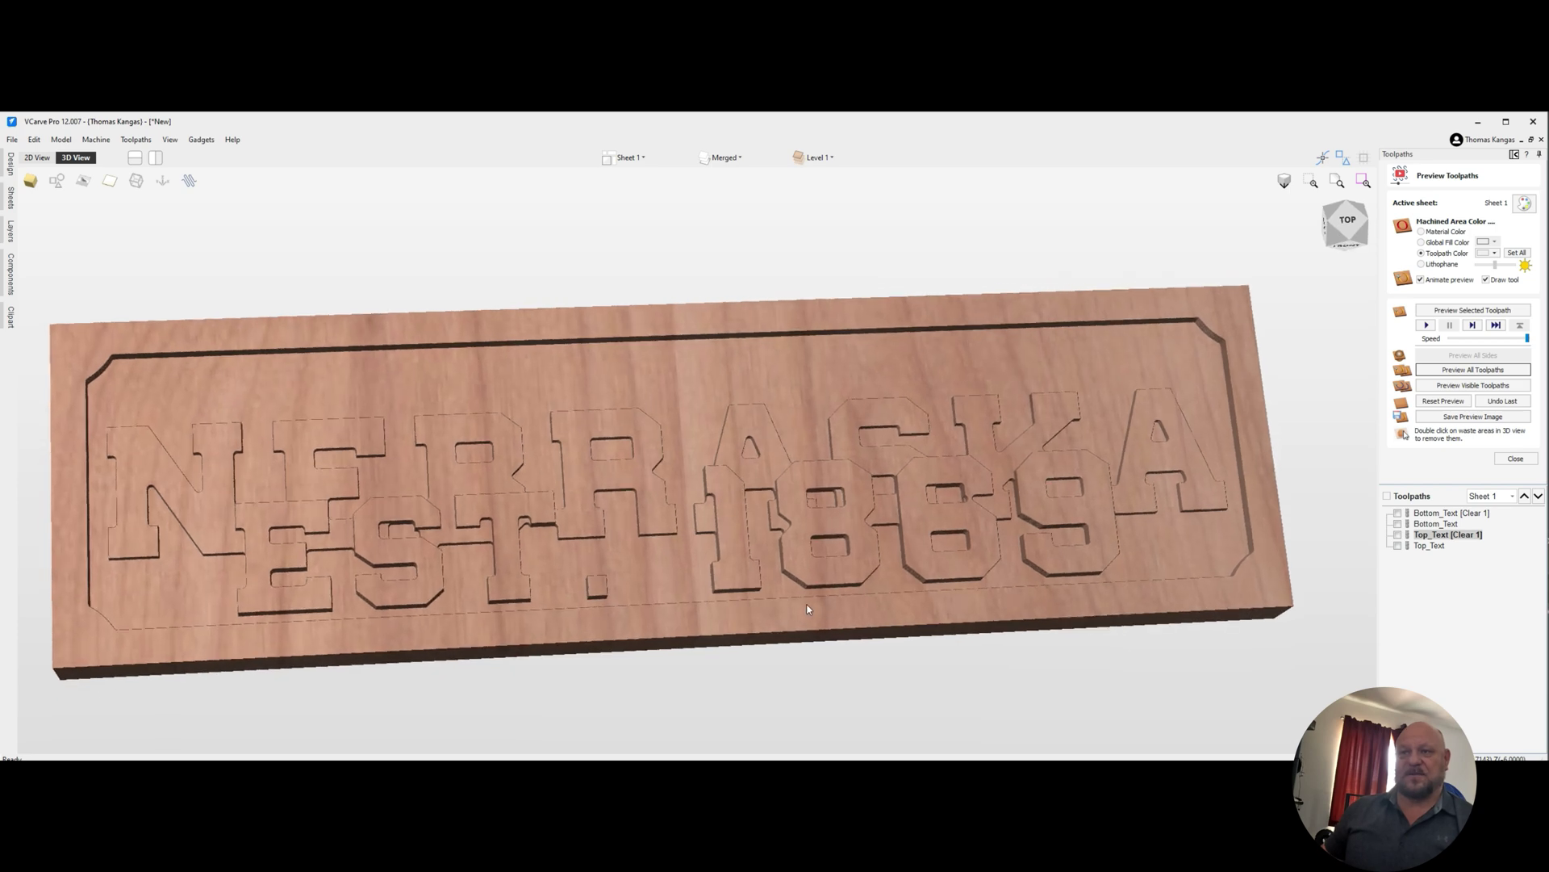